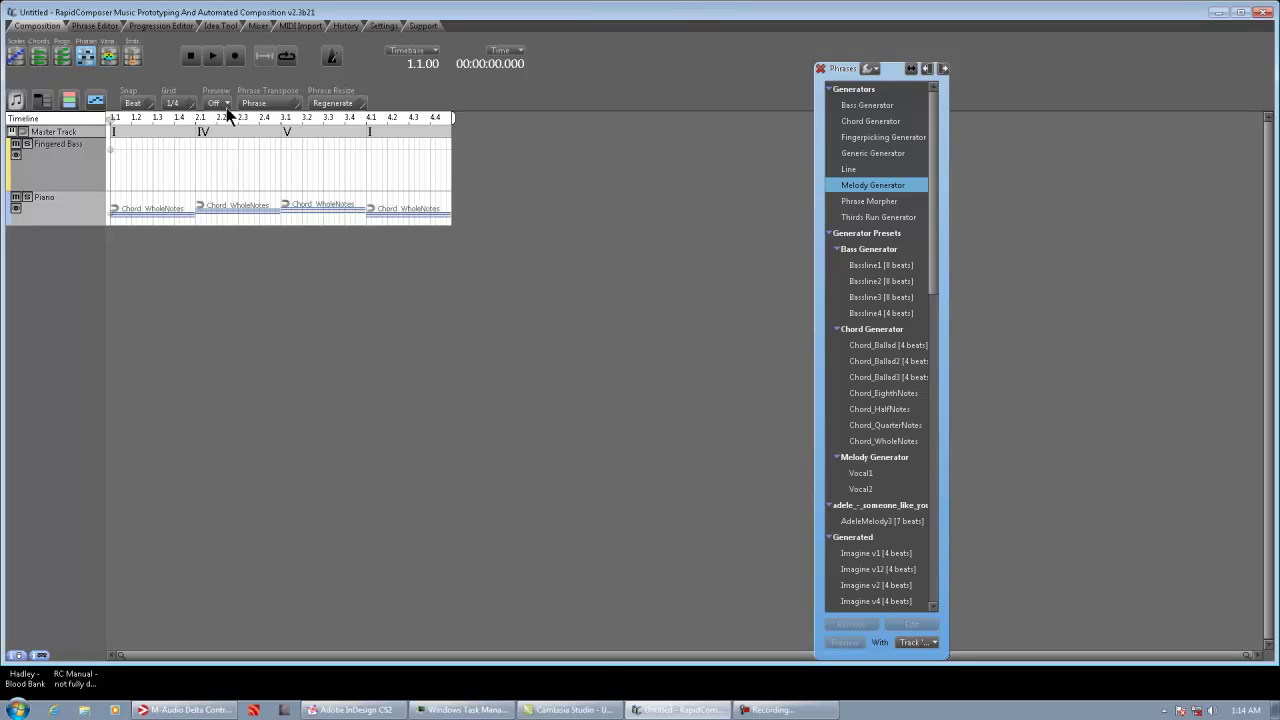
Step: Add Bass Generator phrases to the Fingered Bass track and move the phrase parameter panel aside
click(866, 105)
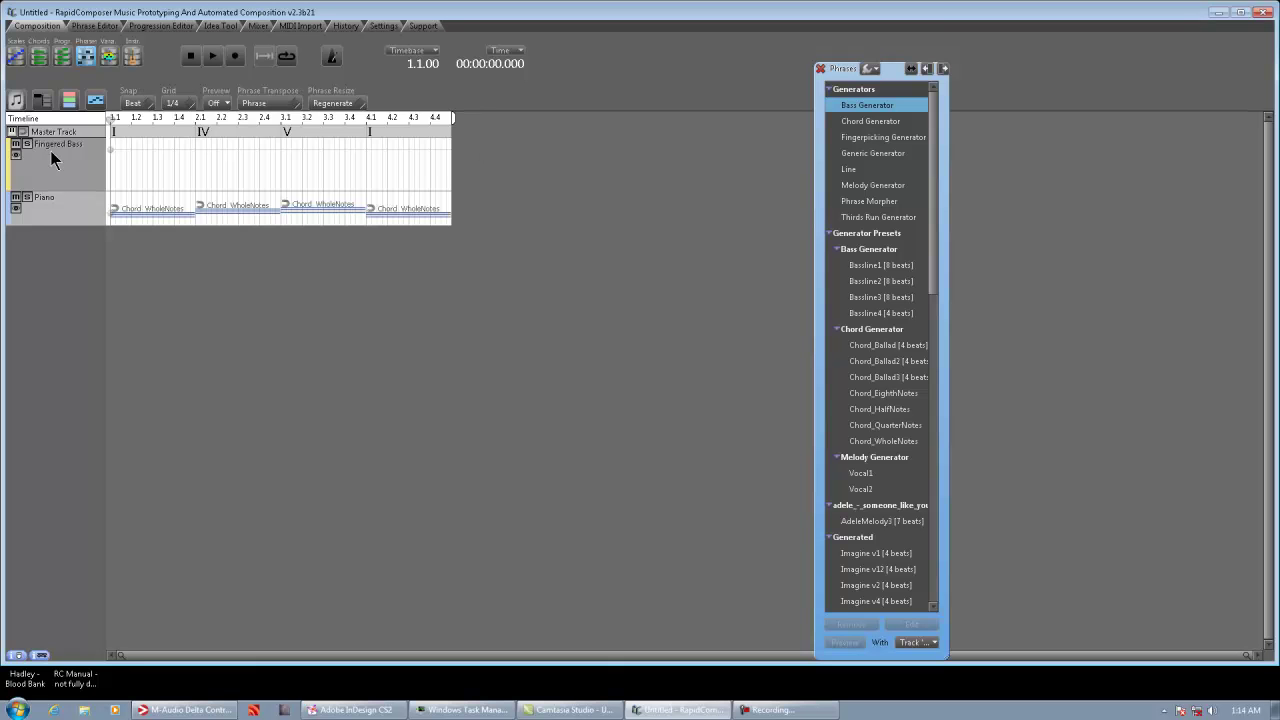
click(183, 160)
mouse_move(139, 172)
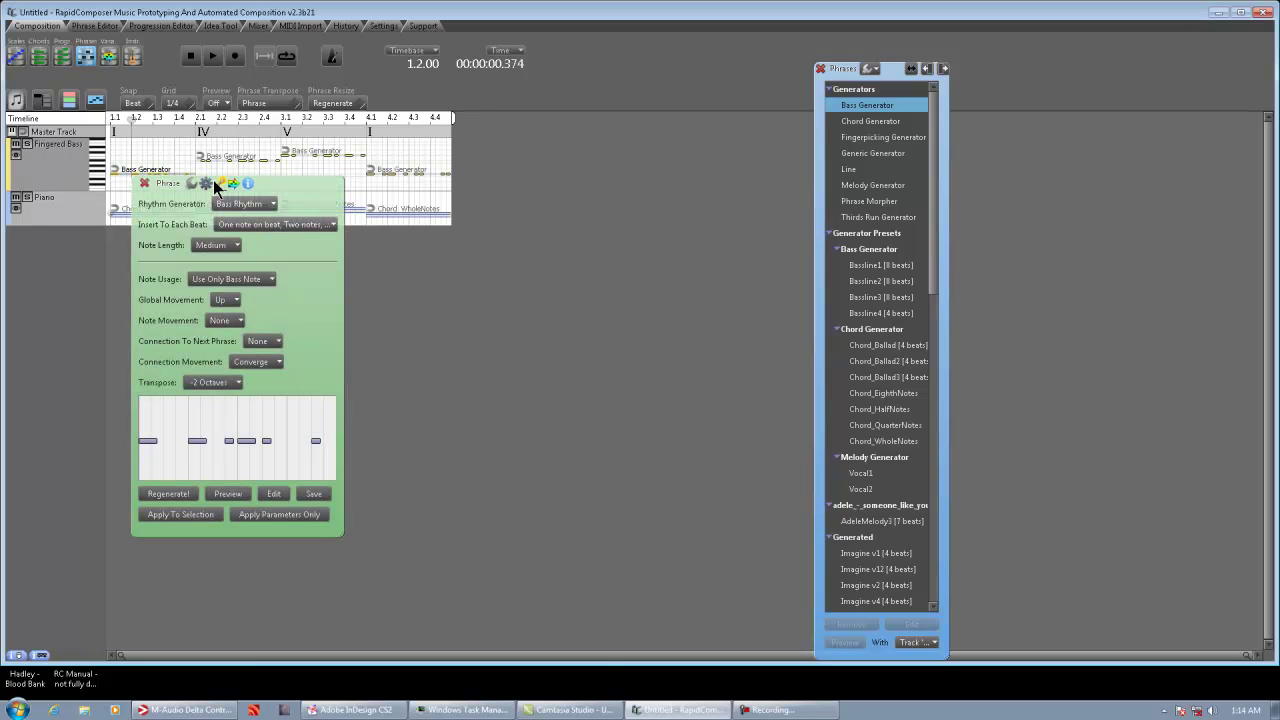
drag(233, 185, 385, 266)
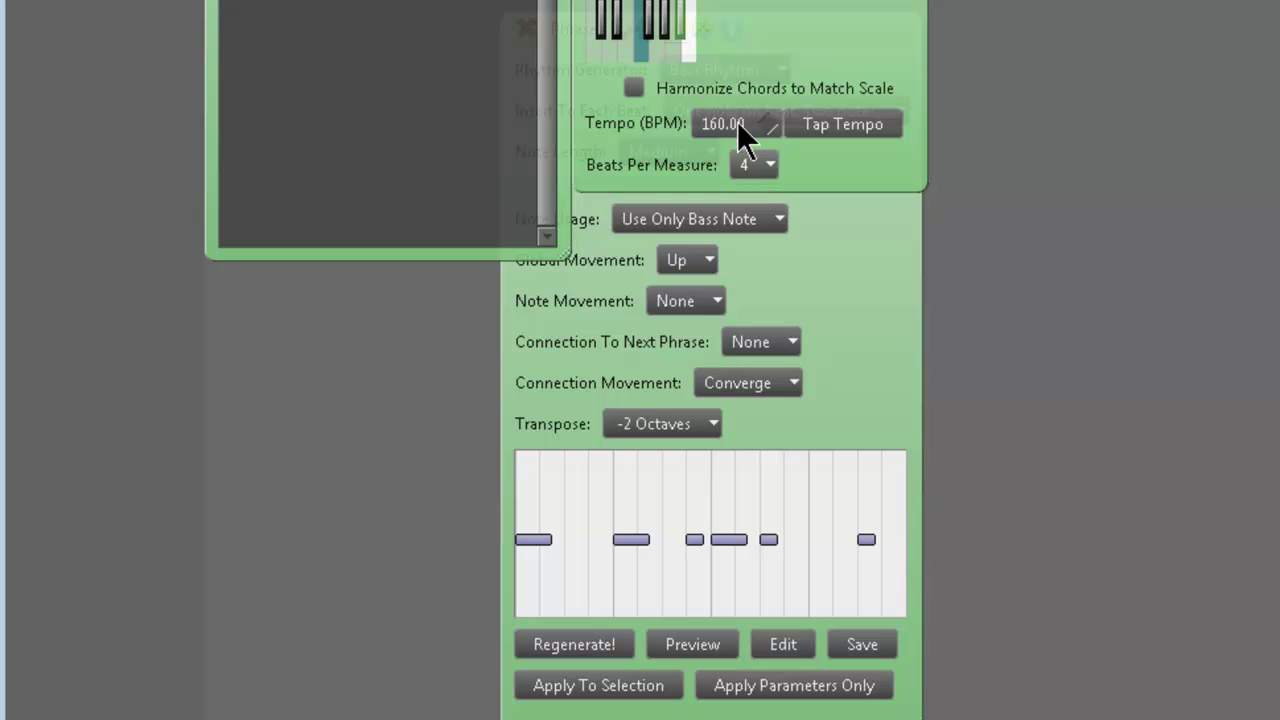
Step: Lower the song tempo from 160 to 130 BPM
click(733, 126)
key(BackSpace)
text(130)
key(Return)
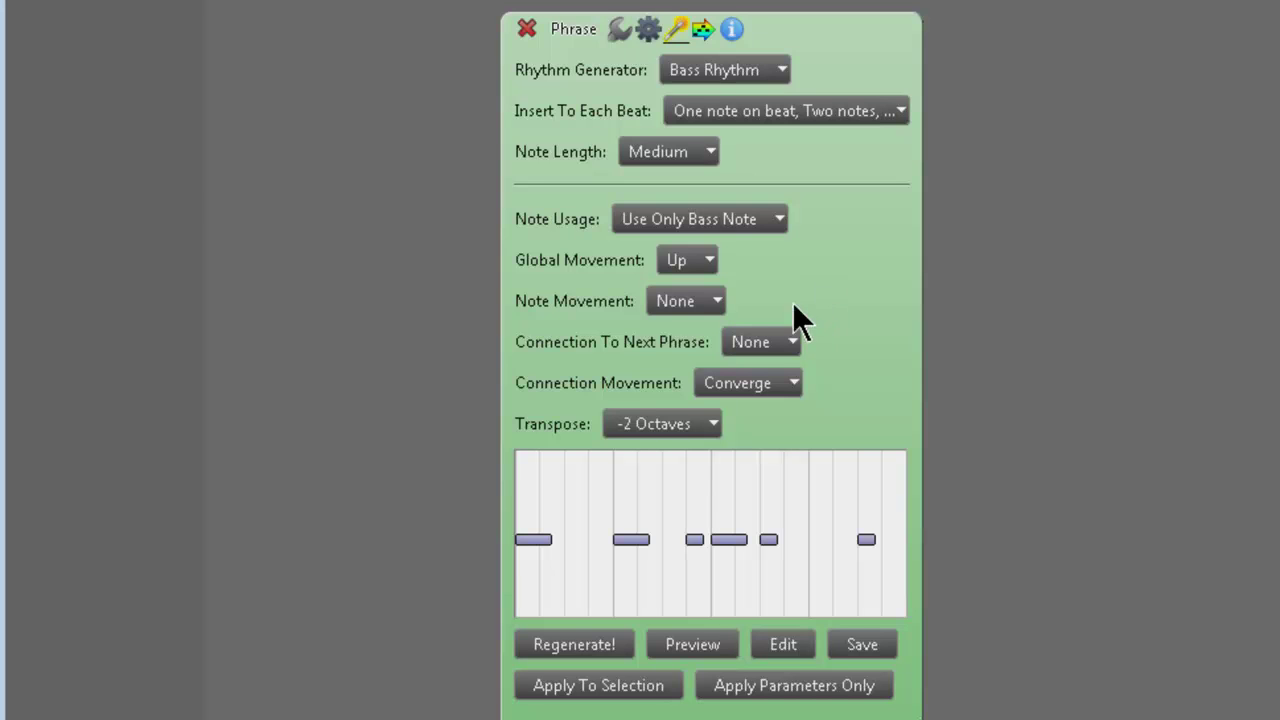
click(760, 108)
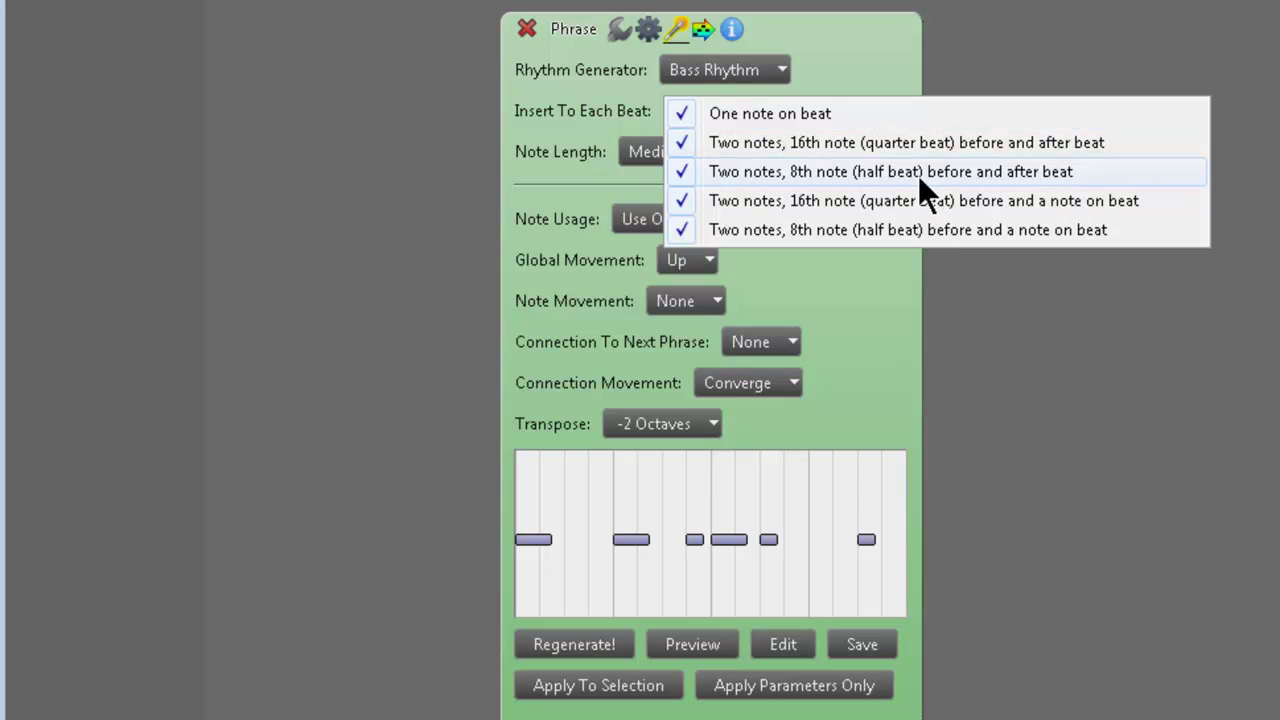
click(872, 62)
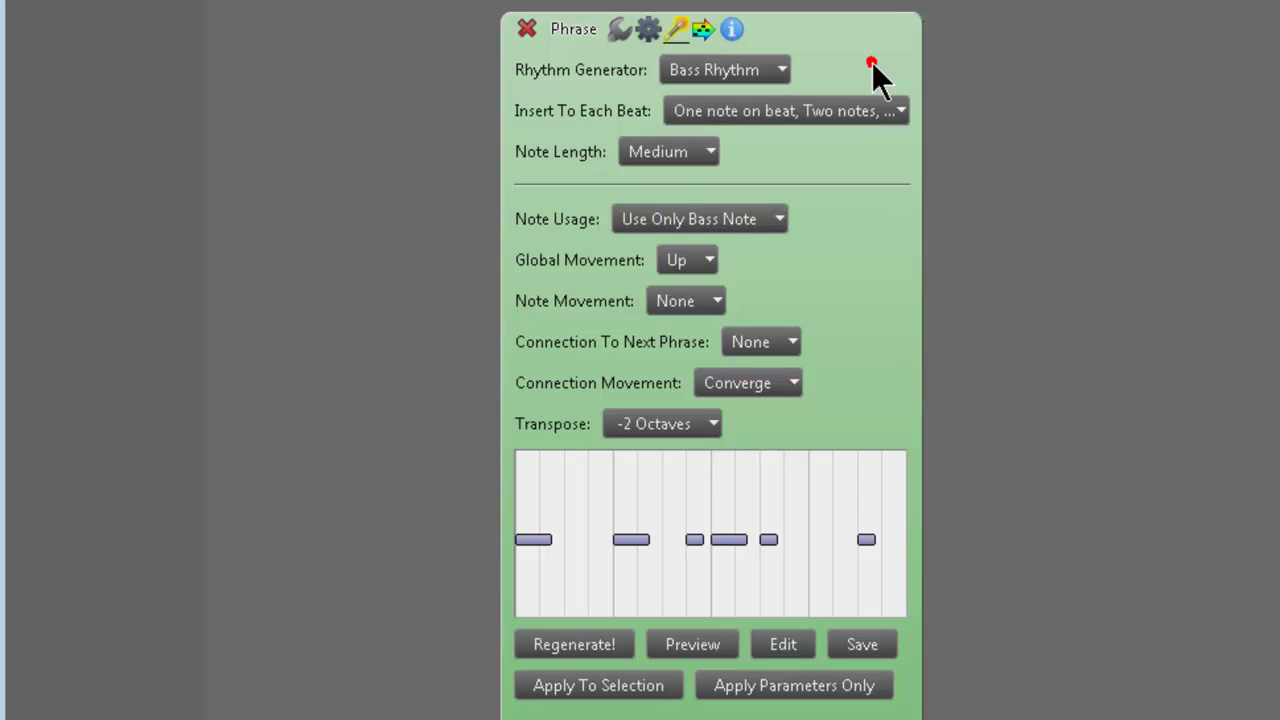
click(867, 114)
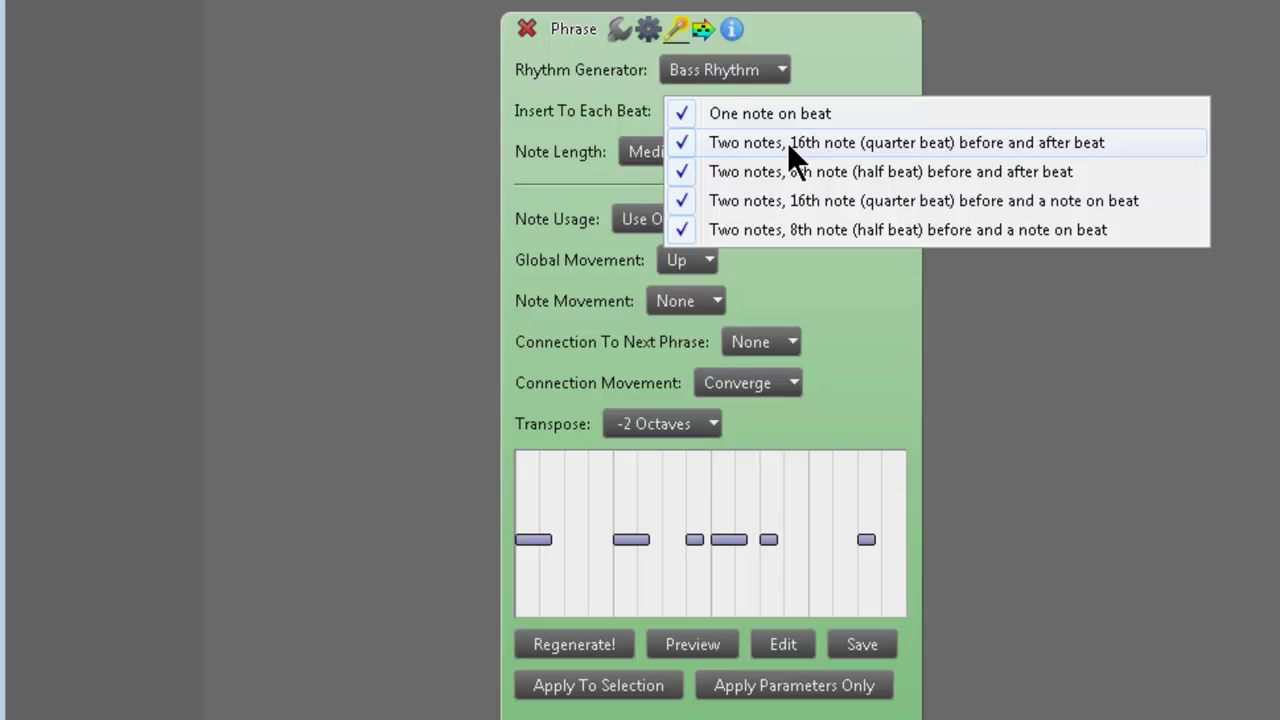
click(828, 64)
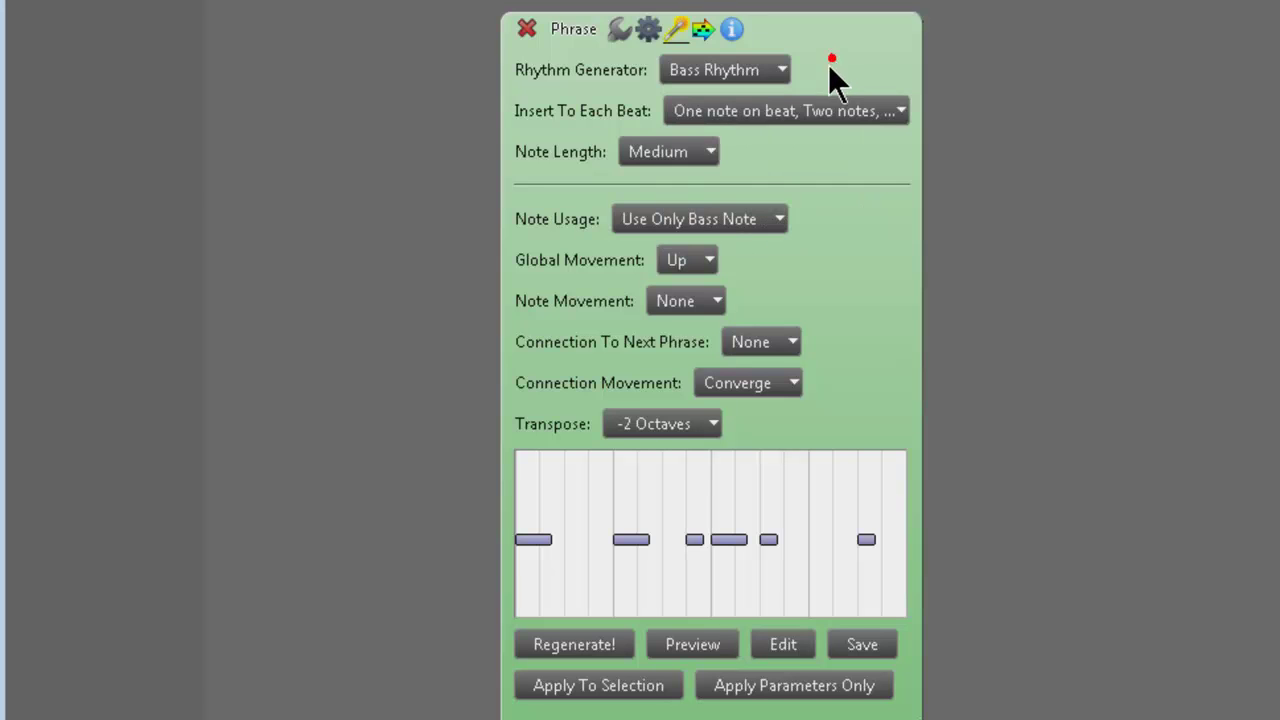
click(707, 152)
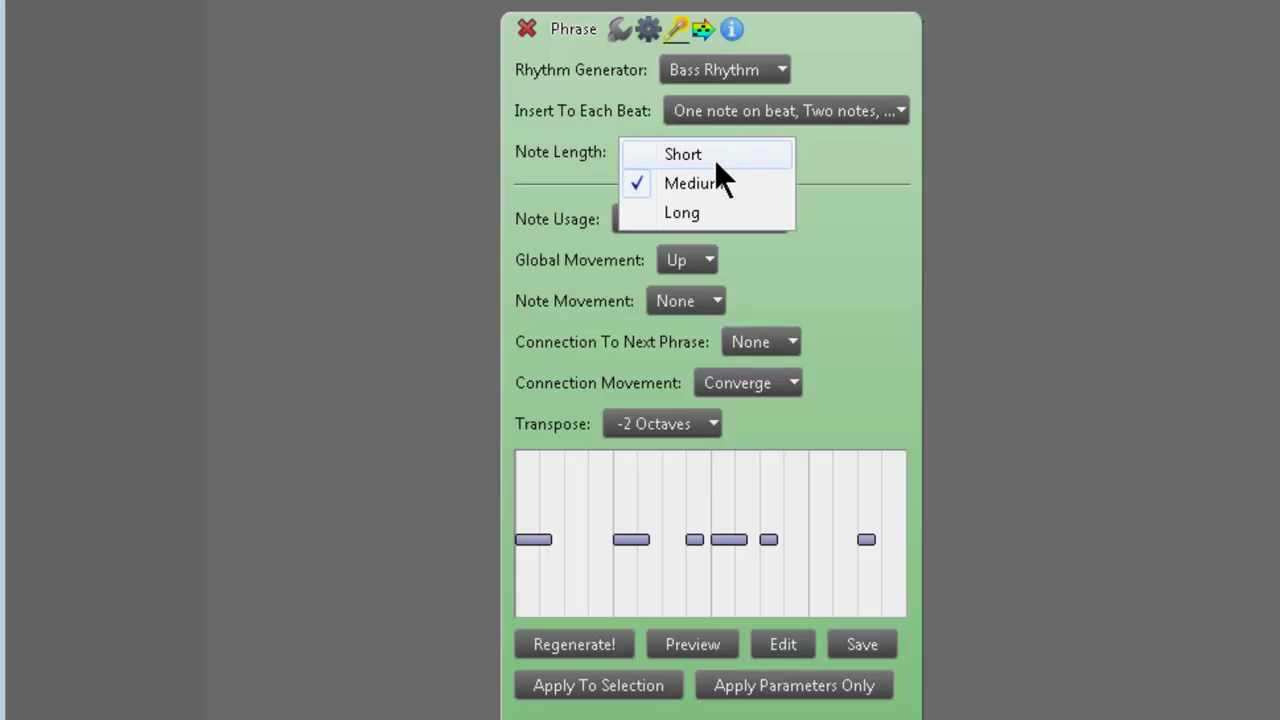
click(828, 227)
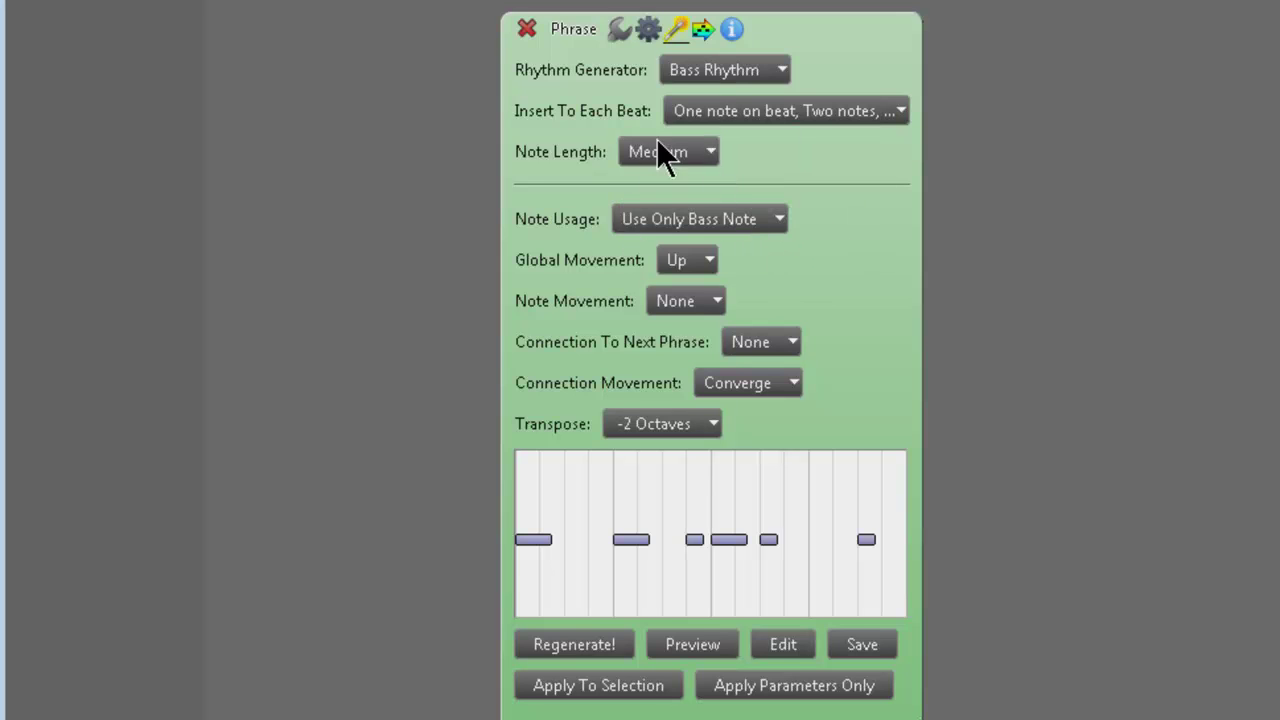
Step: Try Note Usage Bass Note+Octave and Bass Note+Fifth, settling on Bass Note+Fifth+Octave
click(718, 216)
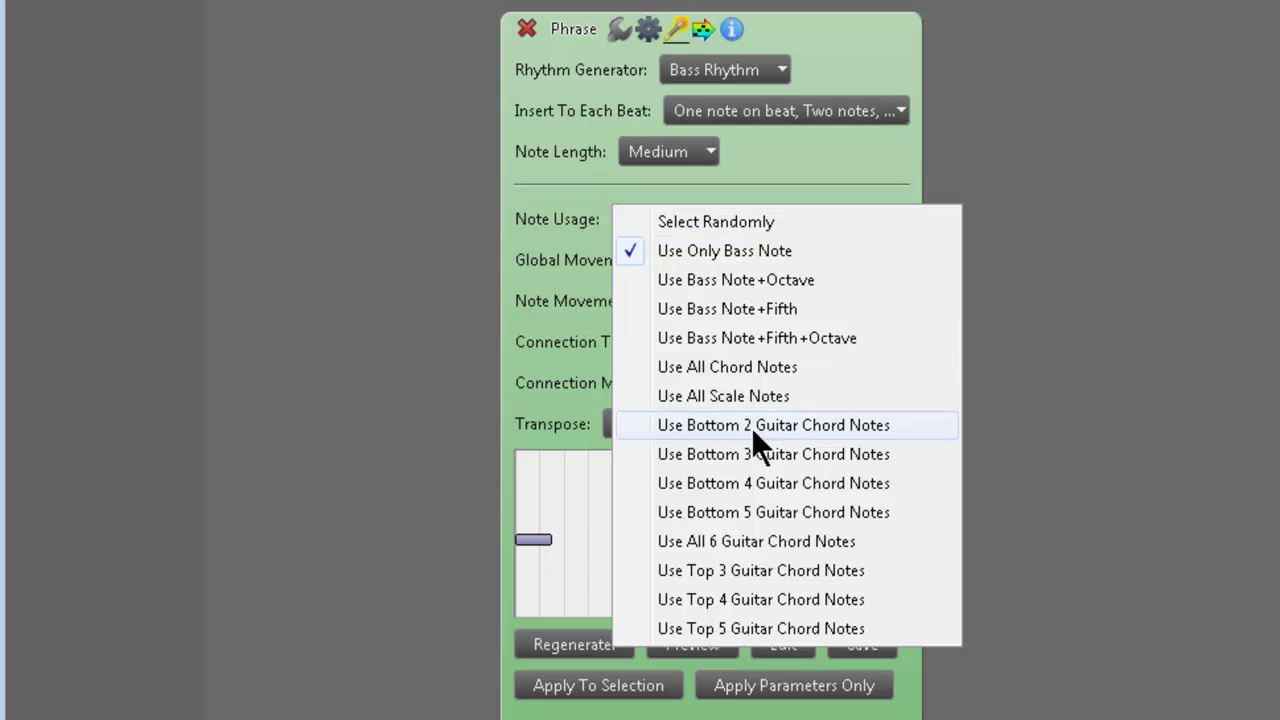
click(803, 277)
click(716, 215)
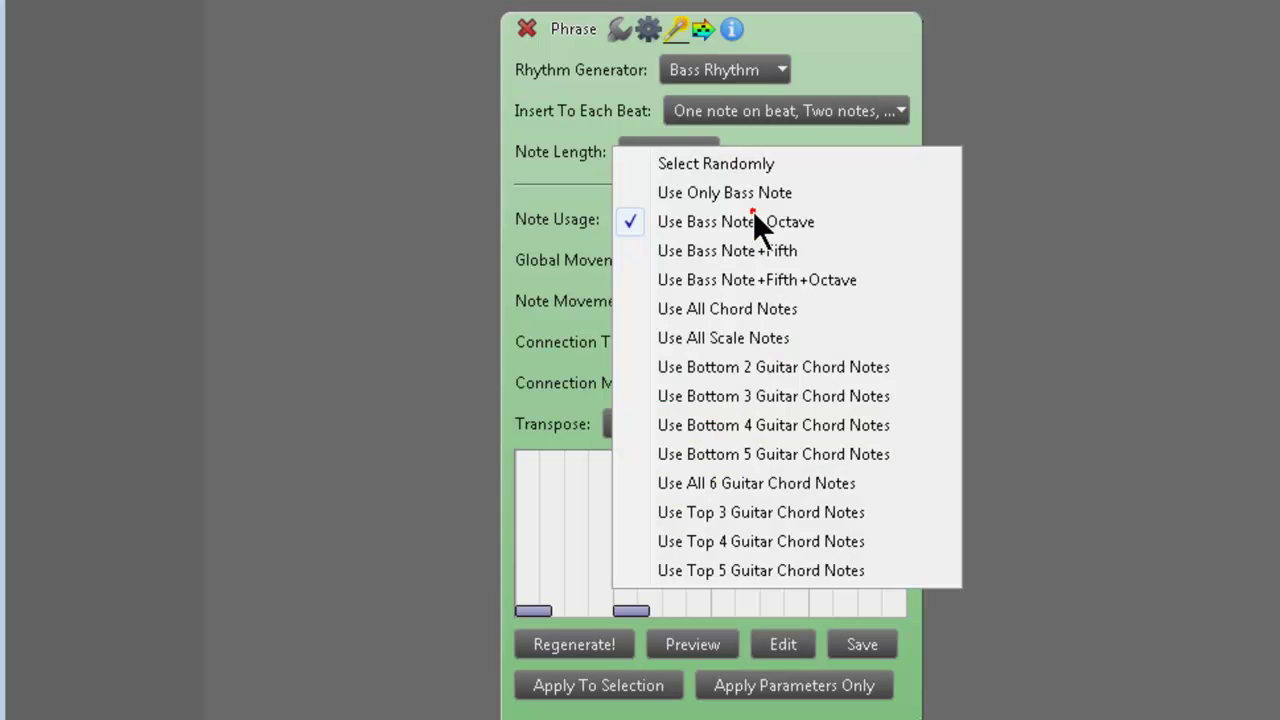
click(777, 258)
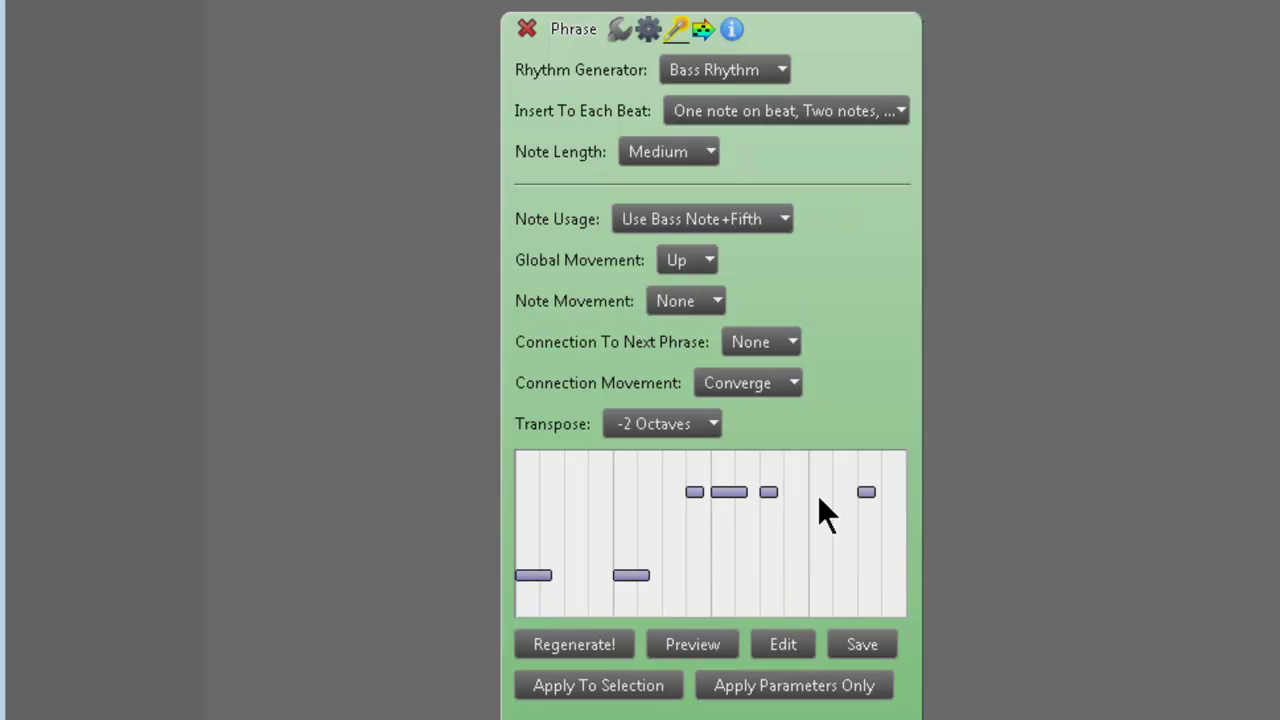
click(733, 220)
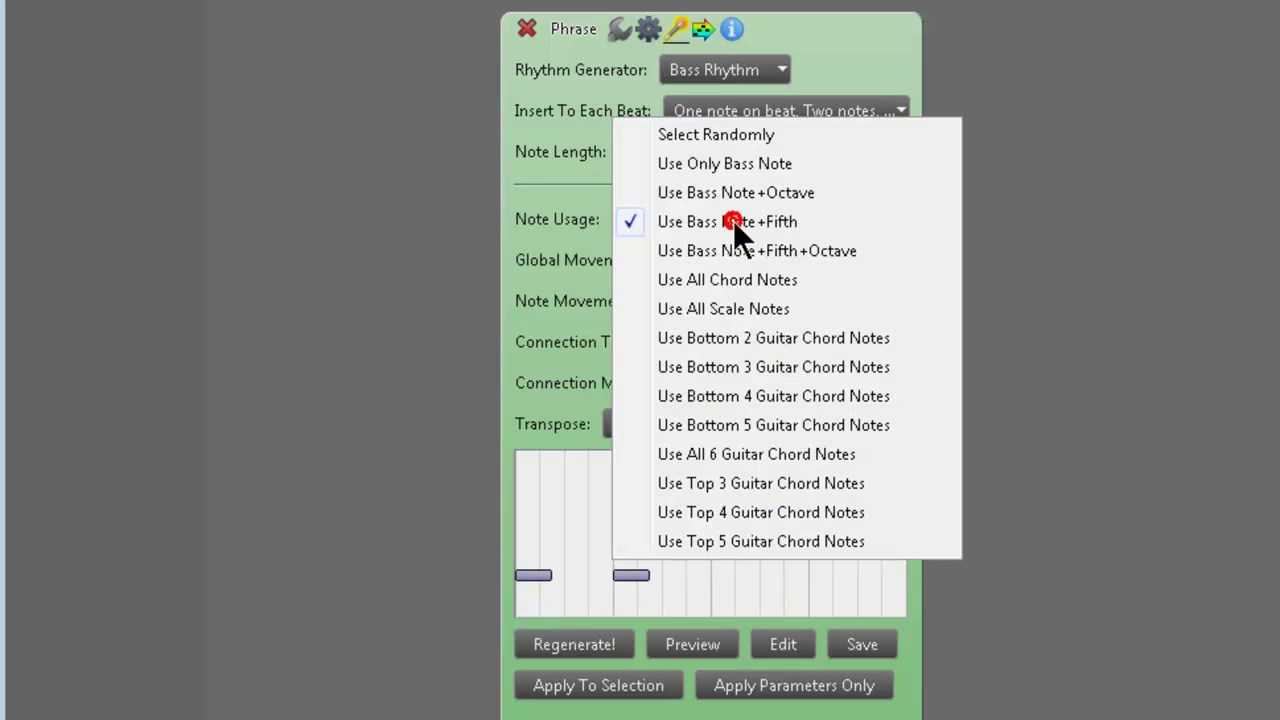
click(832, 257)
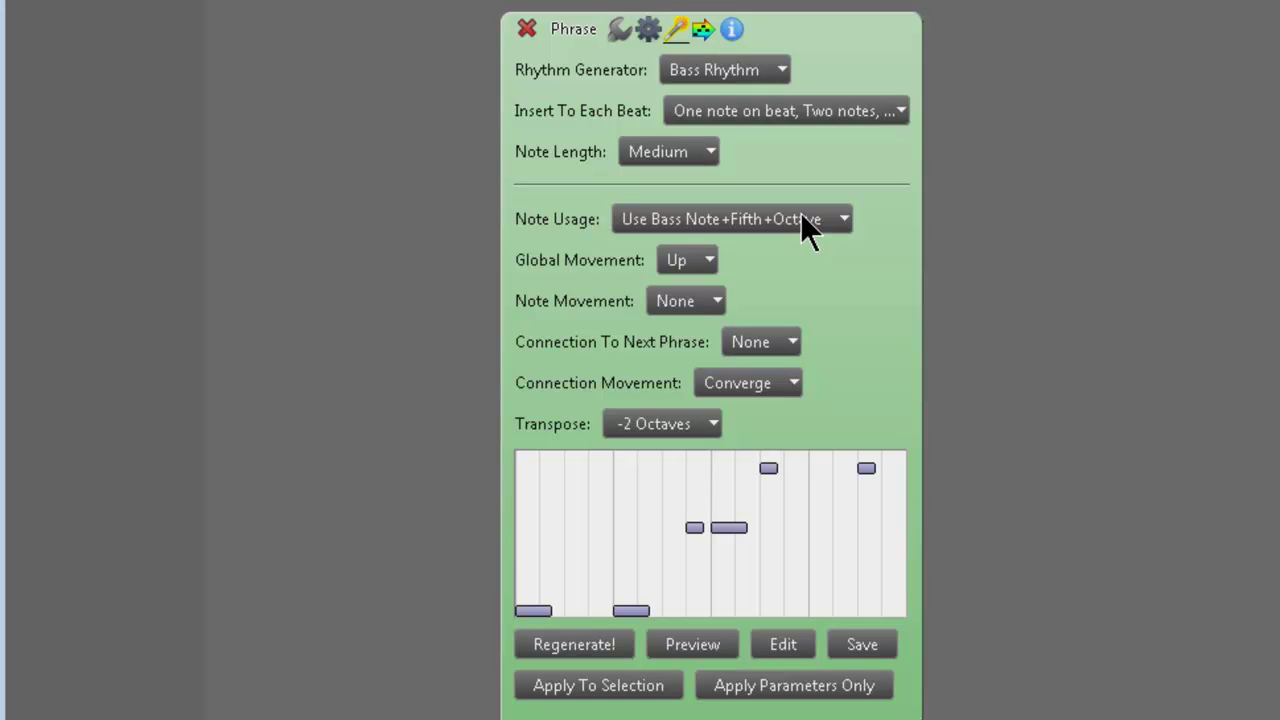
Step: Check the movement and connection dropdowns, keeping Up, None and Converge
click(697, 278)
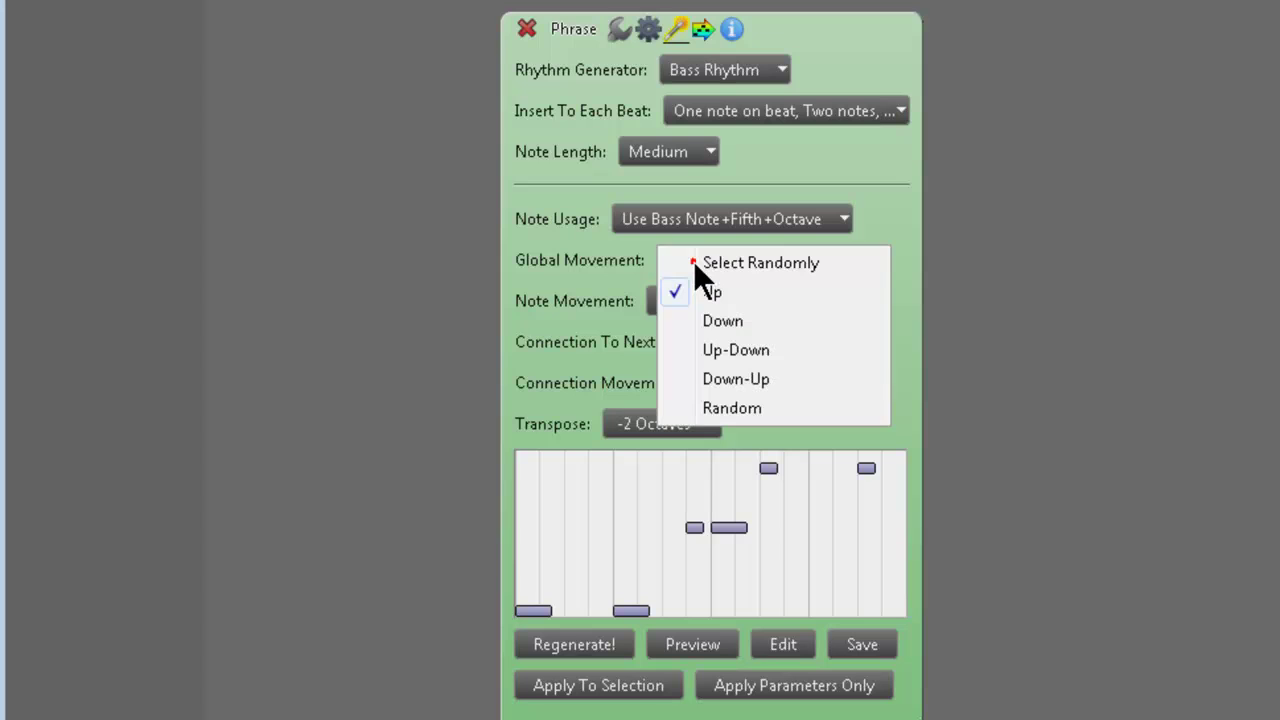
click(874, 168)
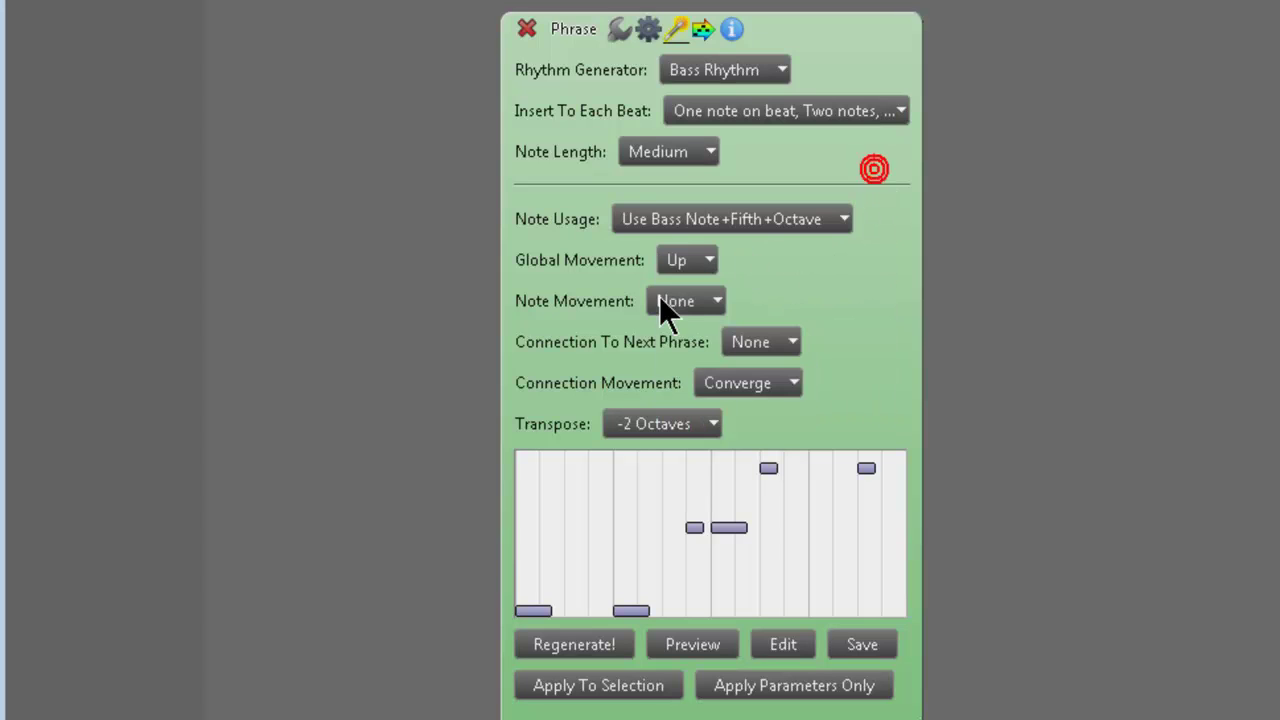
click(770, 346)
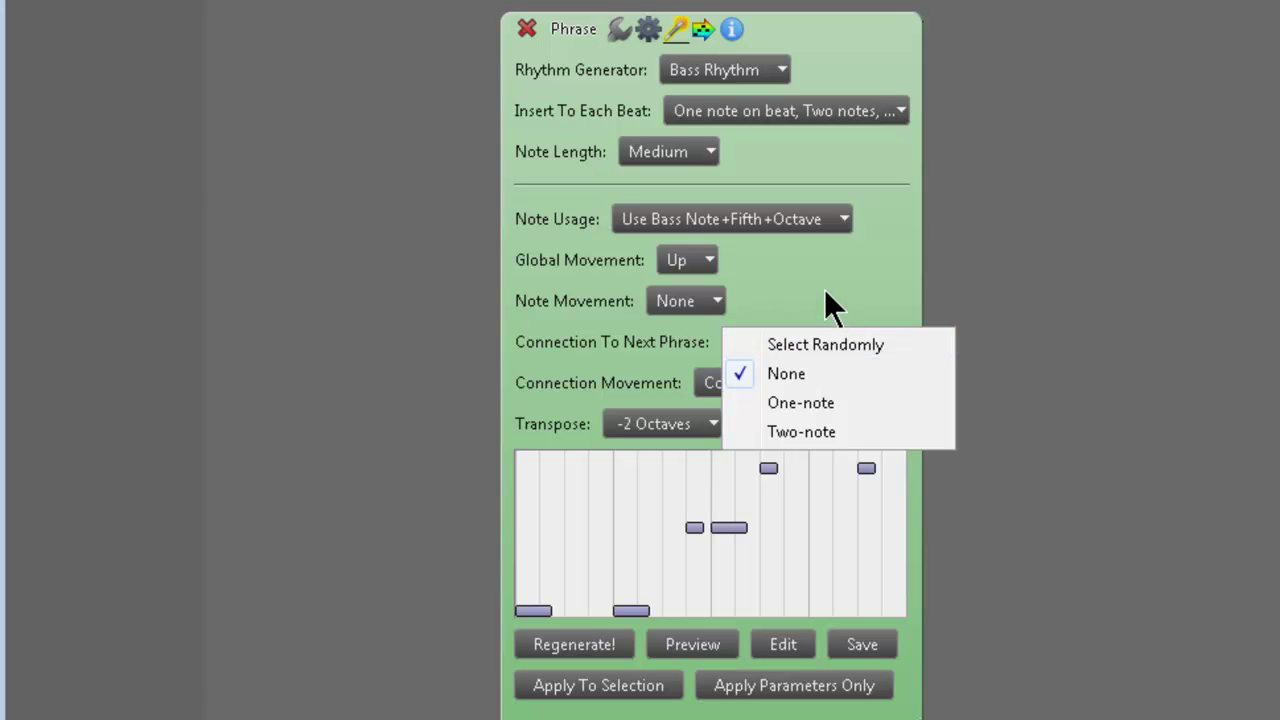
click(825, 284)
click(757, 377)
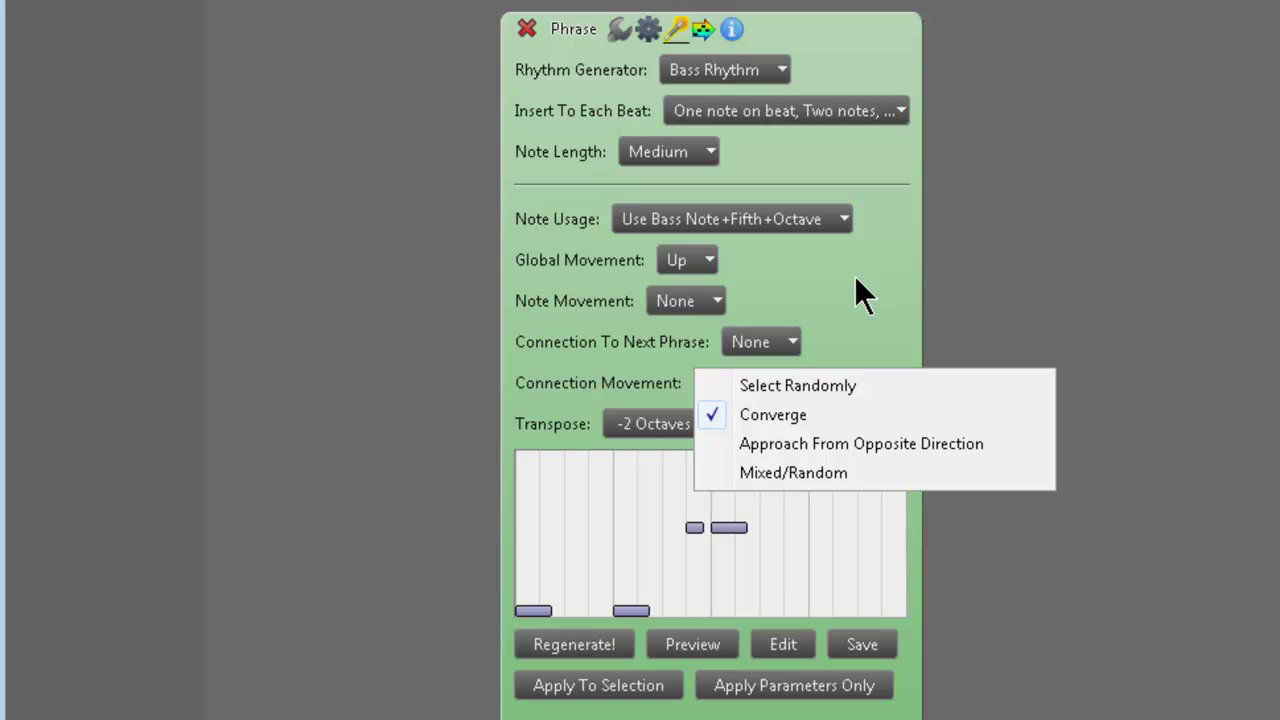
click(818, 278)
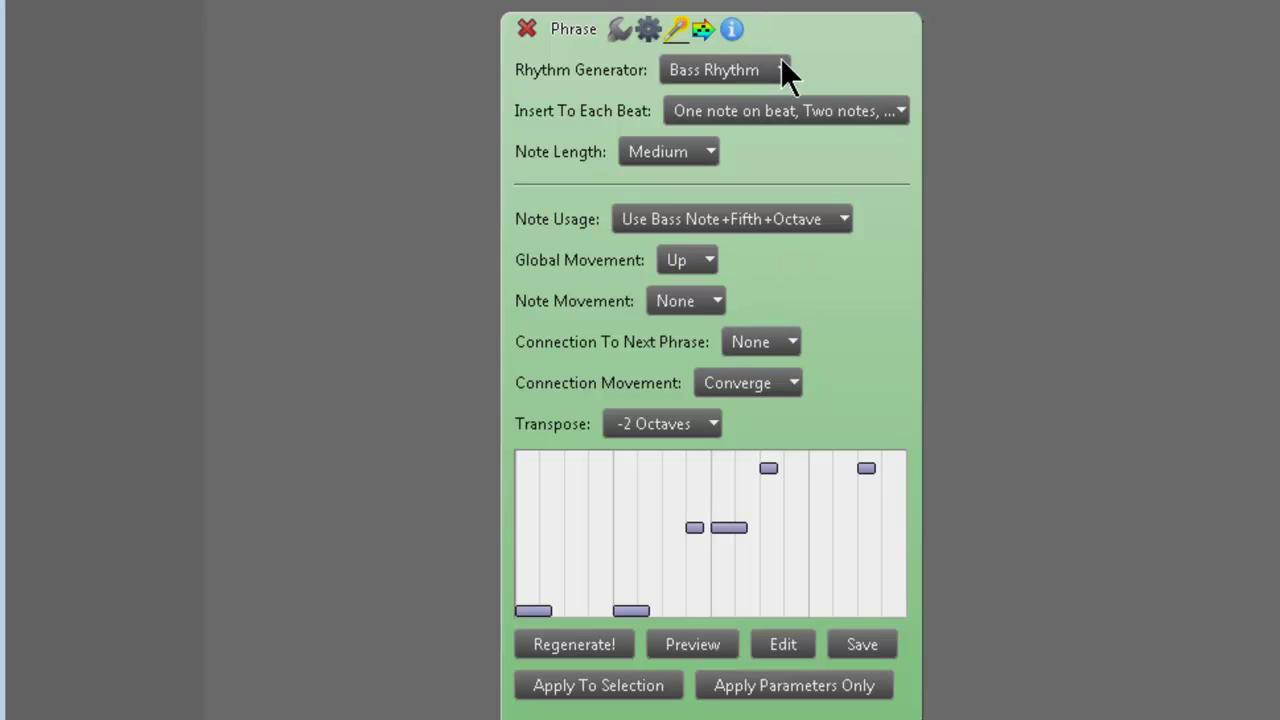
Step: Use Schillinger's Interference rhythm with Duration1 at 9 and Half Beat pulse width, then preview
drag(805, 56, 870, 42)
click(842, 68)
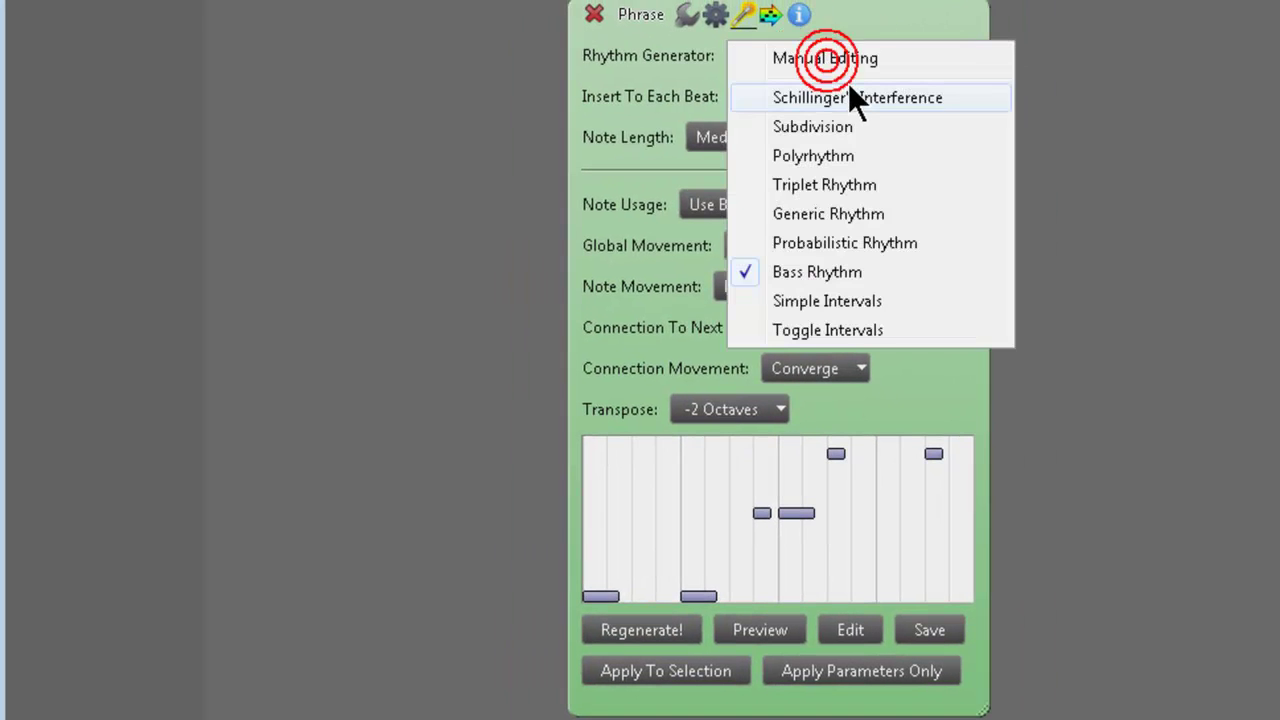
click(845, 96)
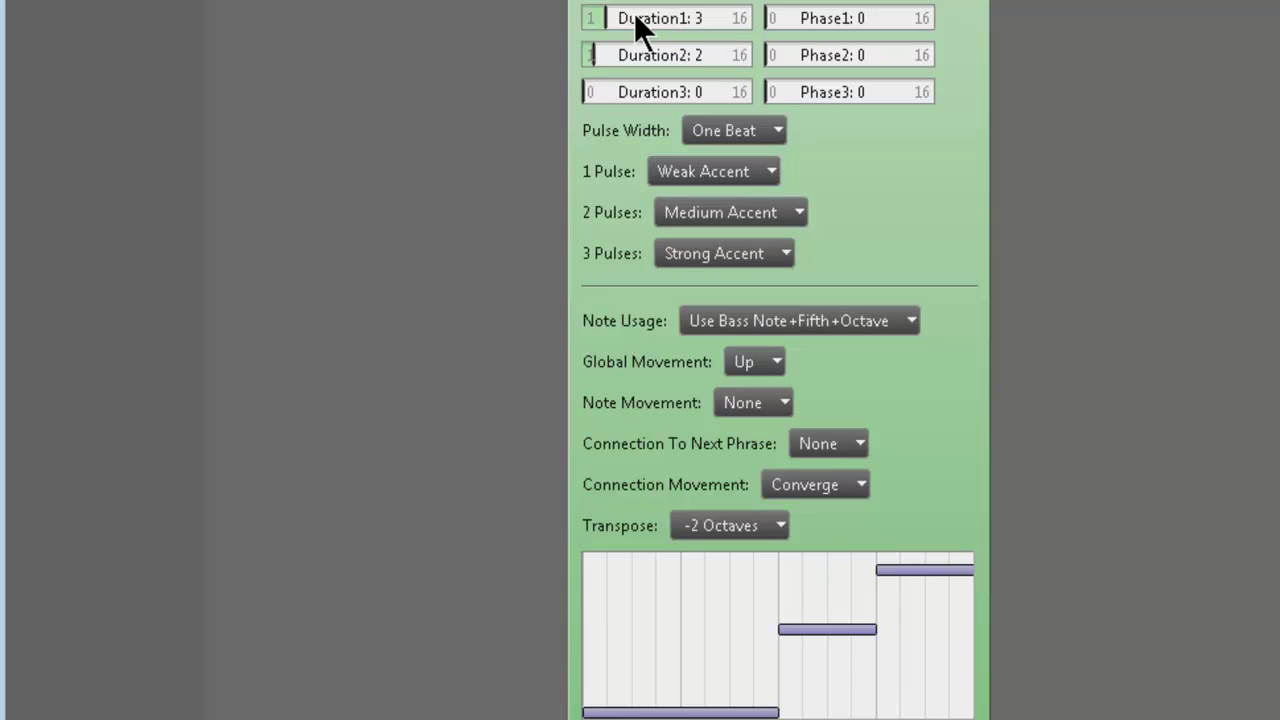
drag(636, 15, 677, 22)
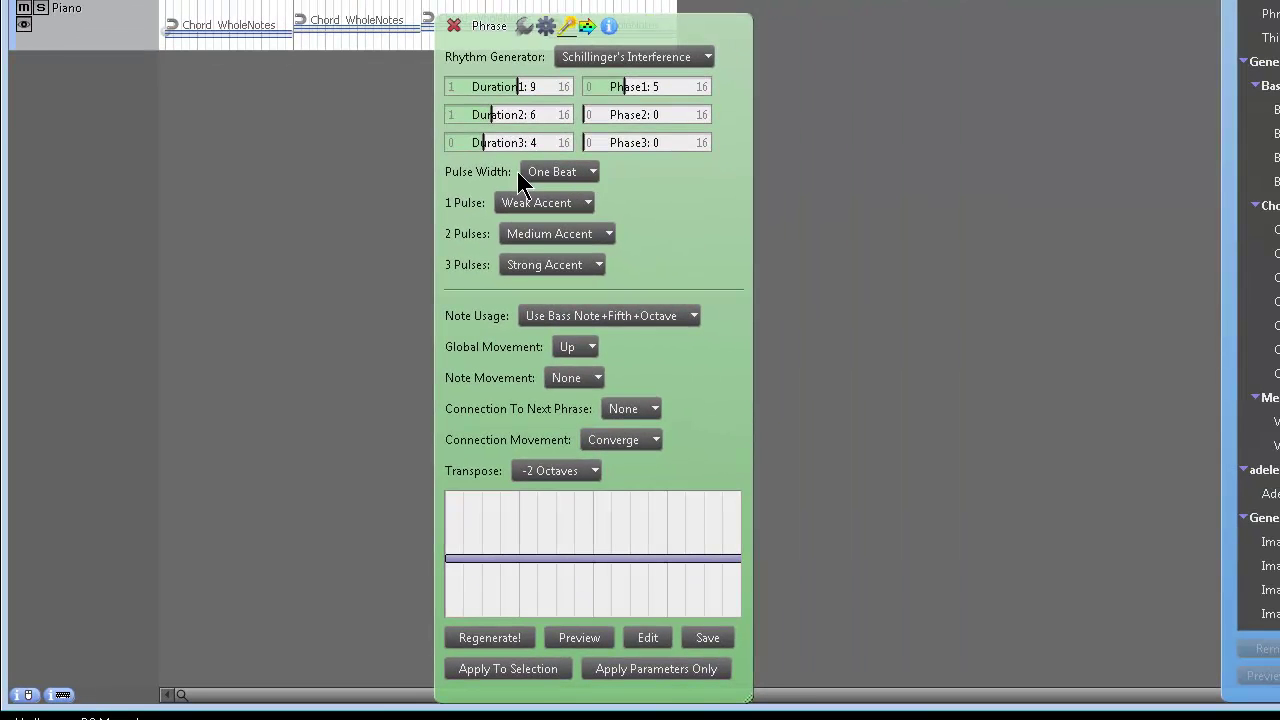
click(576, 172)
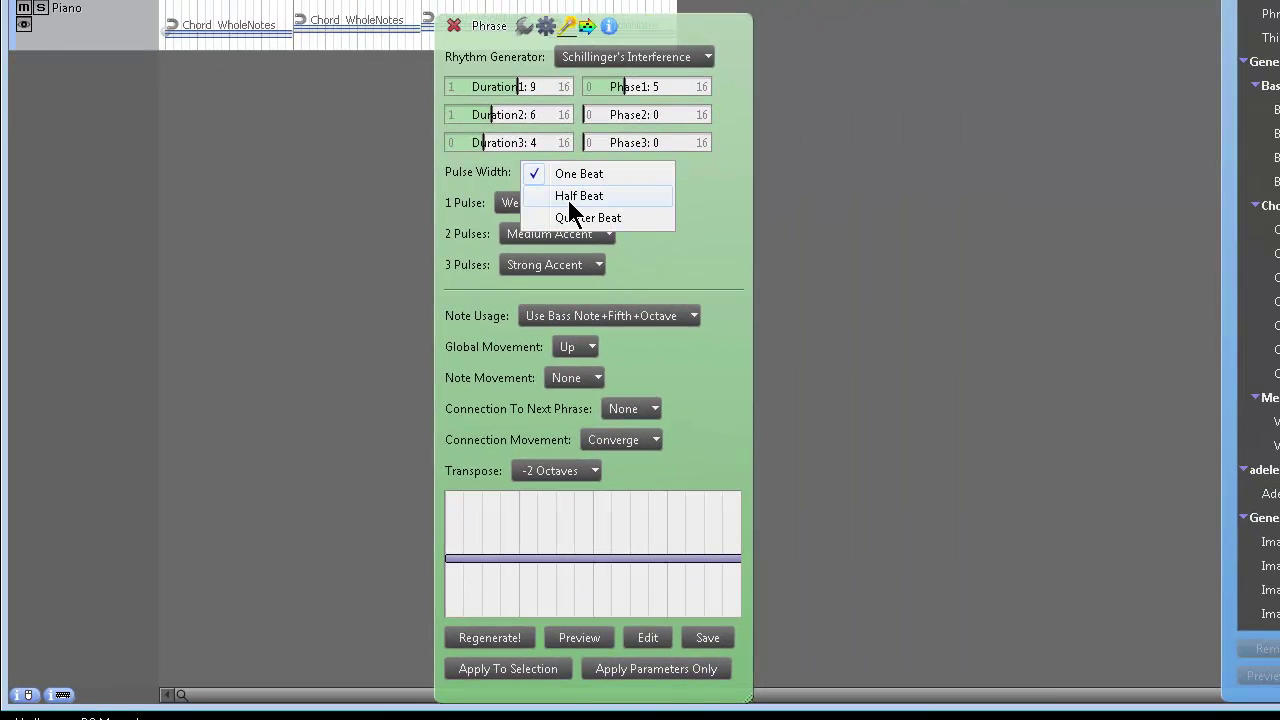
click(572, 199)
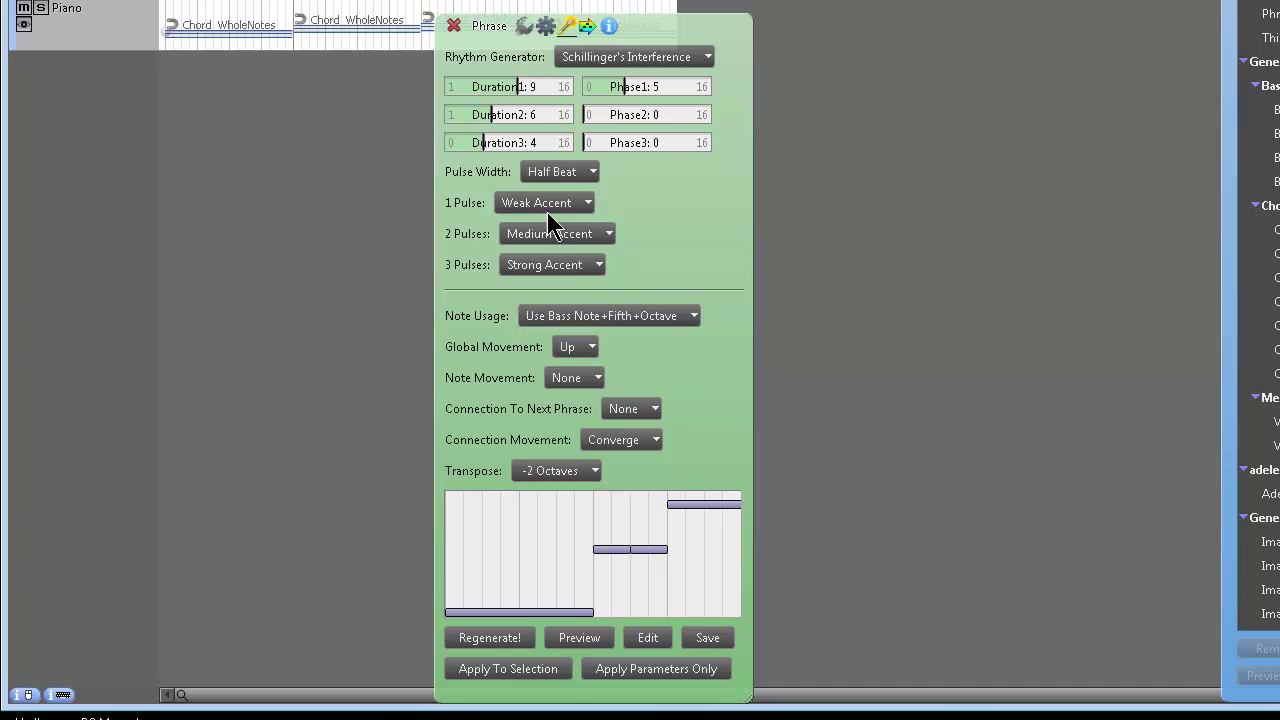
click(582, 637)
Step: Transpose the phrase to -3 Octaves, preview it, and lengthen Duration2 to 11
click(590, 471)
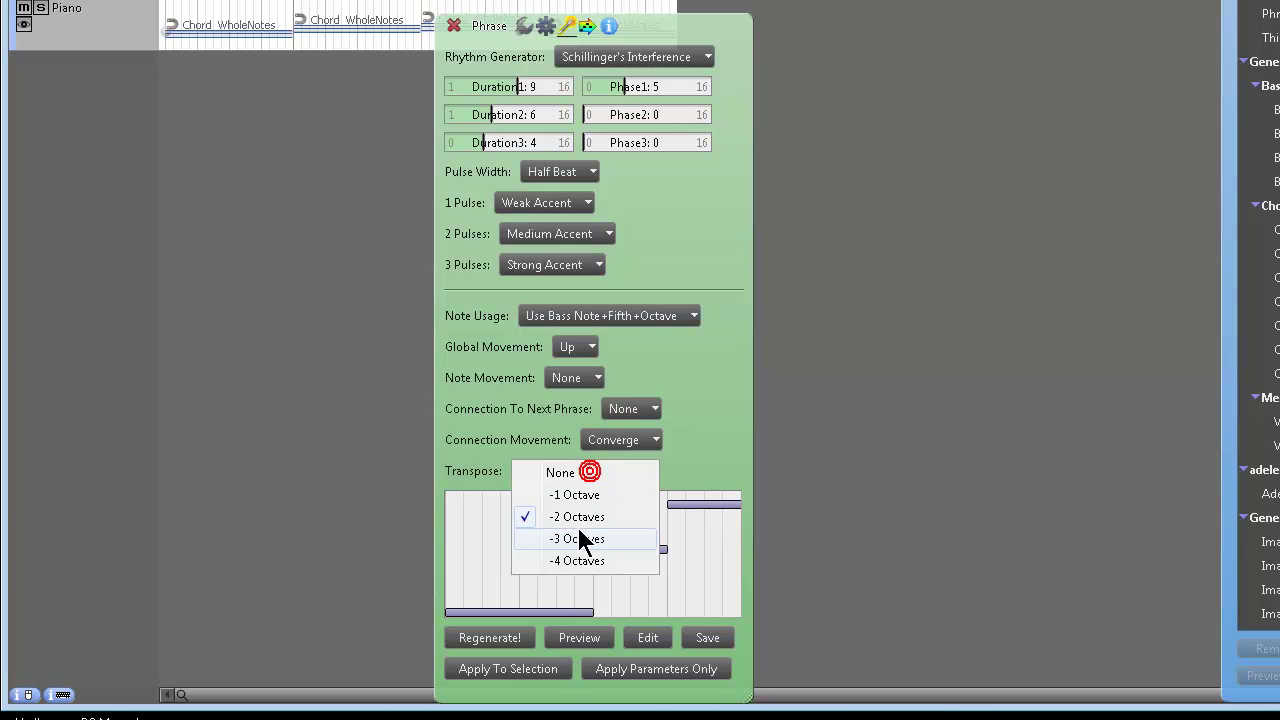
click(578, 539)
click(580, 639)
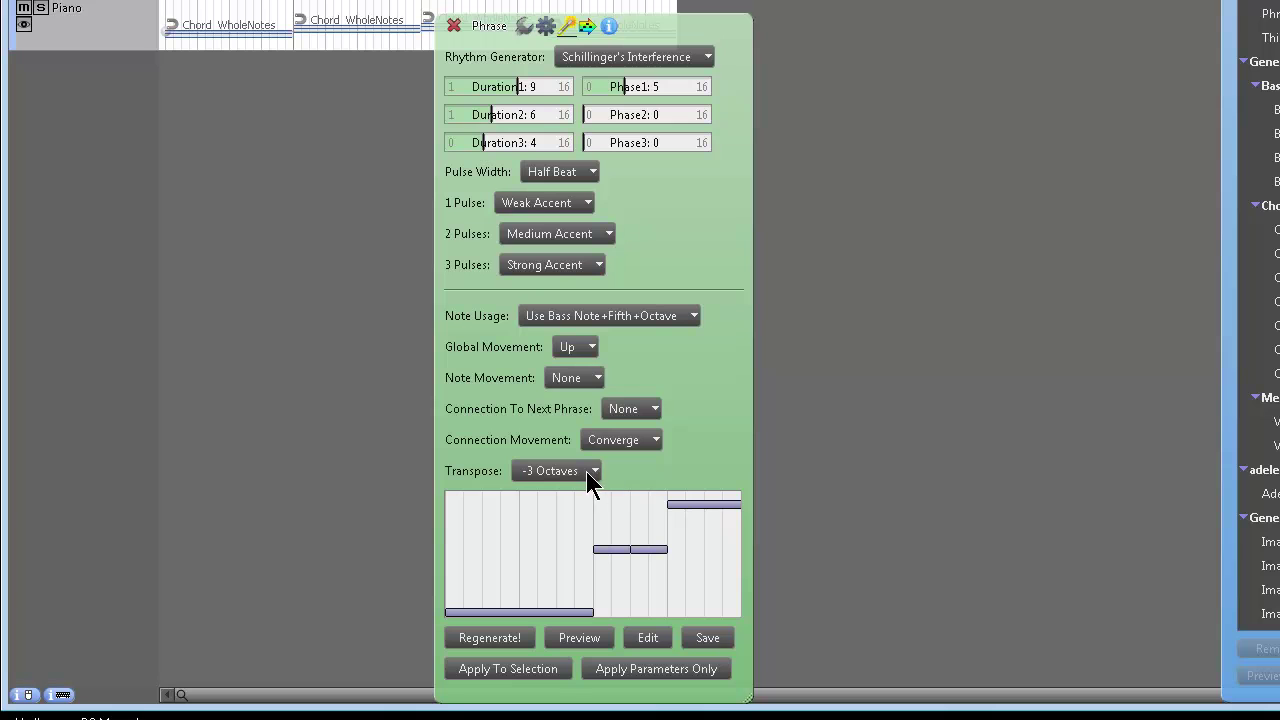
click(535, 116)
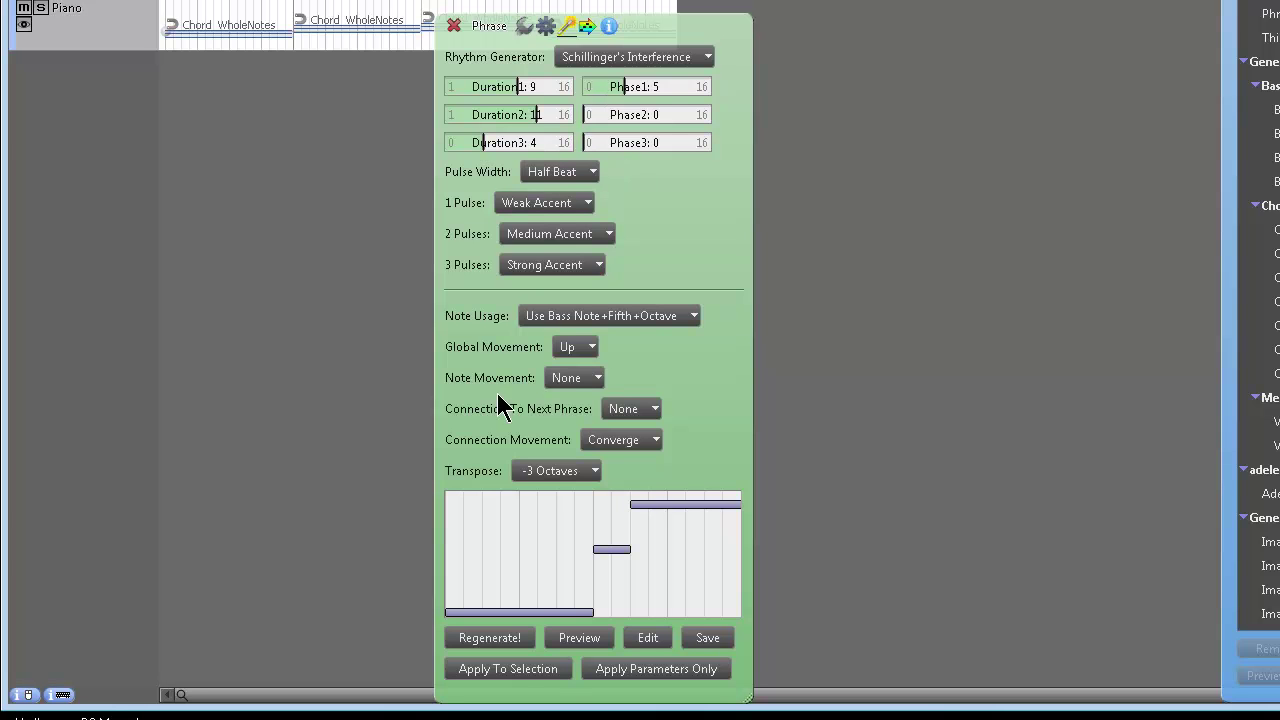
Step: Set Note Usage to Select Randomly and adjust the Phase2 offset
click(641, 318)
click(625, 319)
click(618, 320)
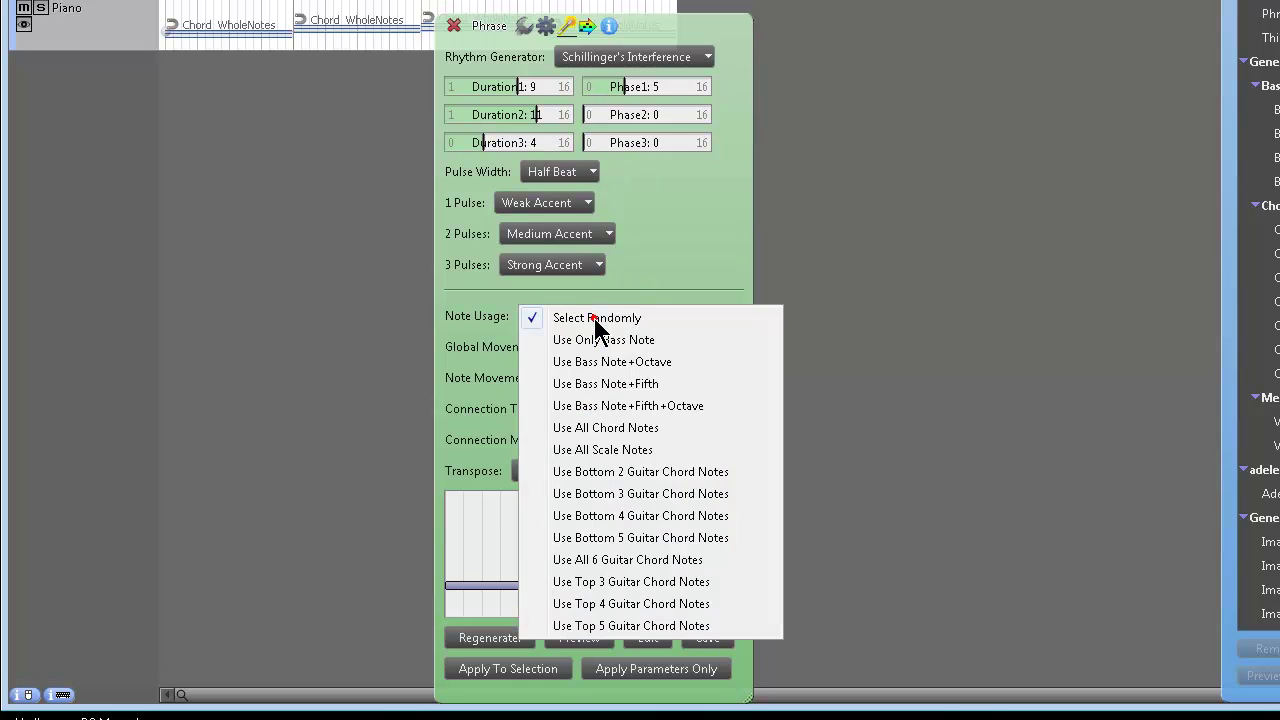
click(665, 285)
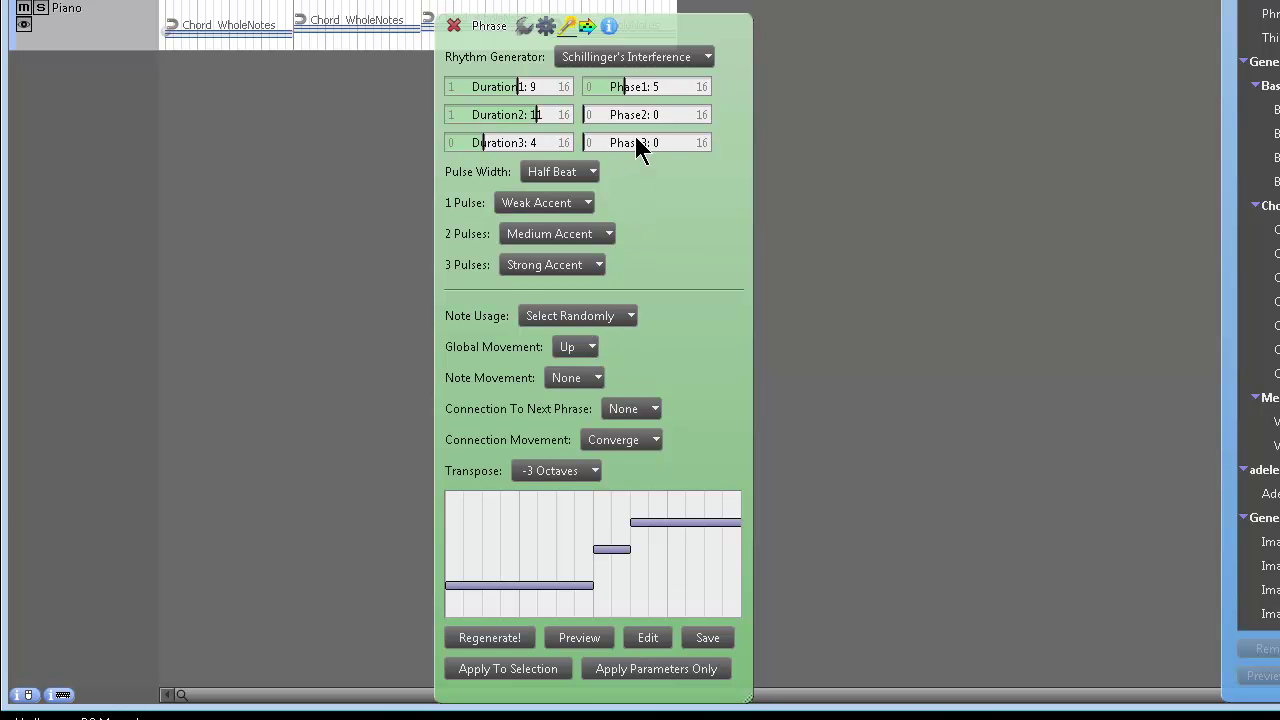
drag(665, 222, 754, 150)
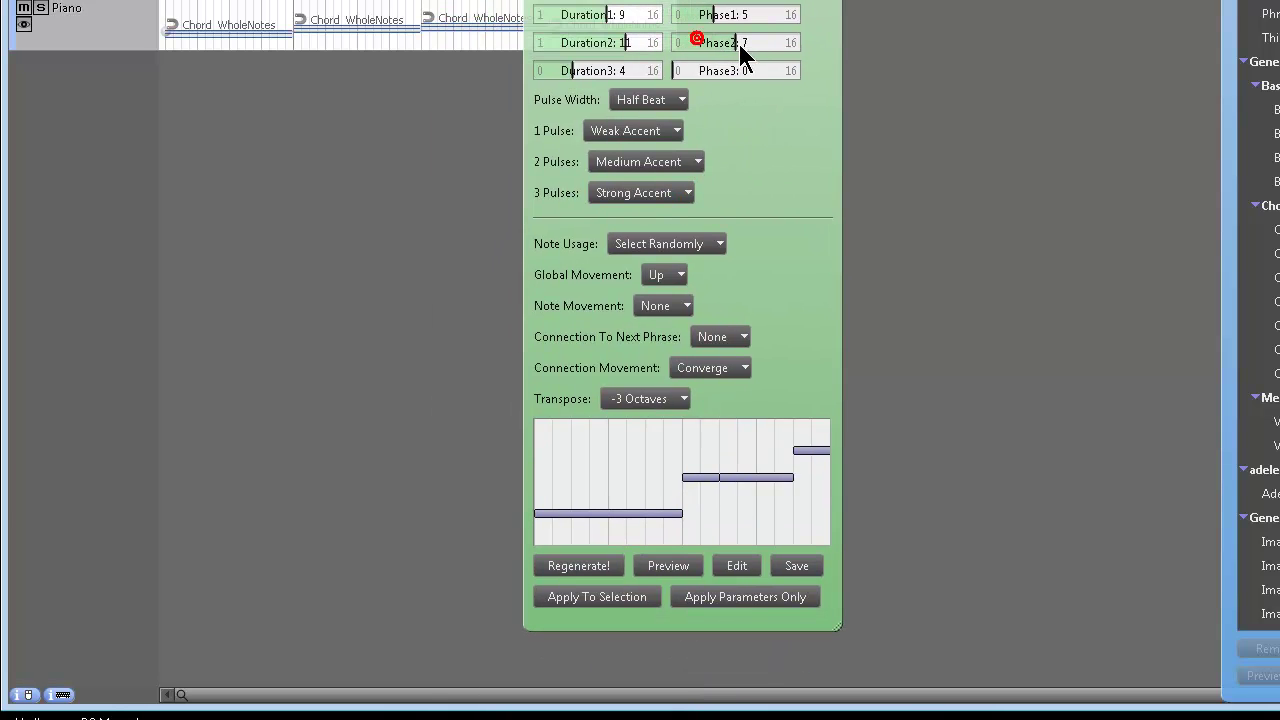
drag(748, 42, 763, 70)
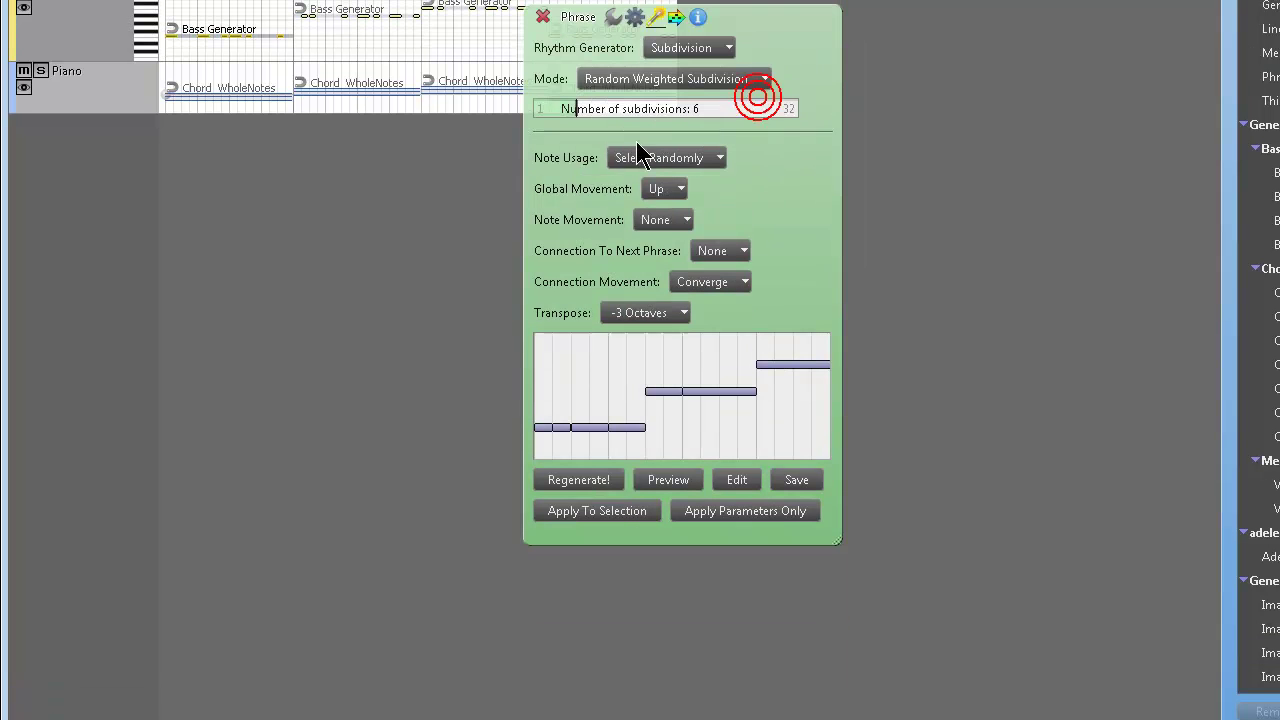
Step: Use bass note, fifth and octave, raising subdivisions to 14 then 16 with previews
click(752, 28)
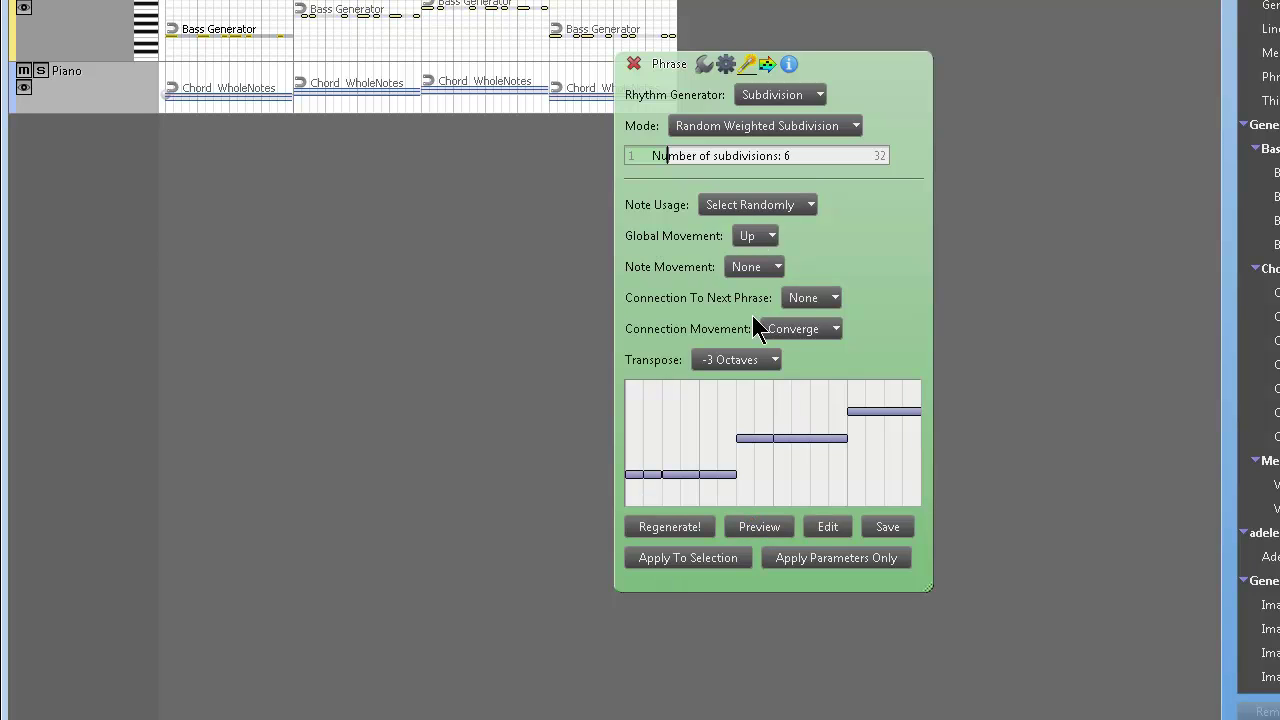
click(754, 205)
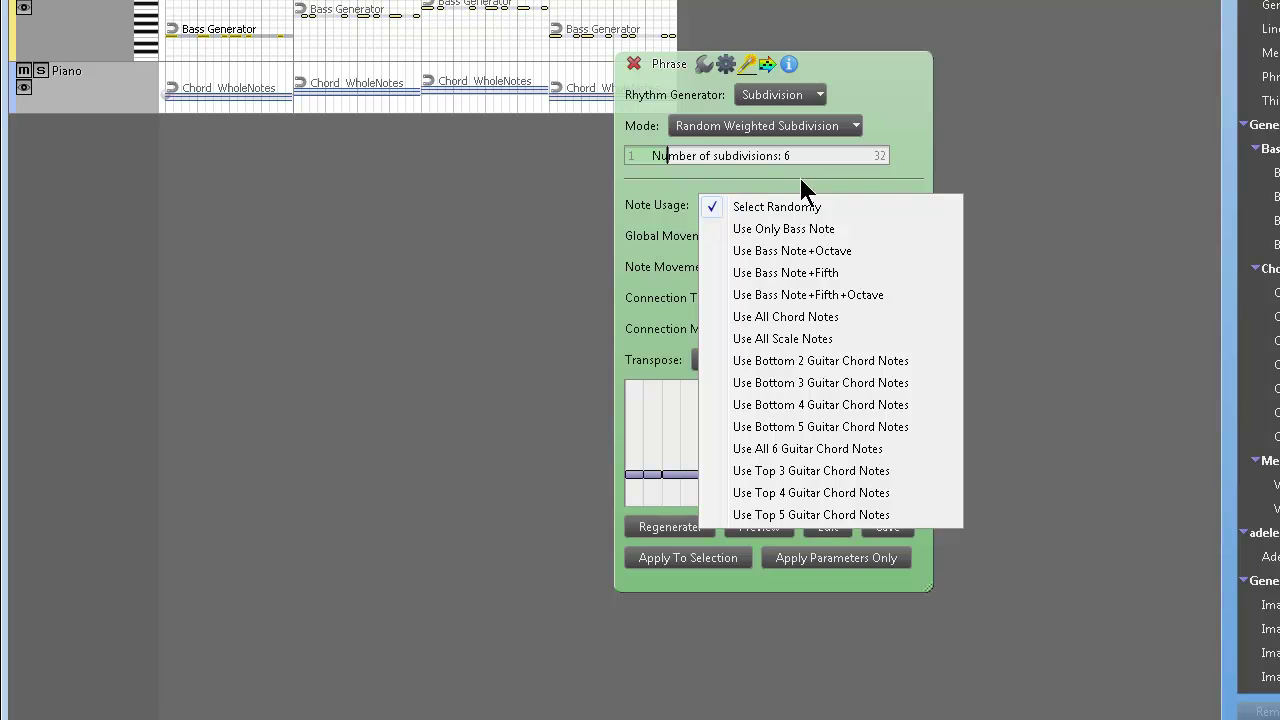
click(815, 297)
click(764, 527)
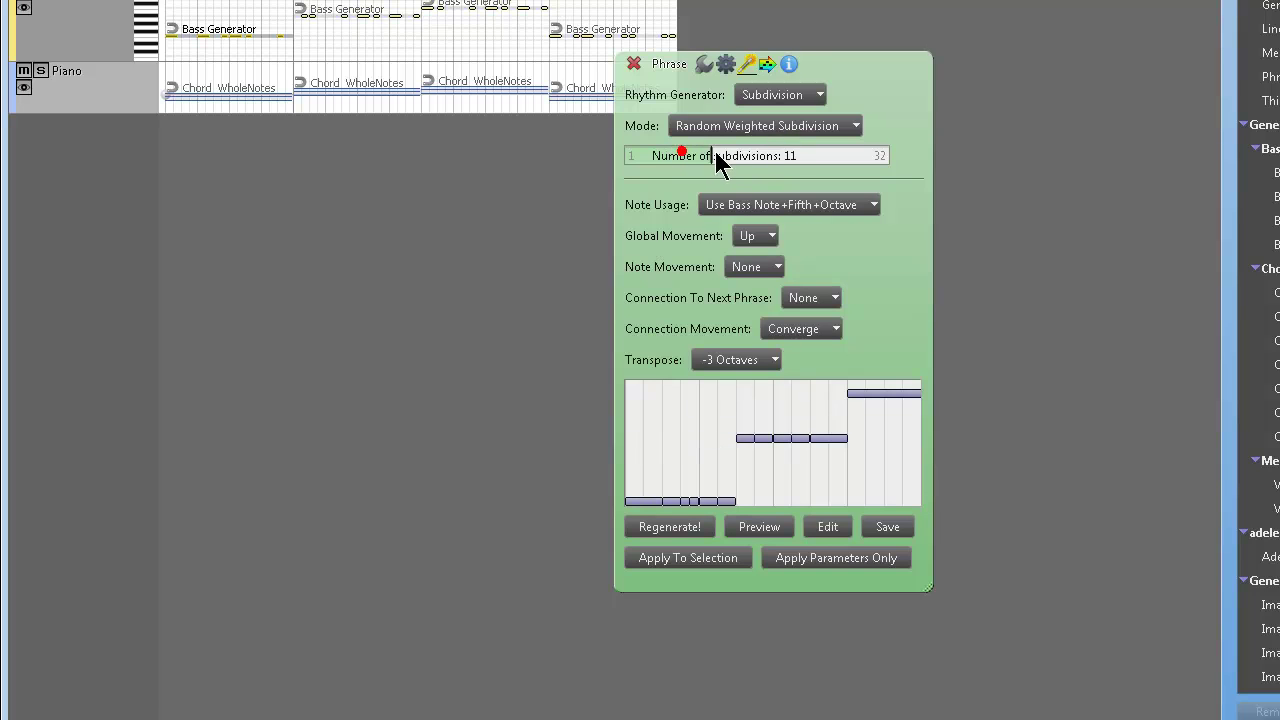
drag(729, 155, 739, 155)
click(763, 528)
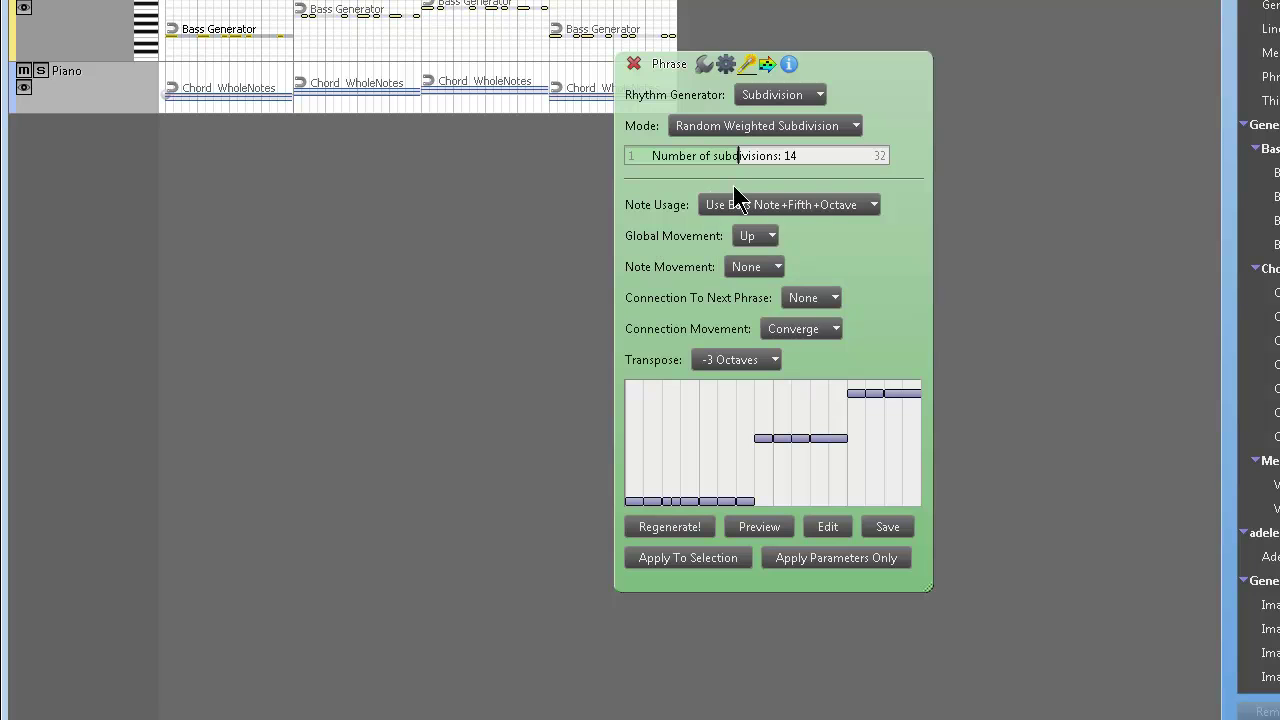
drag(733, 156, 763, 158)
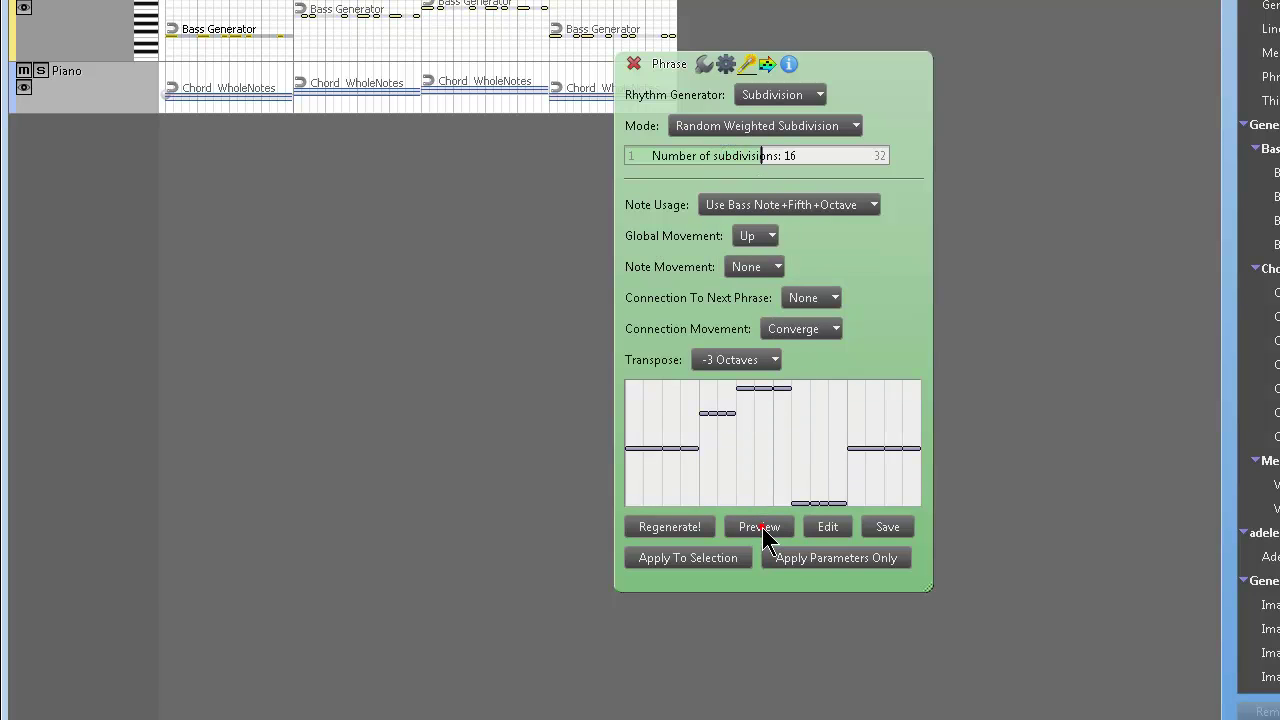
Step: Transpose the phrase to -2 Octaves, preview it, and reduce subdivisions to about 11
click(744, 364)
click(758, 408)
click(762, 527)
drag(757, 156, 720, 160)
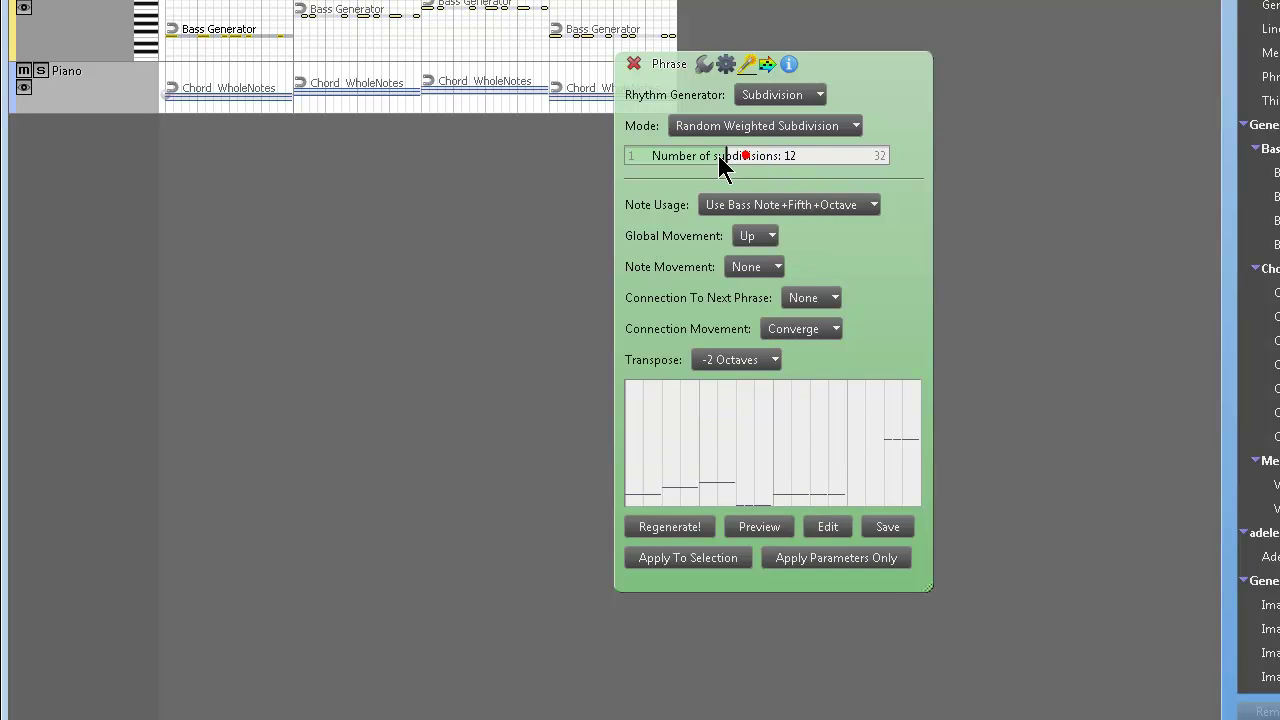
click(789, 94)
click(799, 96)
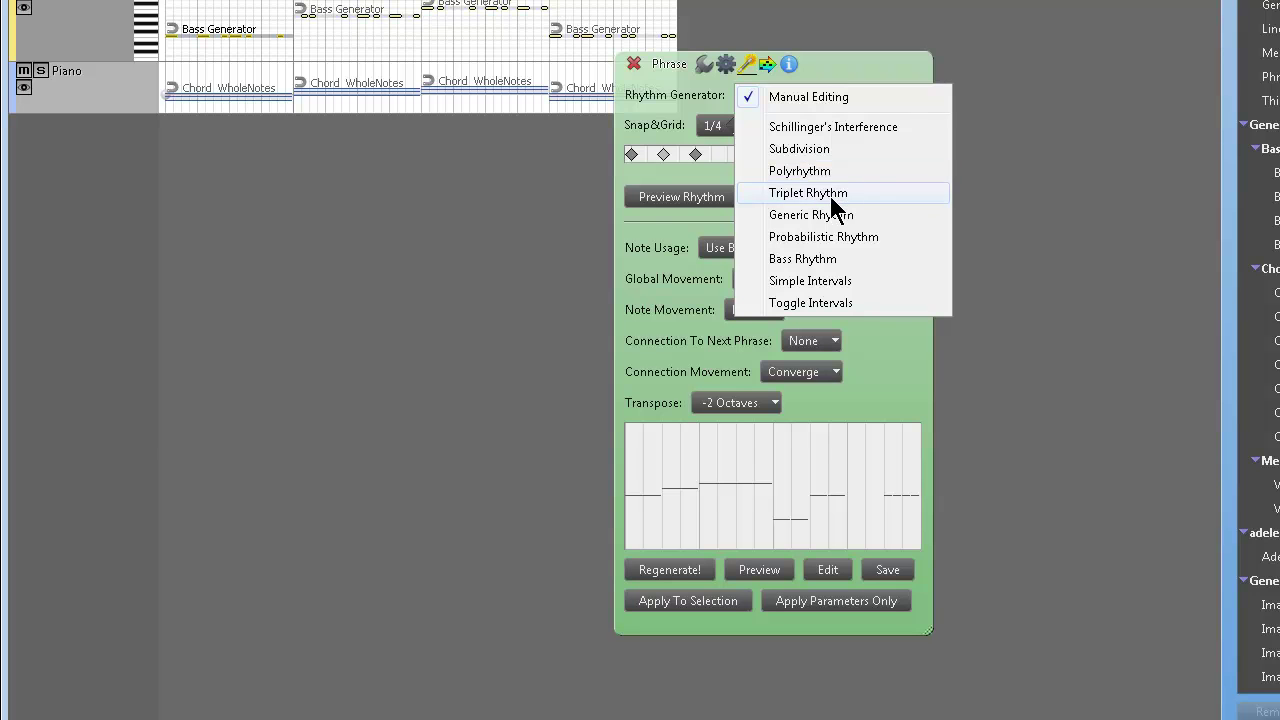
Step: Switch the rhythm to Polyrhythm, raise Division1 and Division2, and transpose to -3 Octaves
click(800, 171)
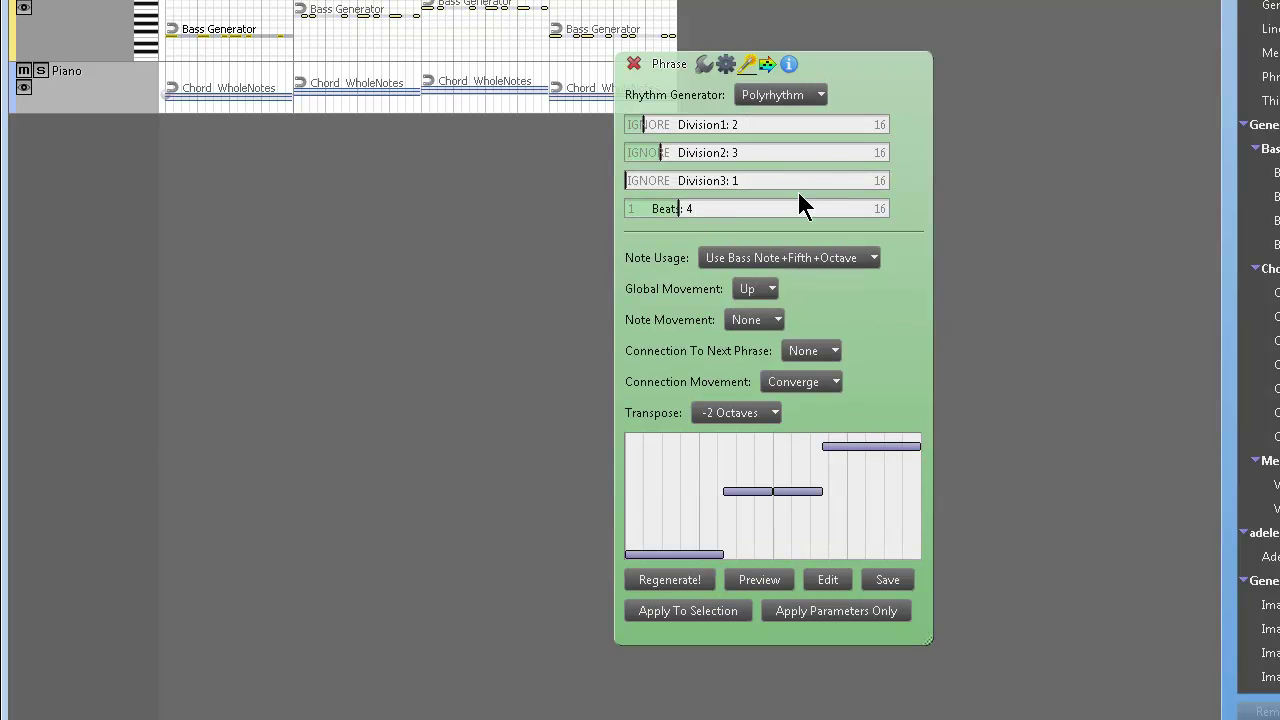
drag(679, 125, 771, 185)
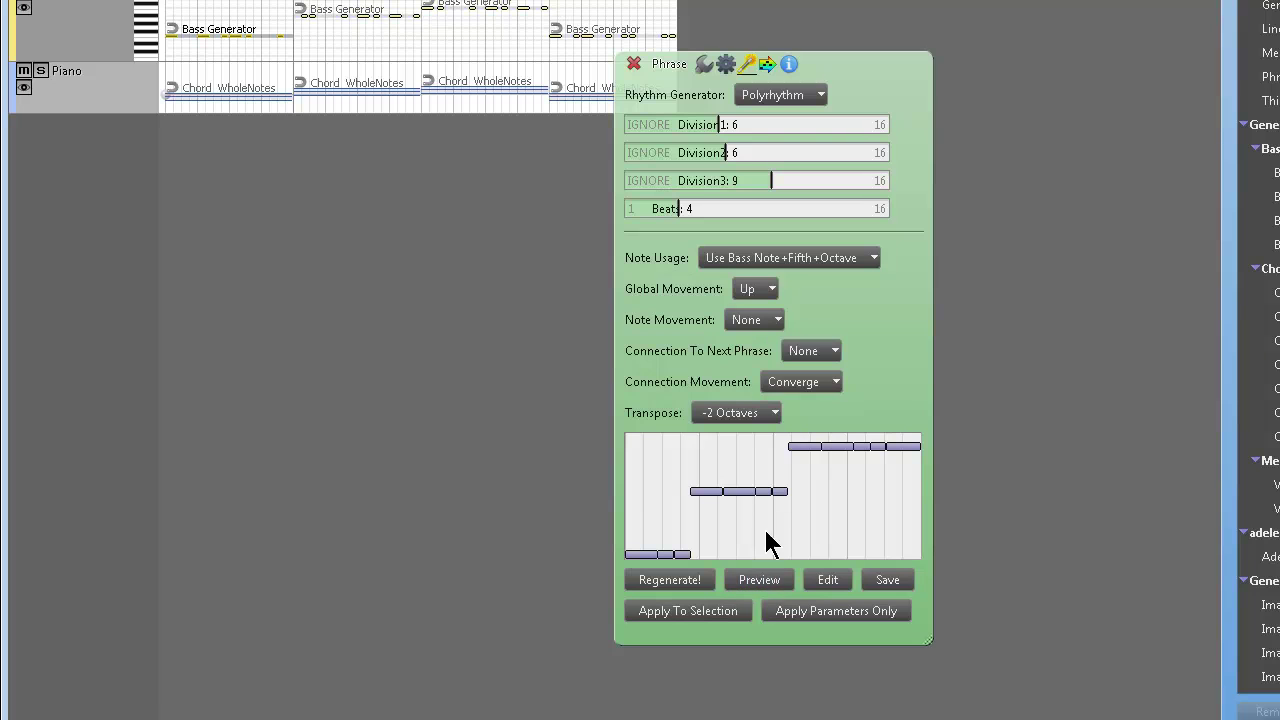
click(770, 412)
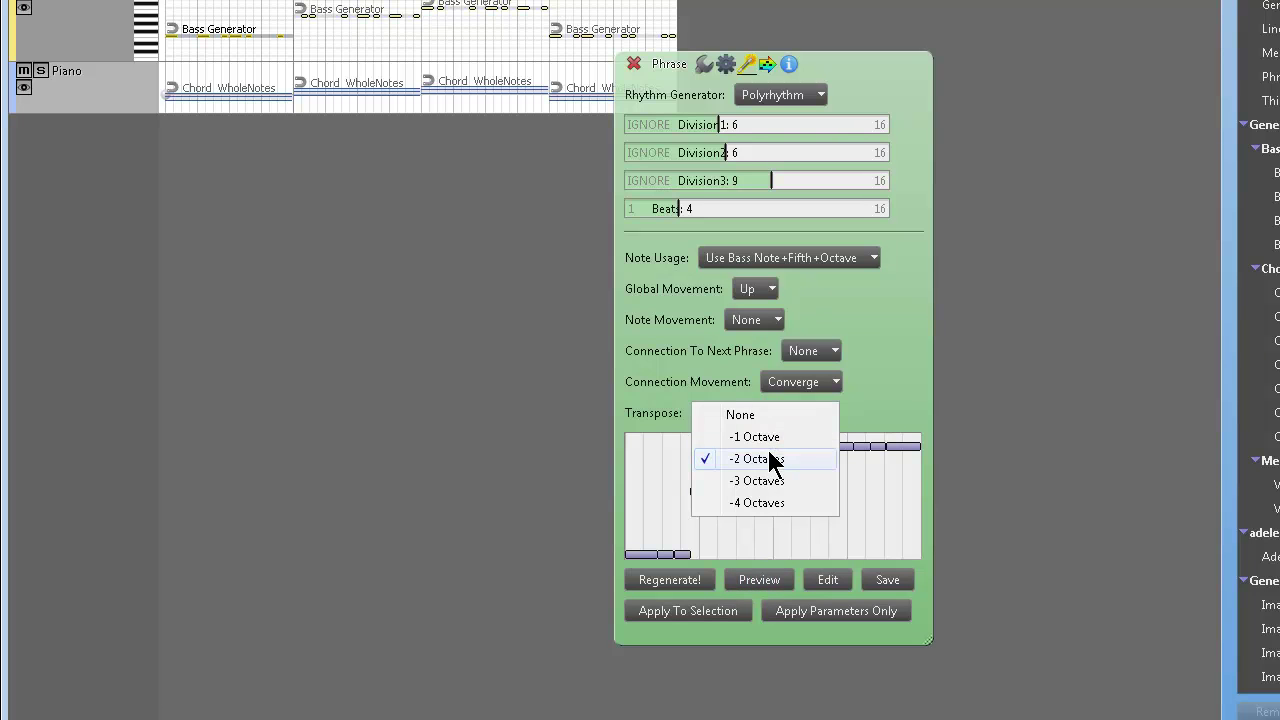
click(776, 480)
Step: Adjust the divisions to 7, 4 and 9 and preview the polyrhythm
drag(731, 158, 694, 152)
click(695, 128)
click(762, 582)
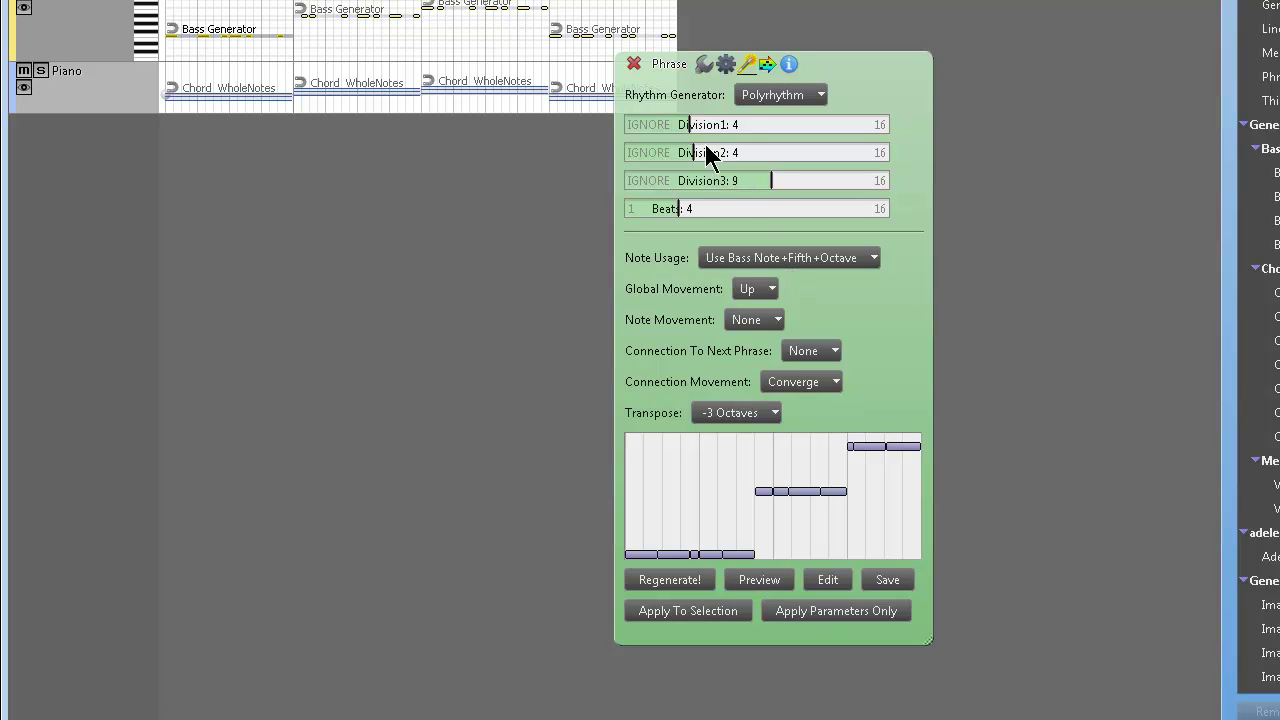
drag(697, 128, 748, 124)
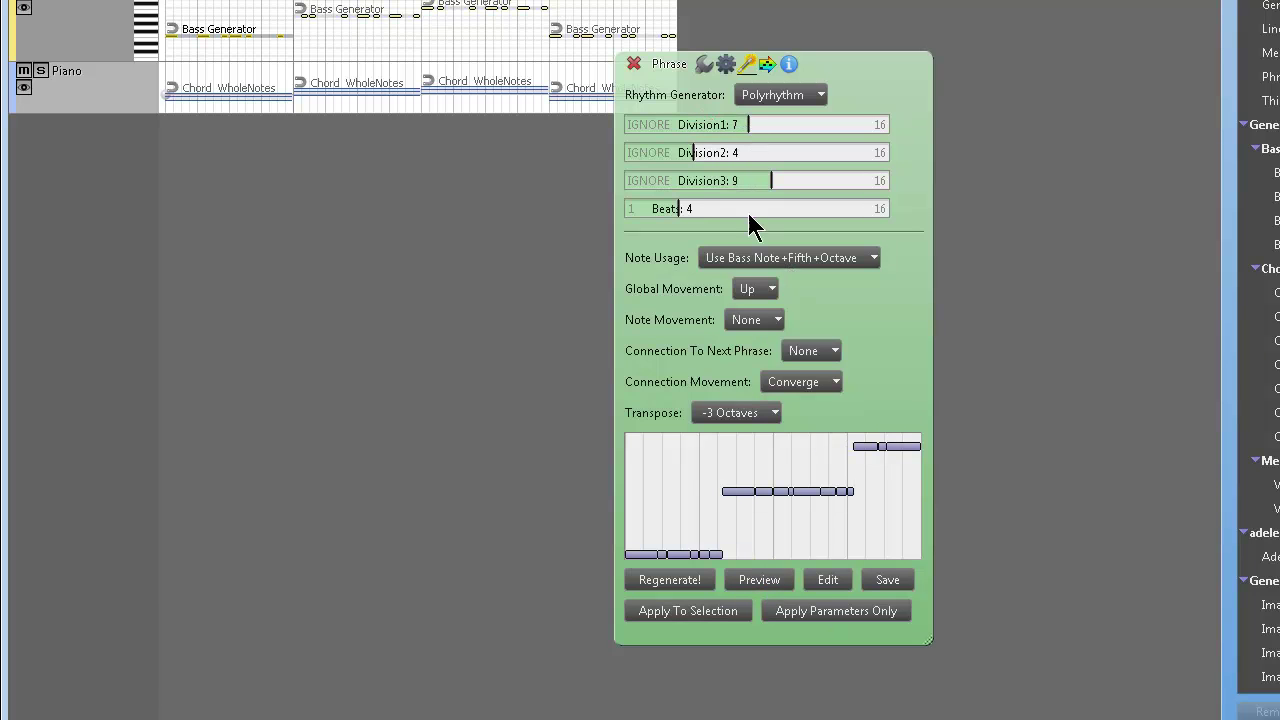
click(757, 579)
Step: Switch the bass phrase rhythm to Triplet Rhythm and preview it
click(812, 94)
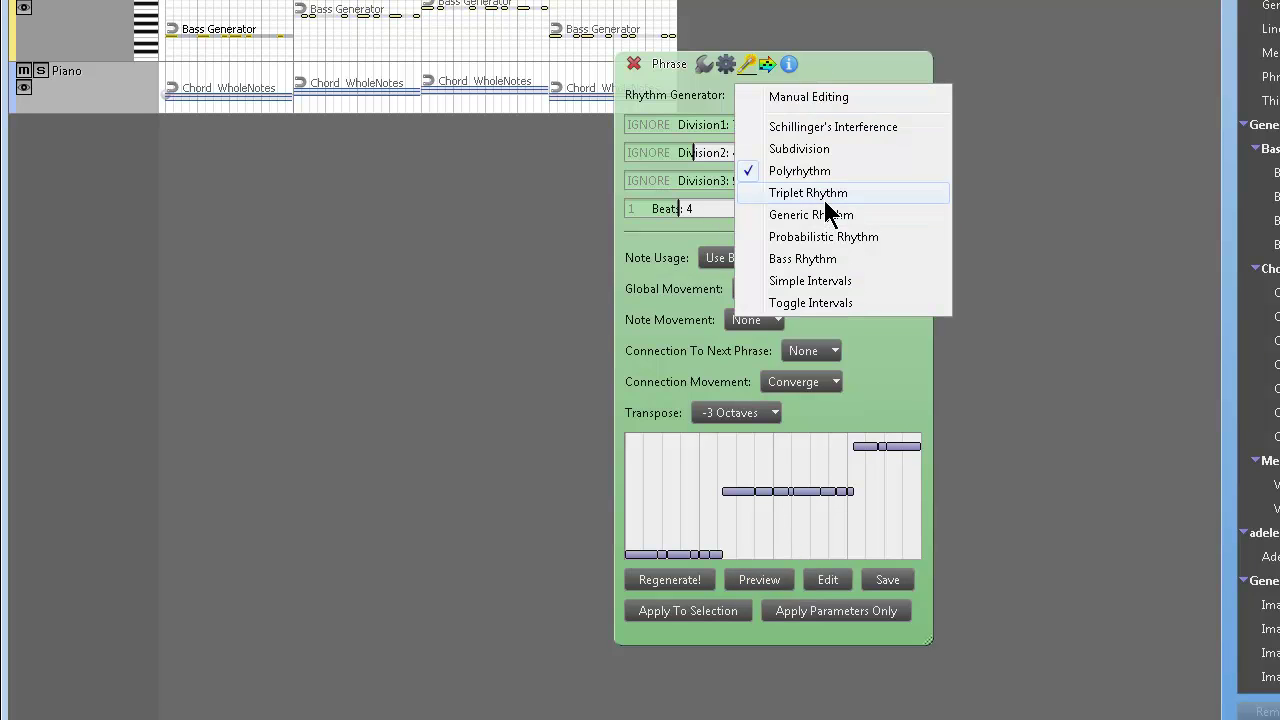
click(824, 197)
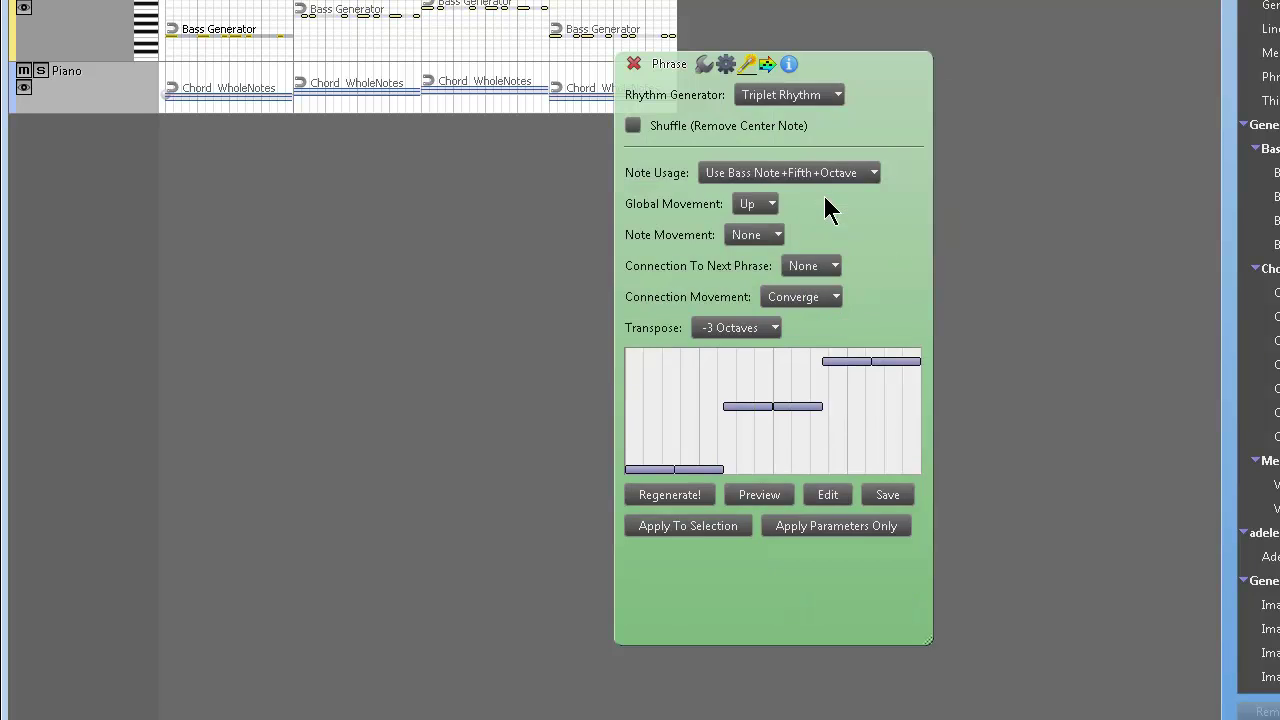
click(762, 496)
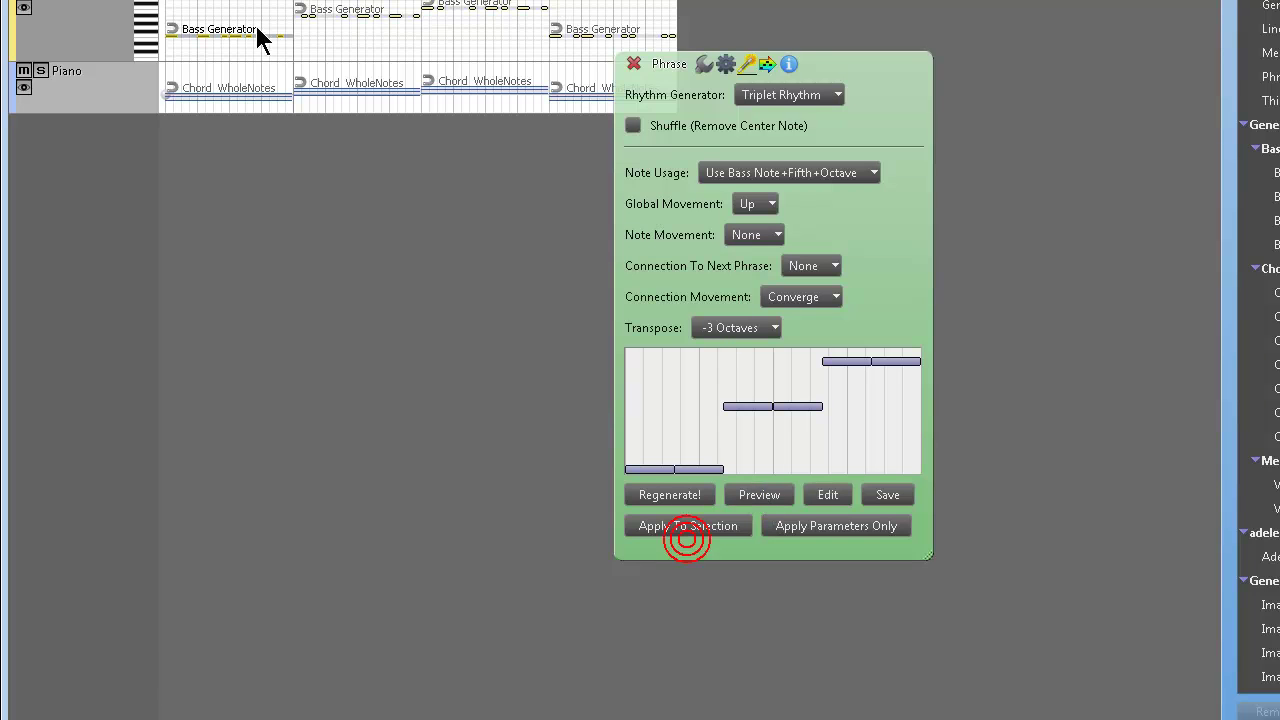
Step: Apply Triplet Rhythm with Use Bass Note+Fifth+Octave to the first Fingered Bass clip
click(233, 55)
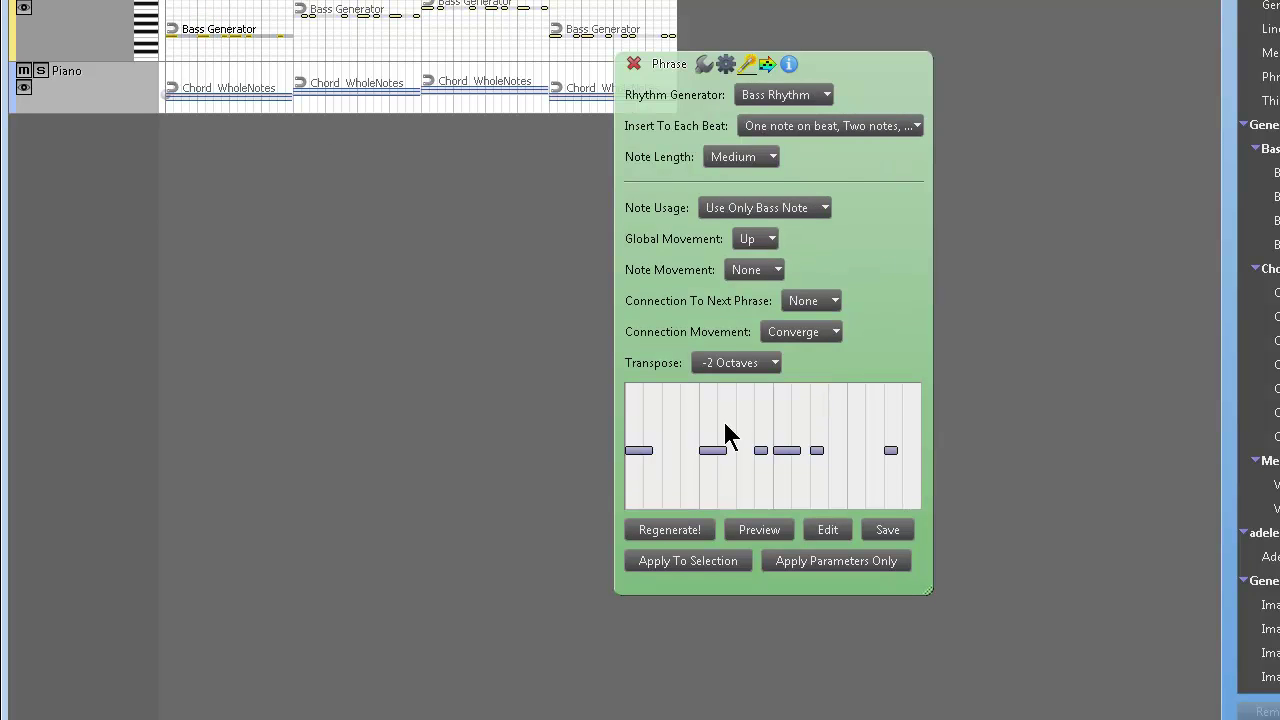
click(816, 95)
click(823, 193)
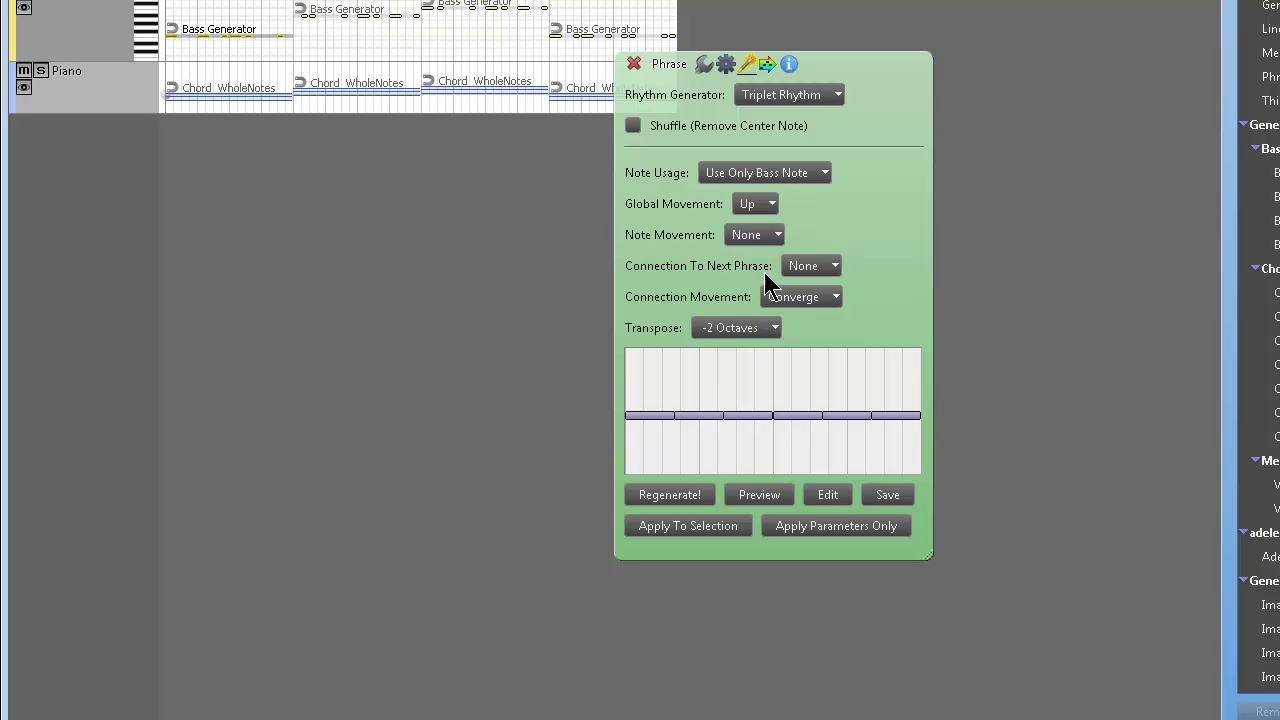
click(780, 172)
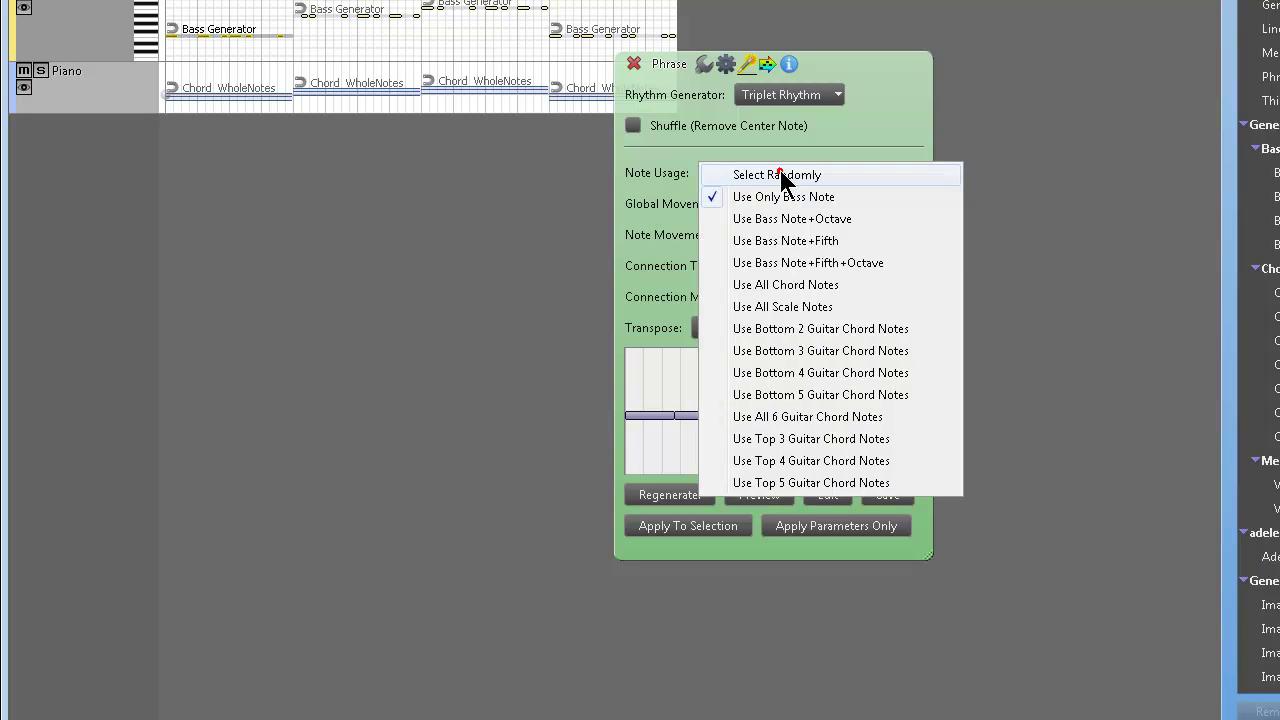
click(821, 265)
click(687, 526)
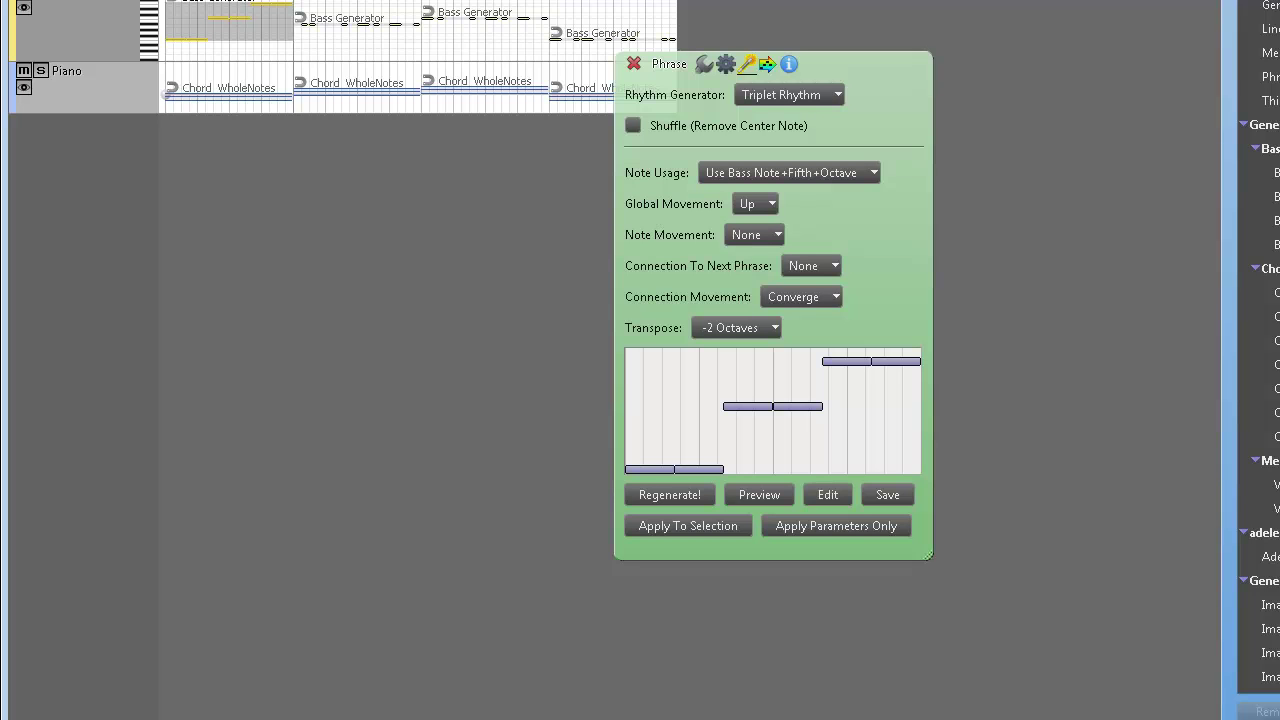
Step: Use Generic Rhythm with Allow 1/2 & 1/4 Beat hints and density 2.03, then preview
click(820, 88)
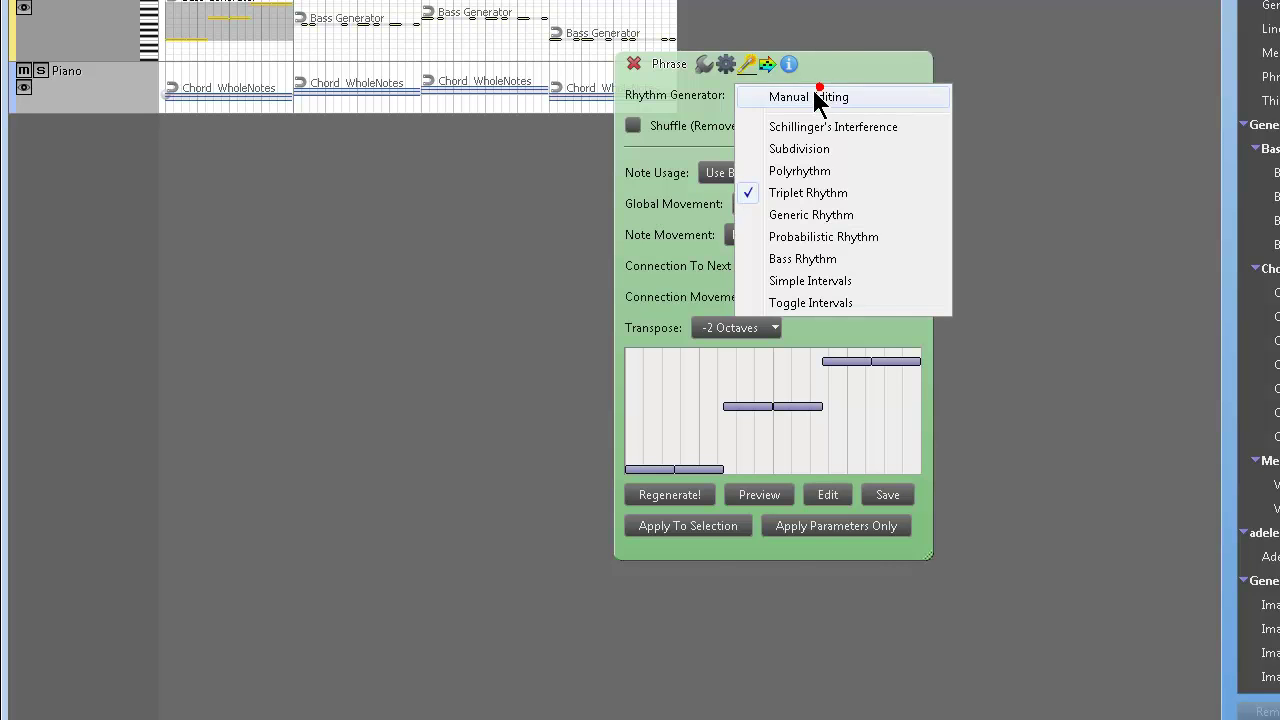
click(831, 214)
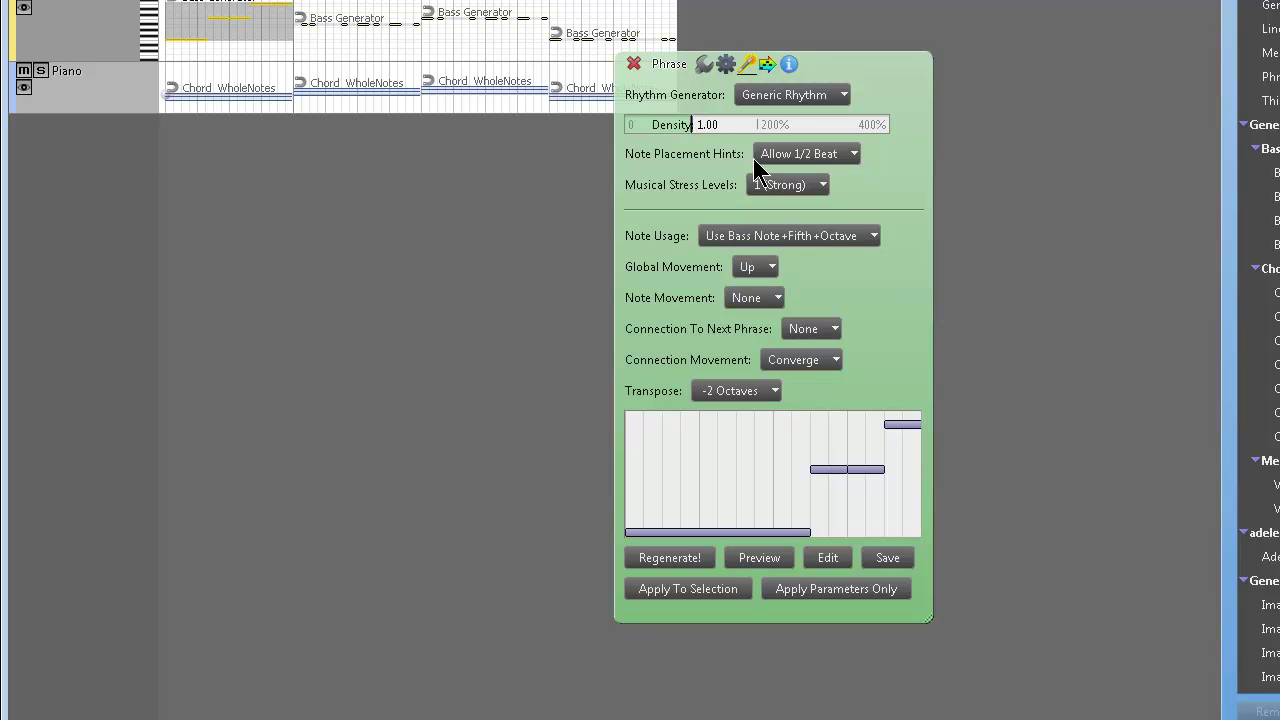
click(797, 153)
click(838, 198)
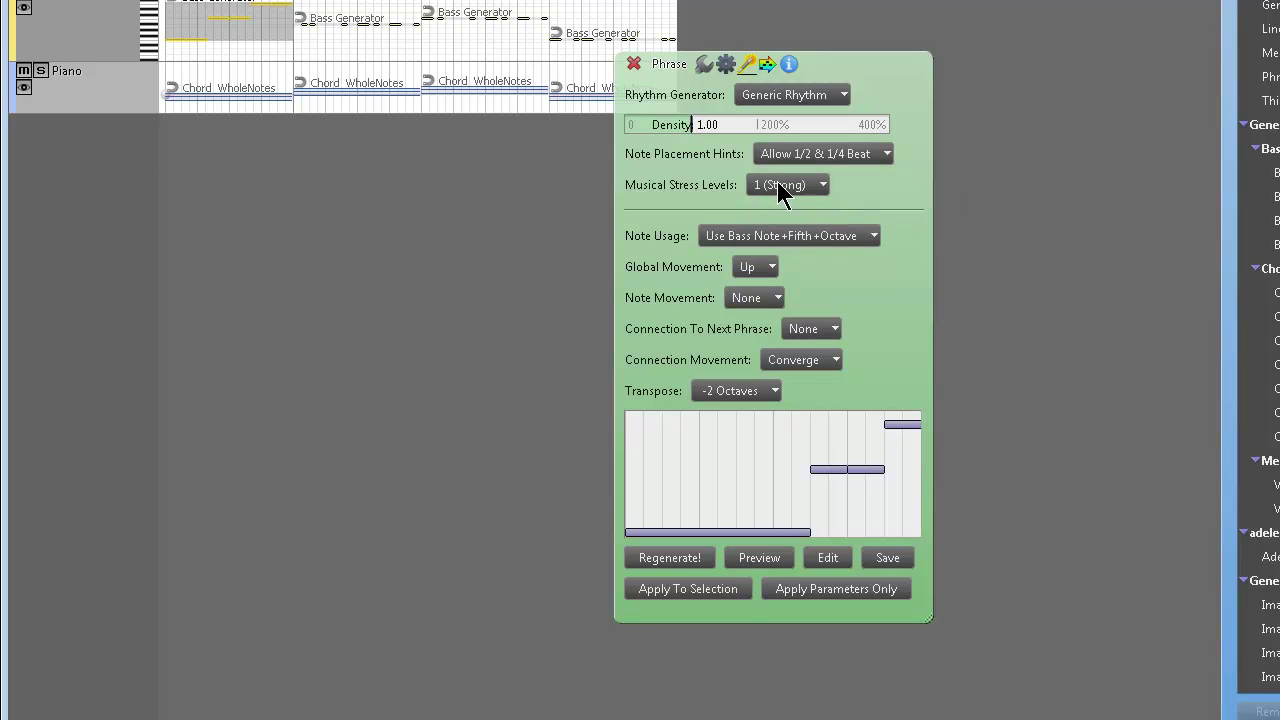
drag(696, 124, 758, 125)
click(766, 560)
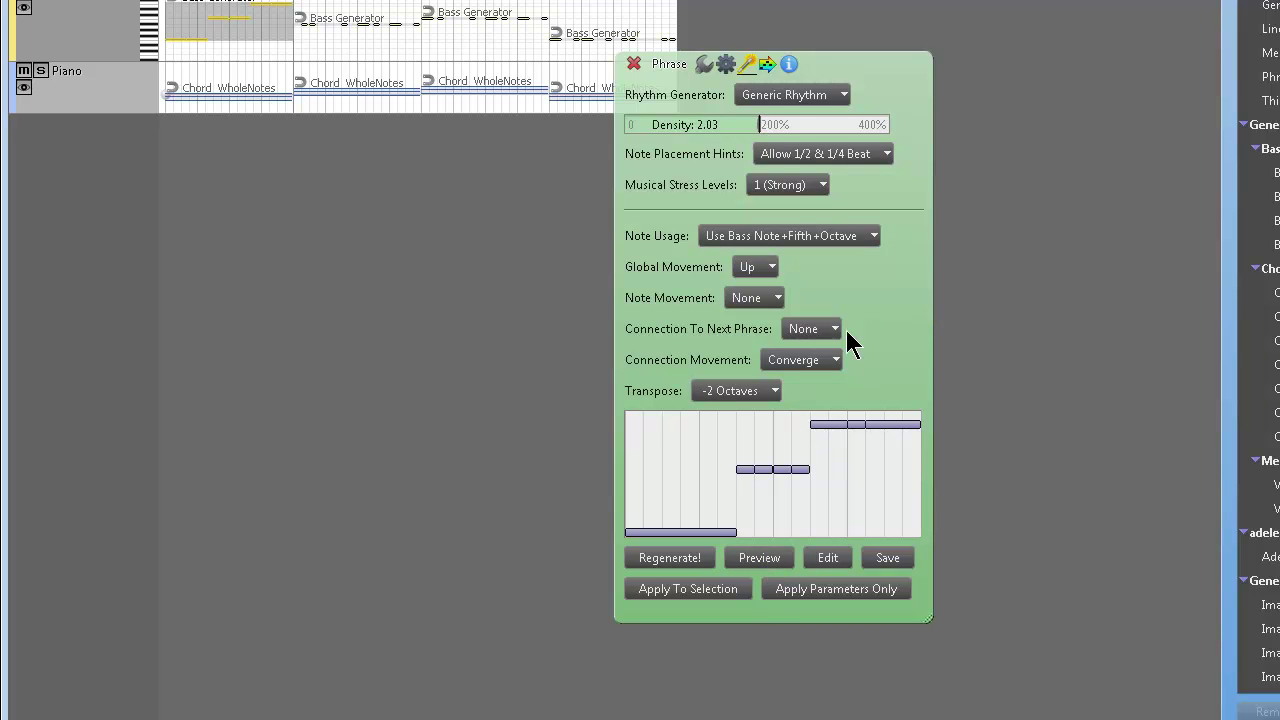
Step: Switch the phrase to Probabilistic Rhythm, adjust density, lower randomness toward 0.38, and preview it
click(842, 90)
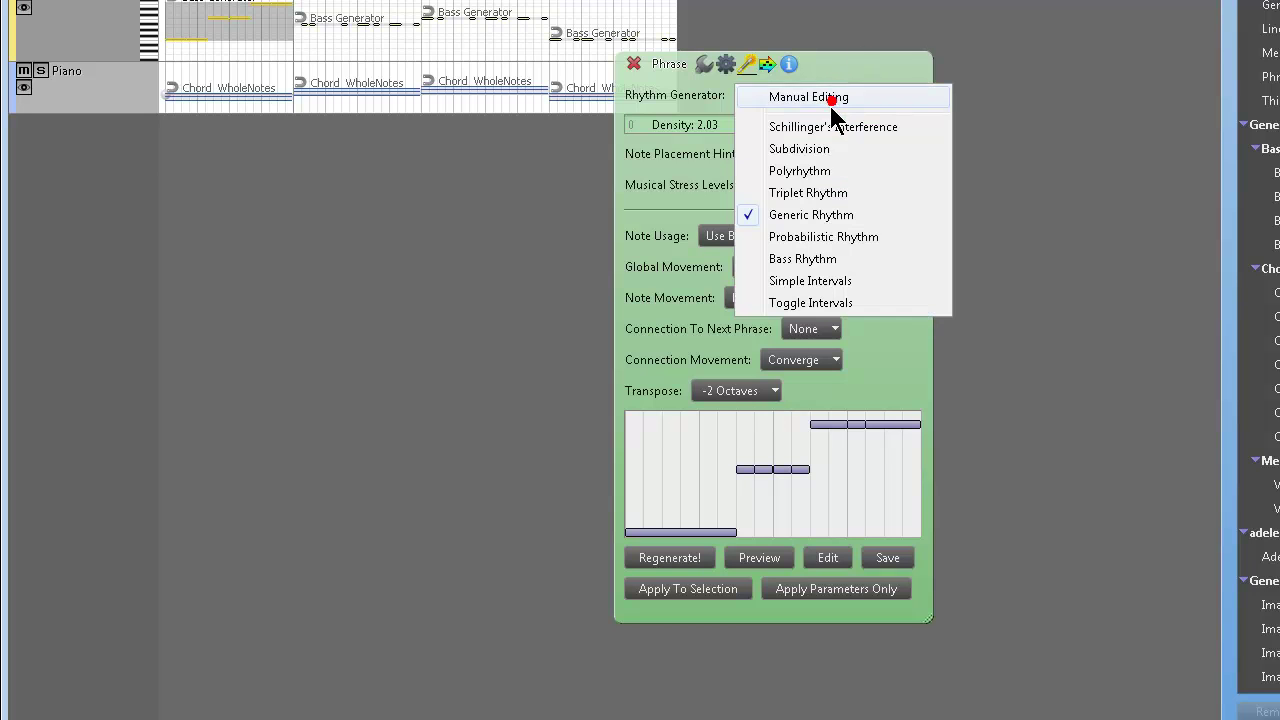
click(827, 238)
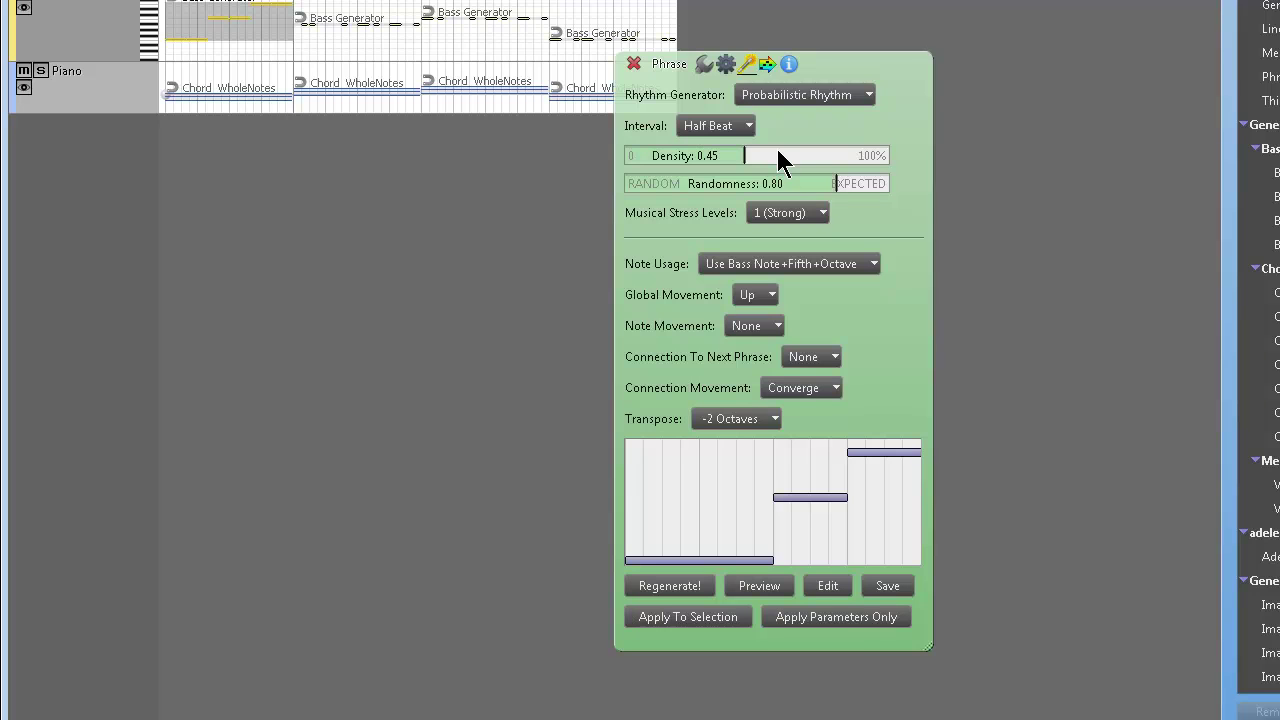
mouse_move(778, 150)
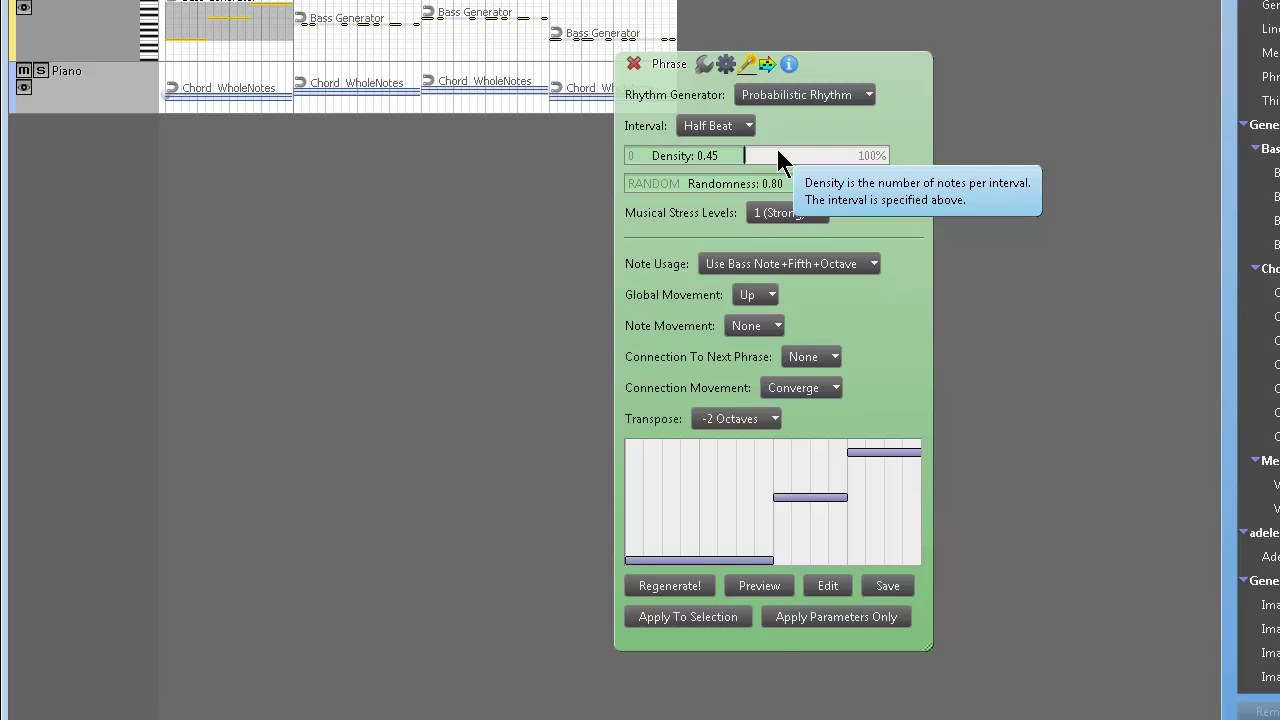
drag(770, 149, 726, 157)
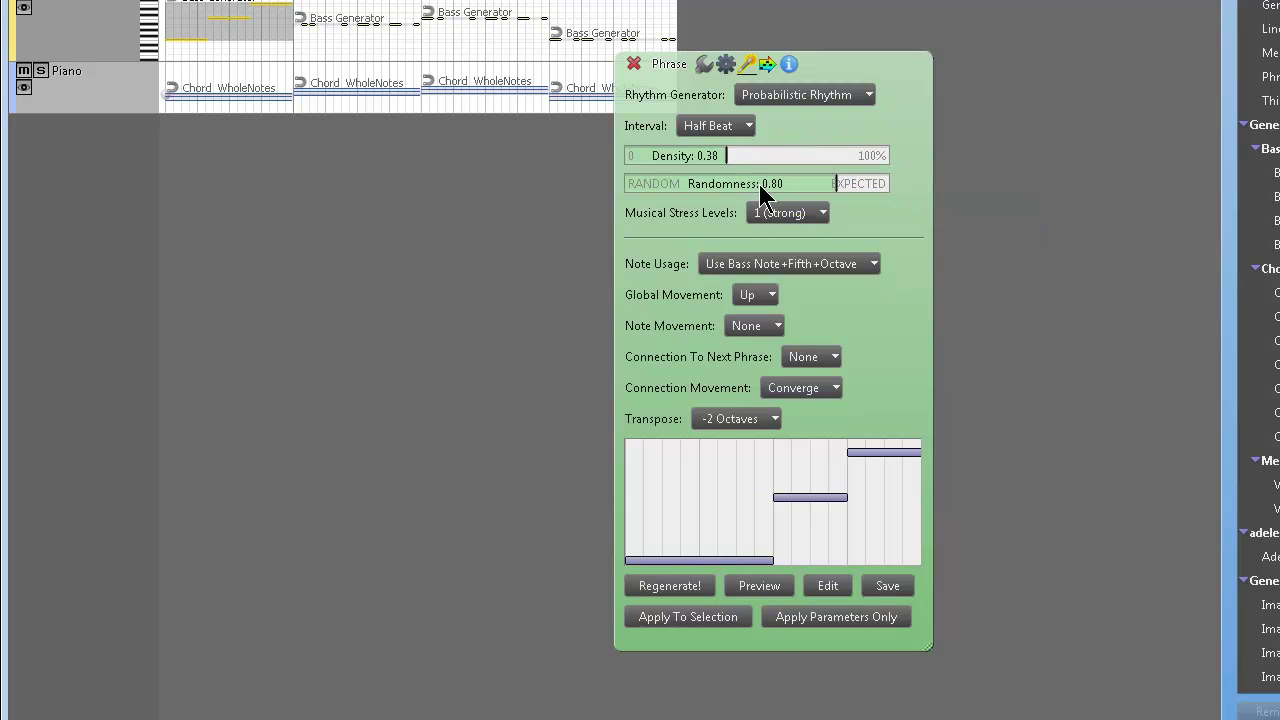
click(760, 184)
click(725, 183)
click(752, 598)
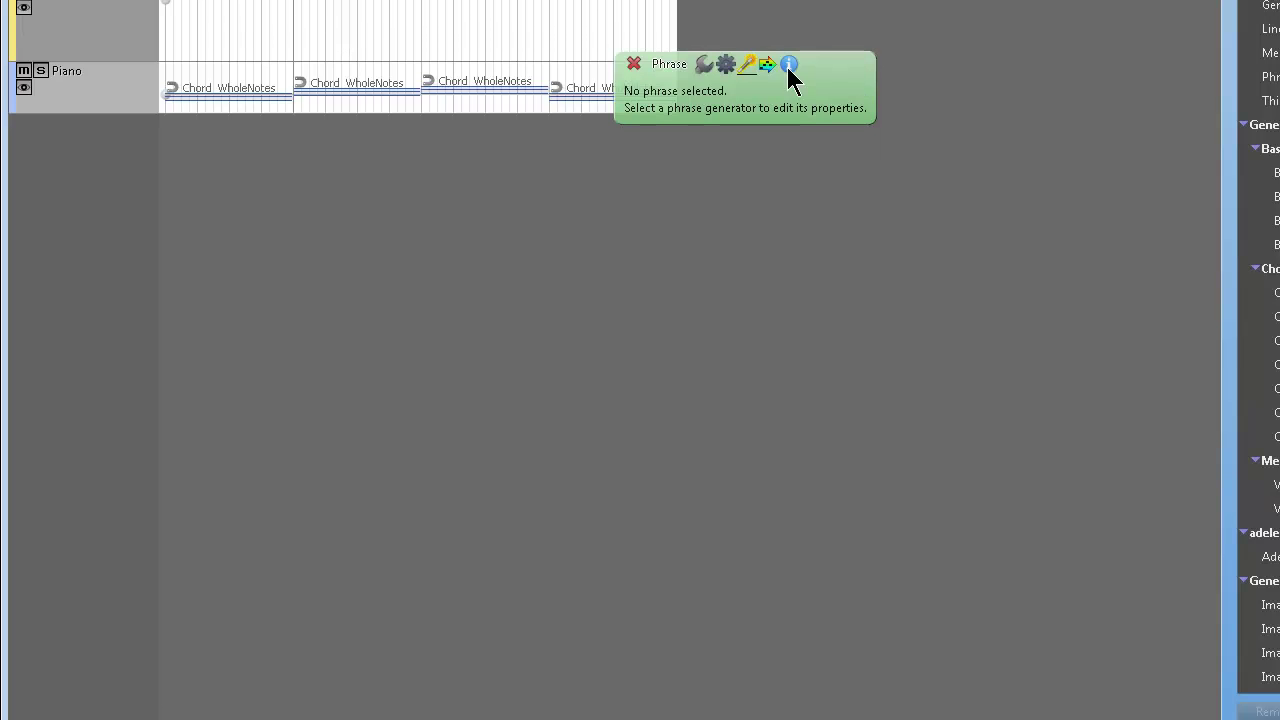
Step: Fill the top track with Generic Generator phrases and expand it to show its notes
drag(815, 66, 927, 190)
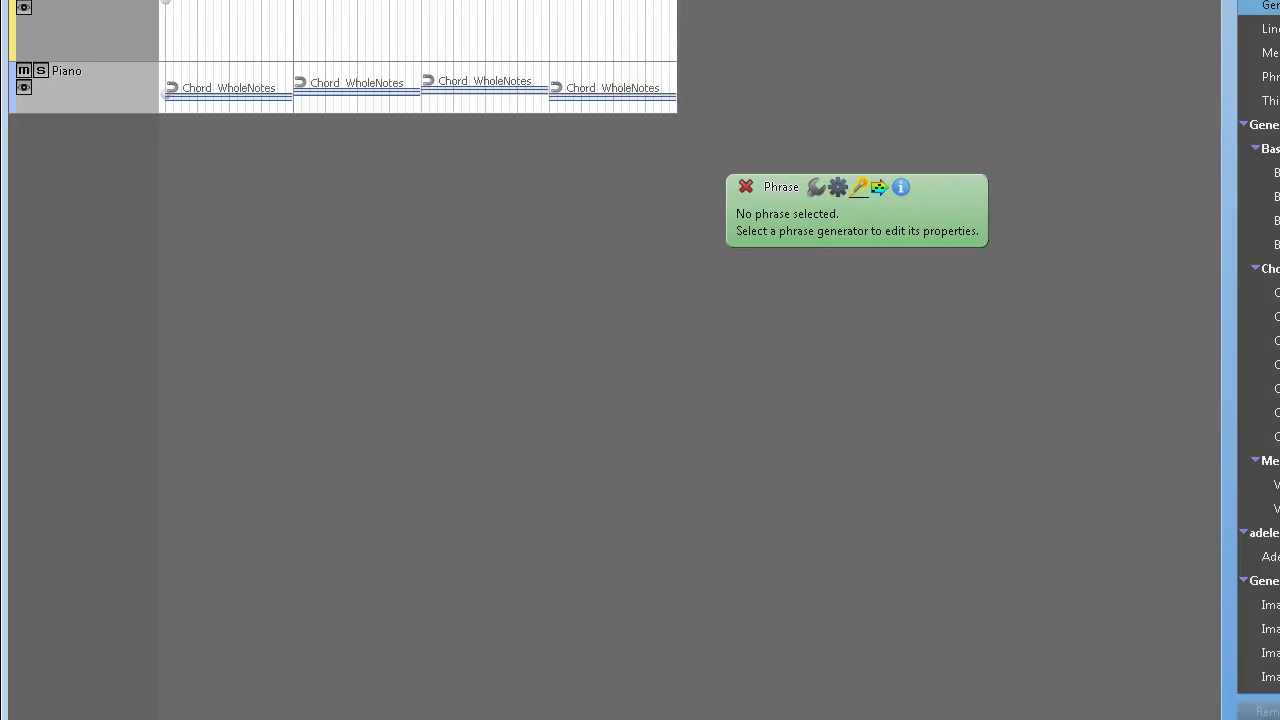
drag(1258, 6, 150, 28)
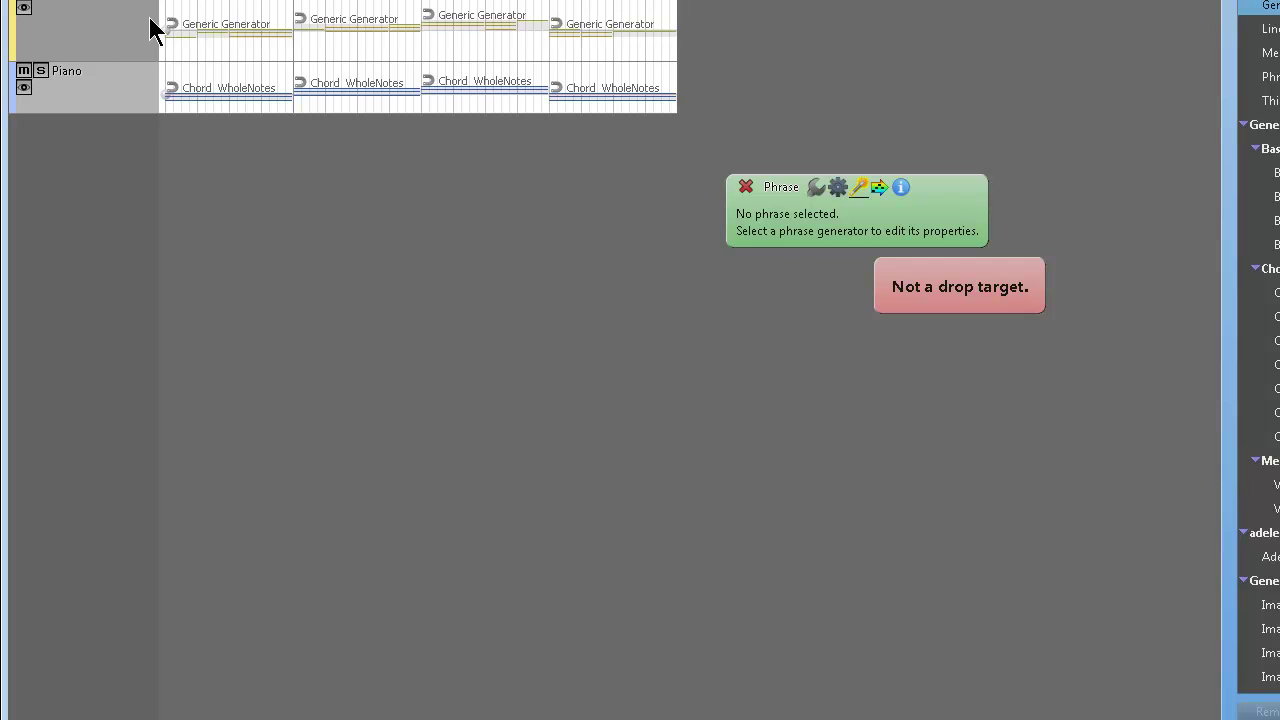
click(105, 58)
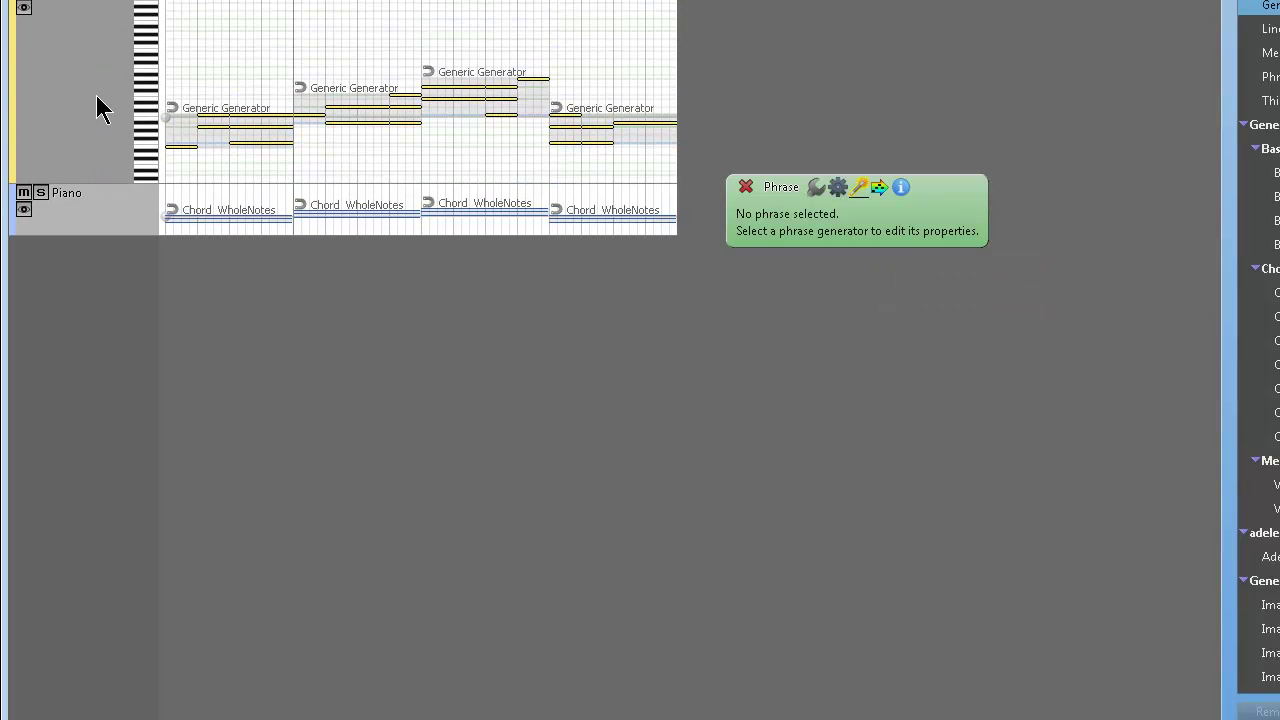
Step: Bring up the top track's general properties with its instrument Preset list
click(72, 86)
click(240, 5)
click(300, 195)
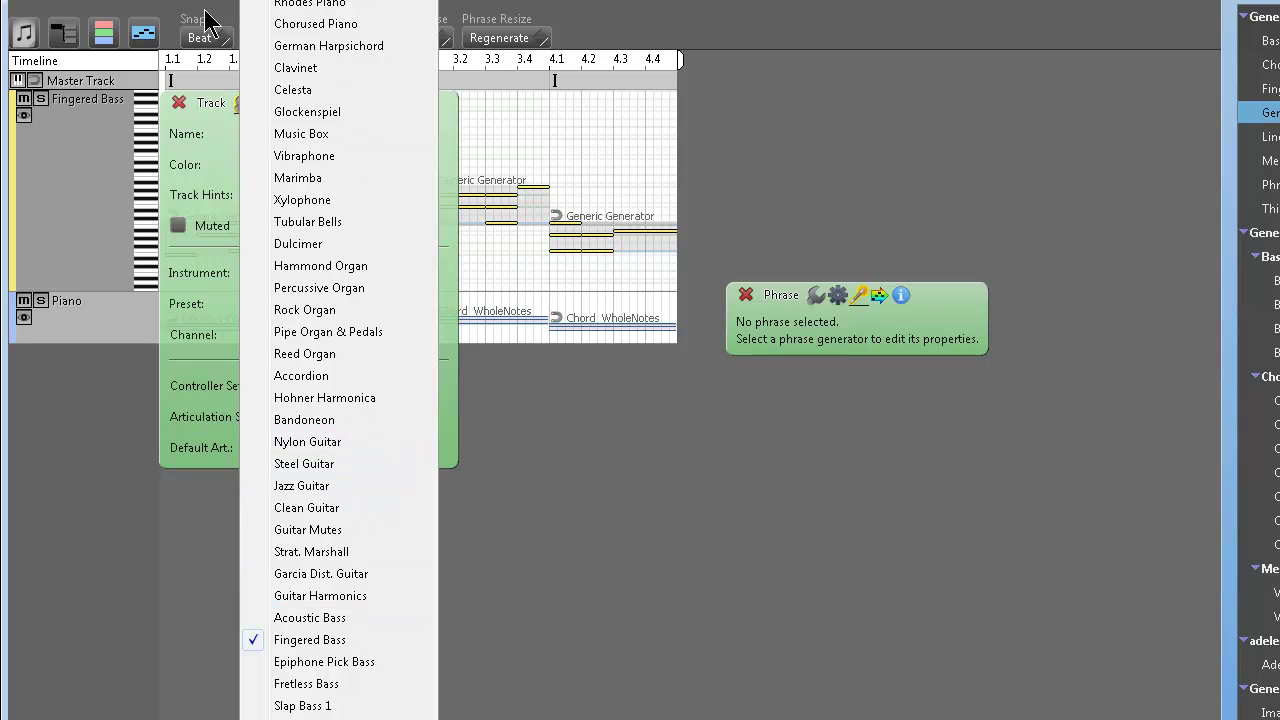
Step: Make the top track a Grand Piano, mute the Piano track, and play from the start
click(209, 66)
click(178, 103)
key(space)
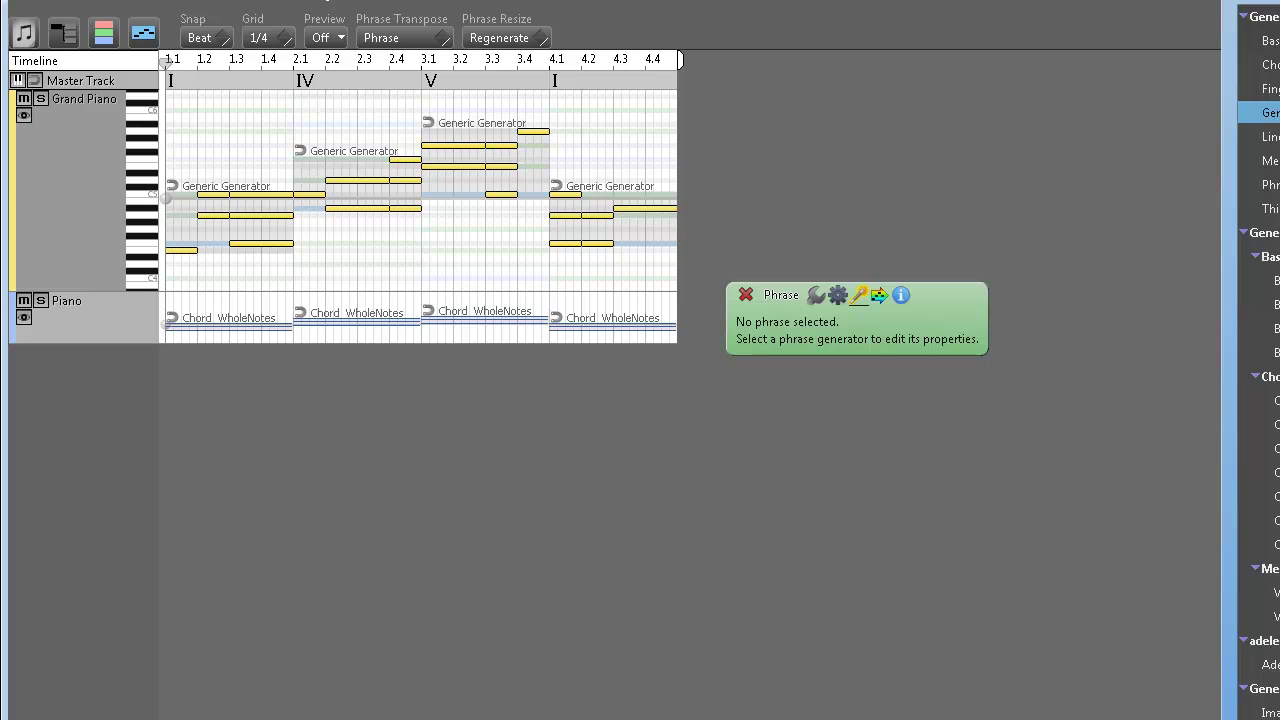
click(23, 301)
key(space)
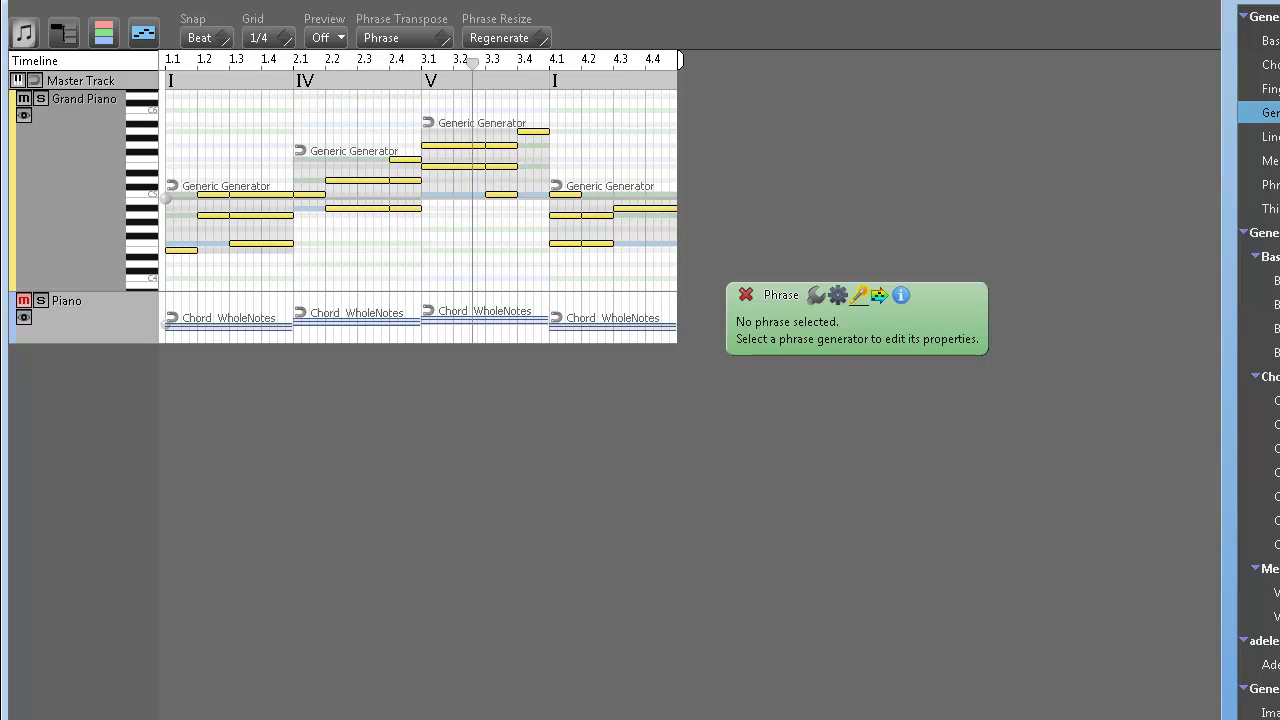
Step: Set the top track's instrument preset to Electric Piano
click(100, 166)
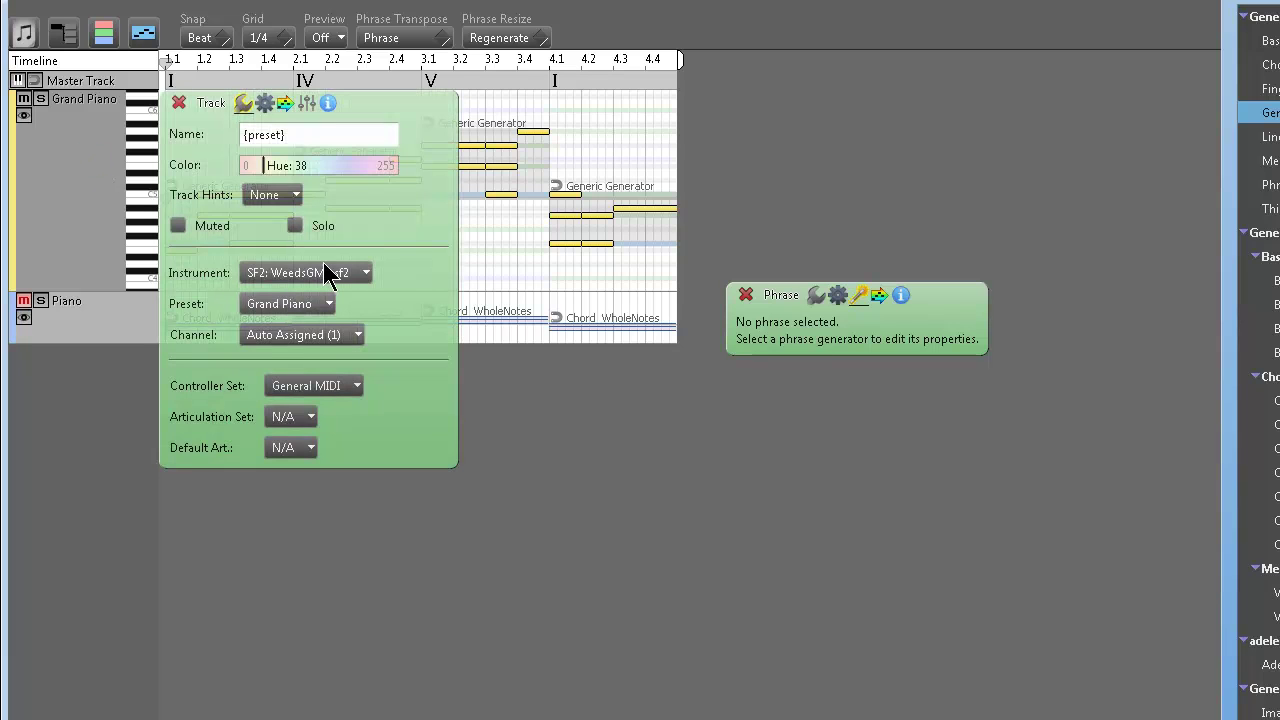
click(314, 303)
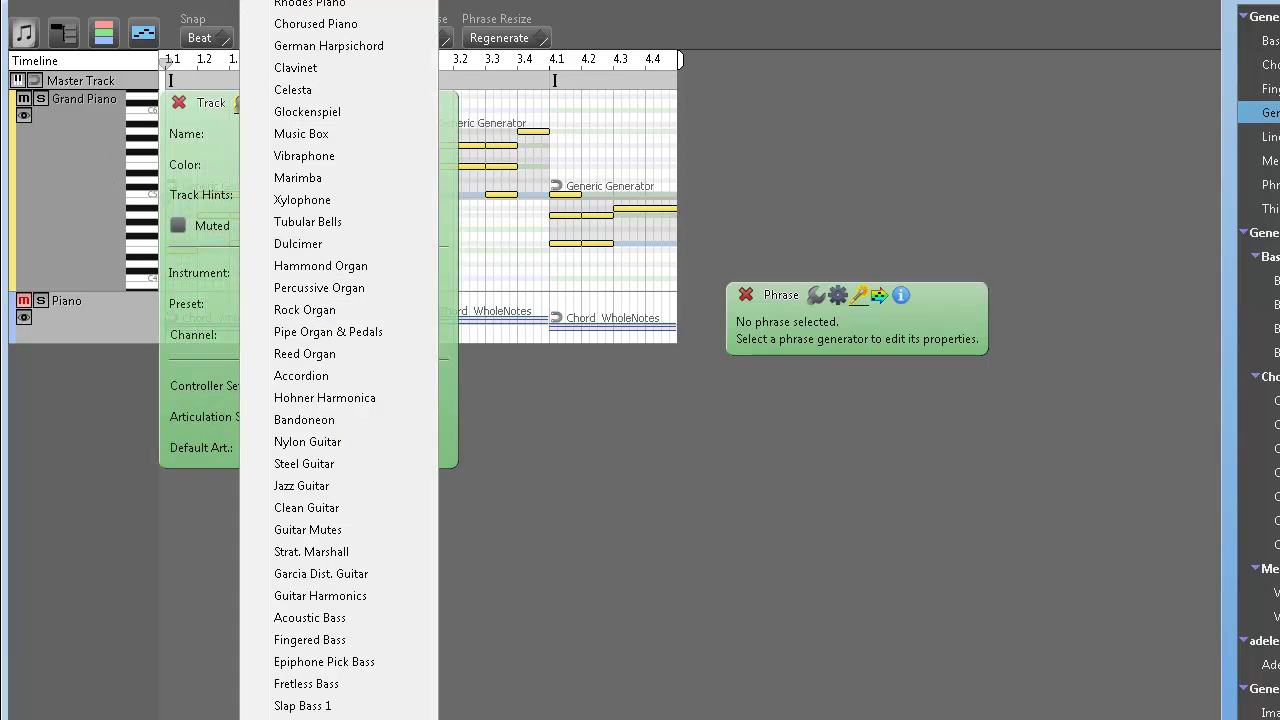
click(310, 4)
click(178, 102)
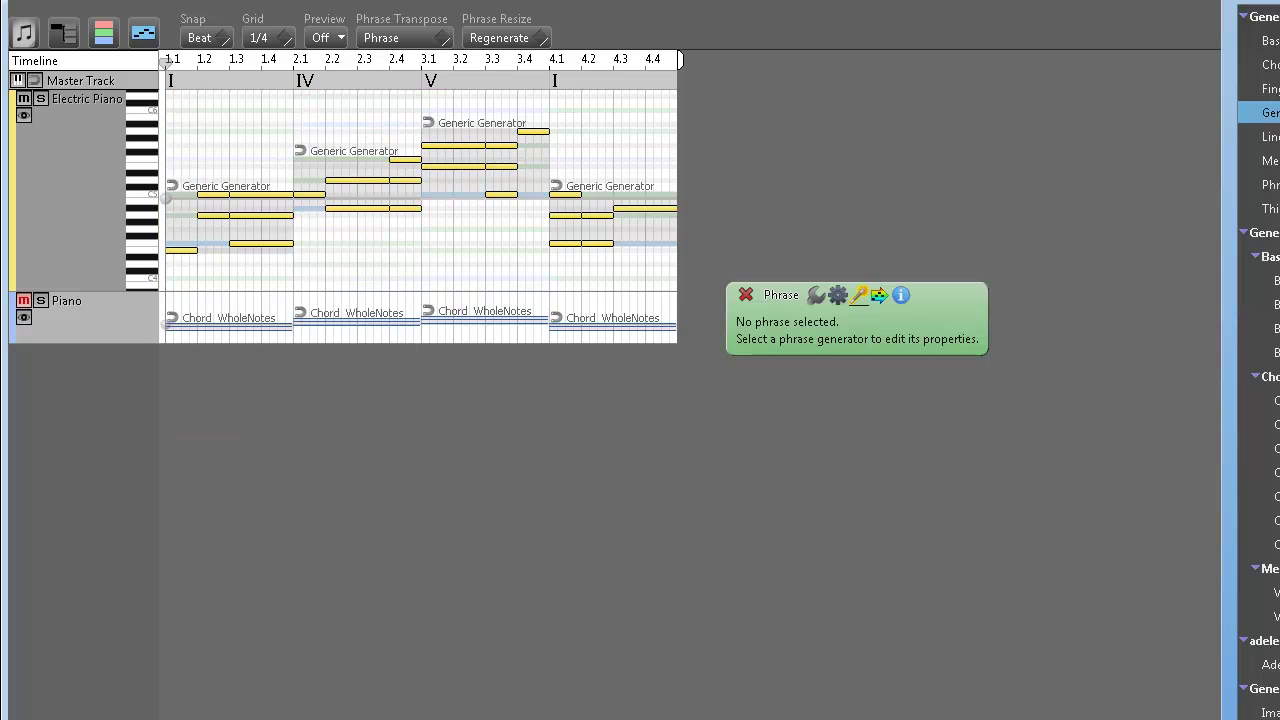
Step: Change the top track's preset to Rhodes Piano, play it, and select the first Generic Generator phrase
click(96, 130)
click(318, 300)
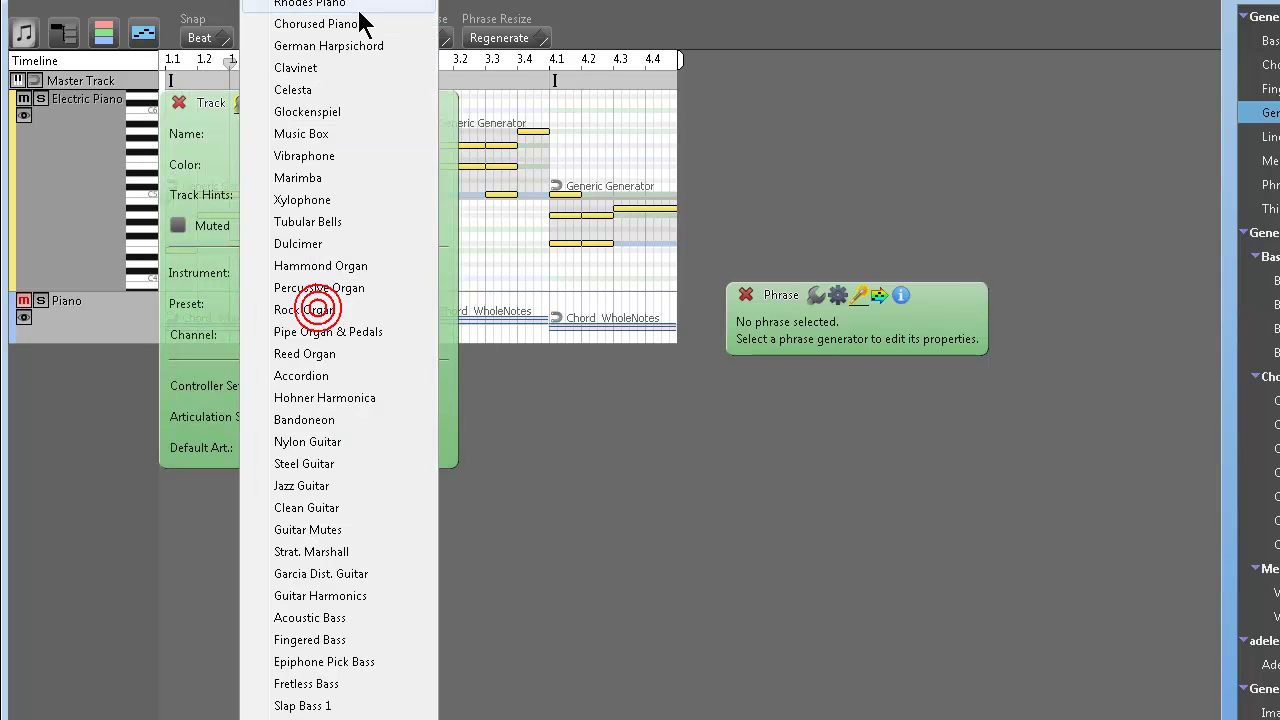
click(177, 108)
click(177, 103)
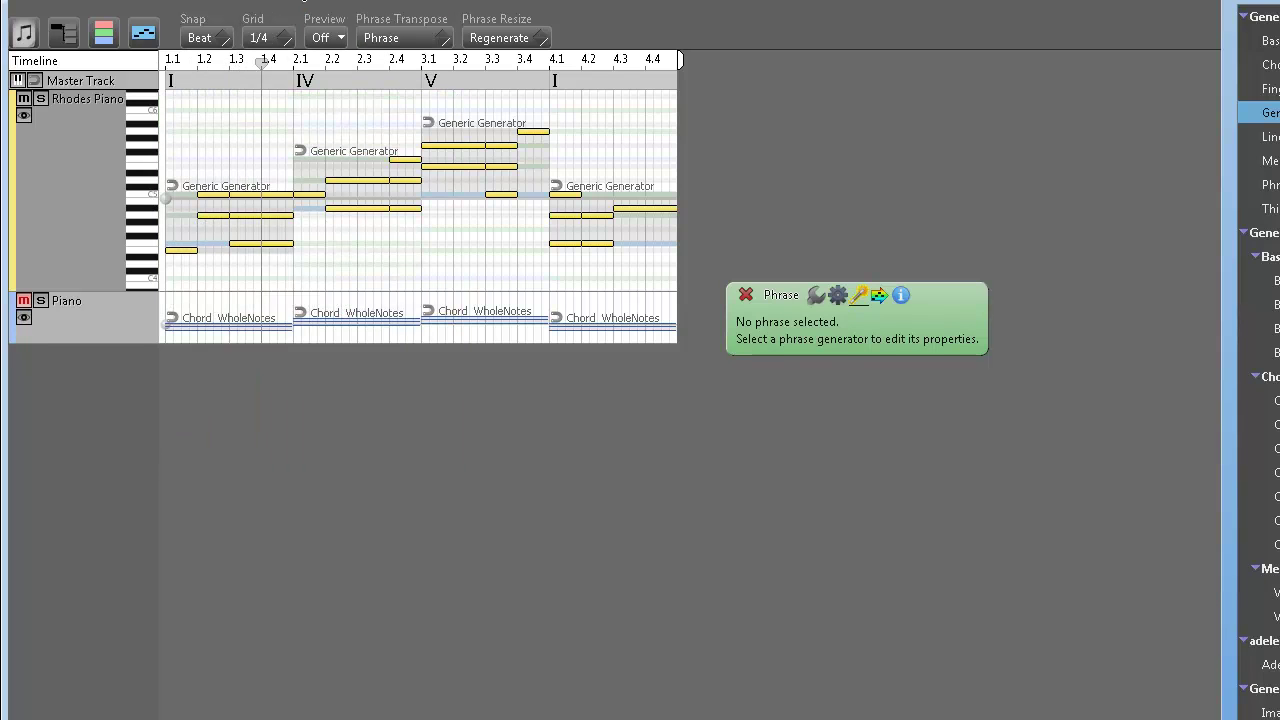
key(space)
click(227, 240)
Step: Keep Probabilistic Rhythm, set the interval to Quarter Beat, and preview the phrase
drag(935, 257, 935, 103)
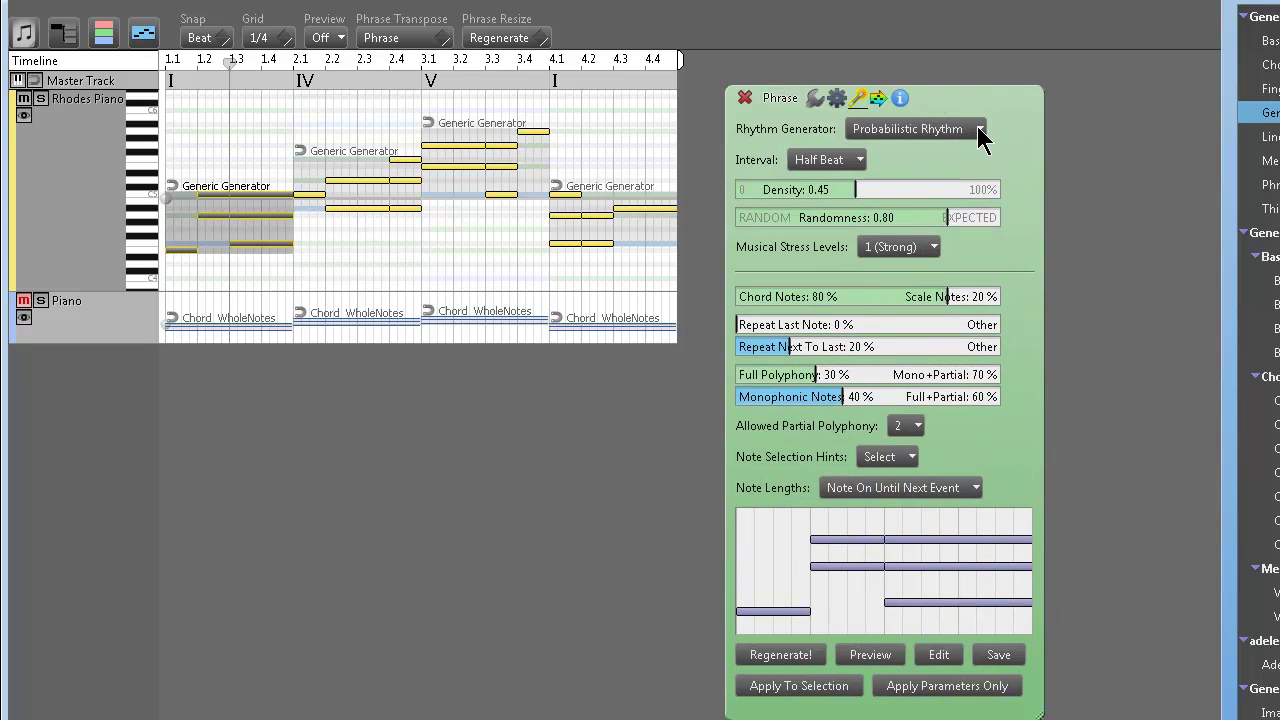
click(980, 140)
click(981, 104)
click(847, 162)
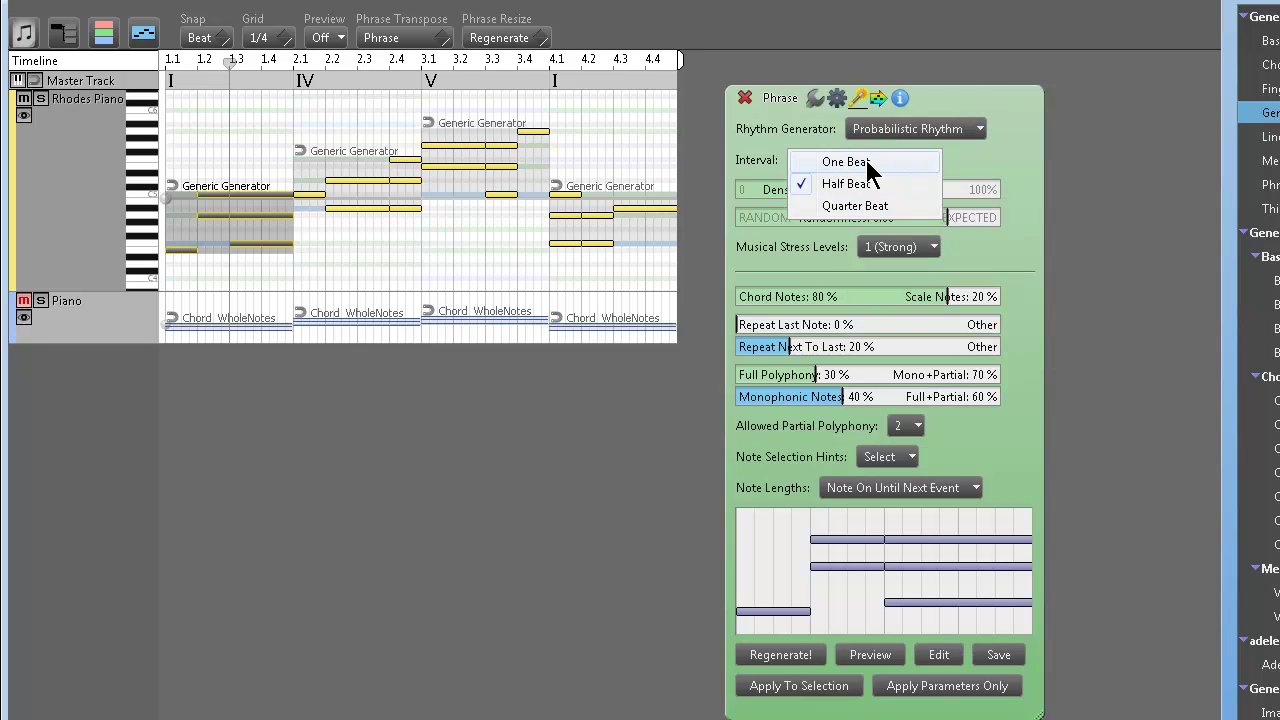
click(890, 206)
click(858, 660)
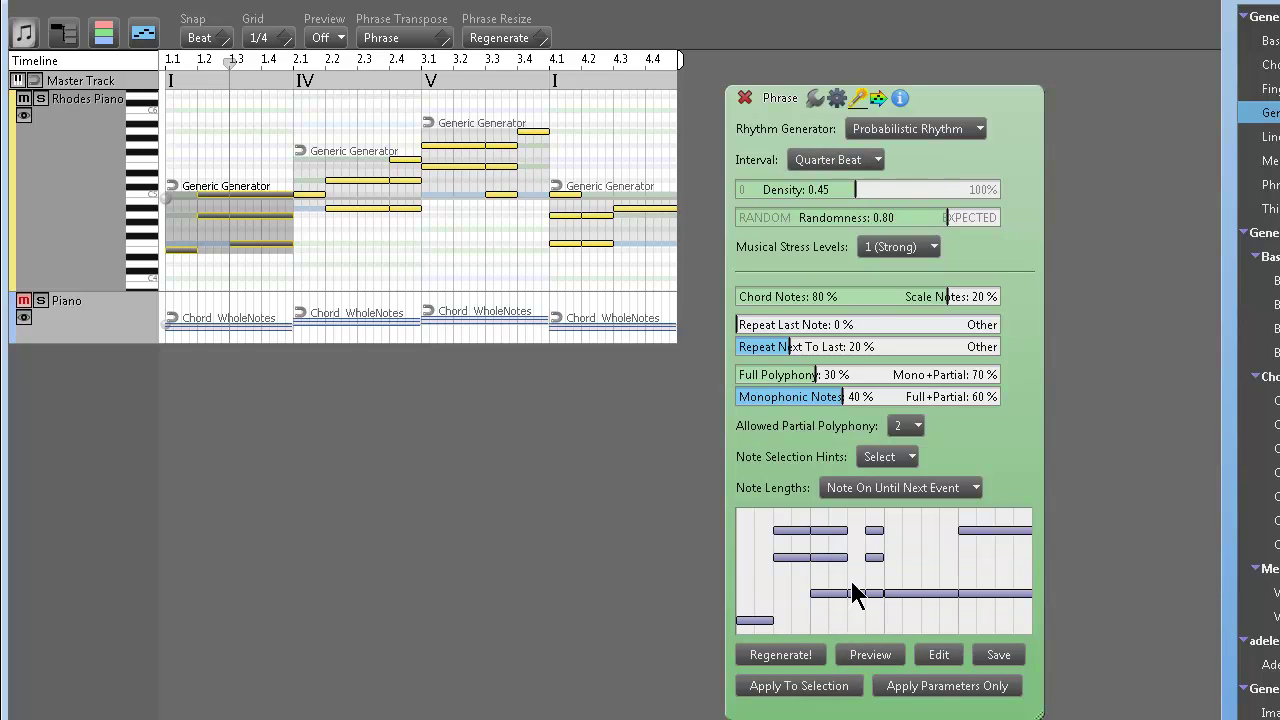
Step: Set randomness to 0.54 and drop the density low for a sparse rhythm
drag(855, 220, 797, 228)
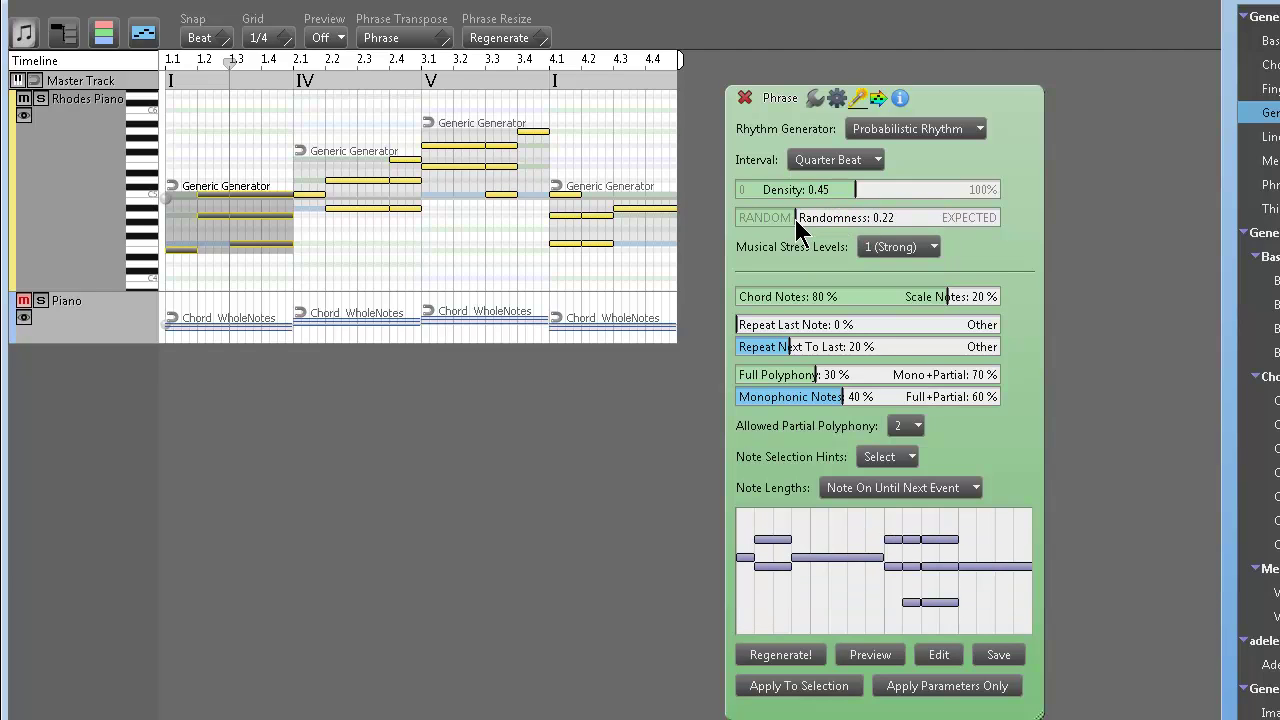
click(868, 659)
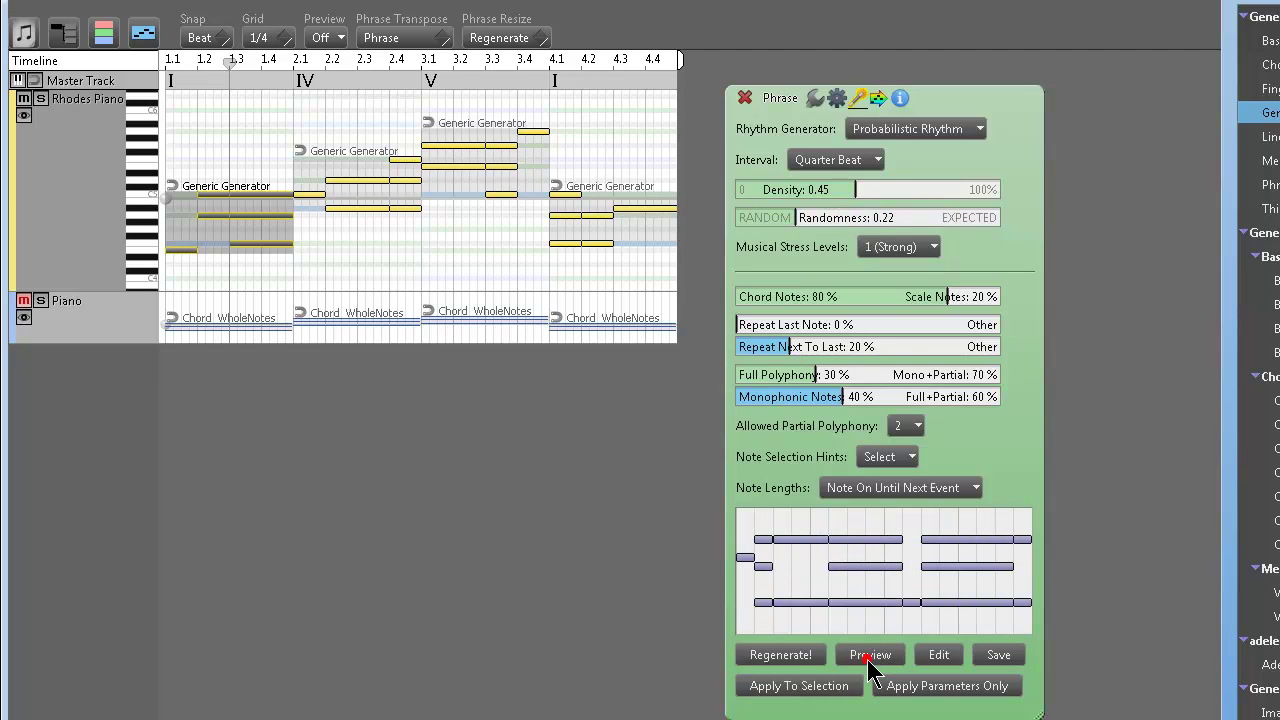
click(835, 222)
drag(831, 192, 1003, 192)
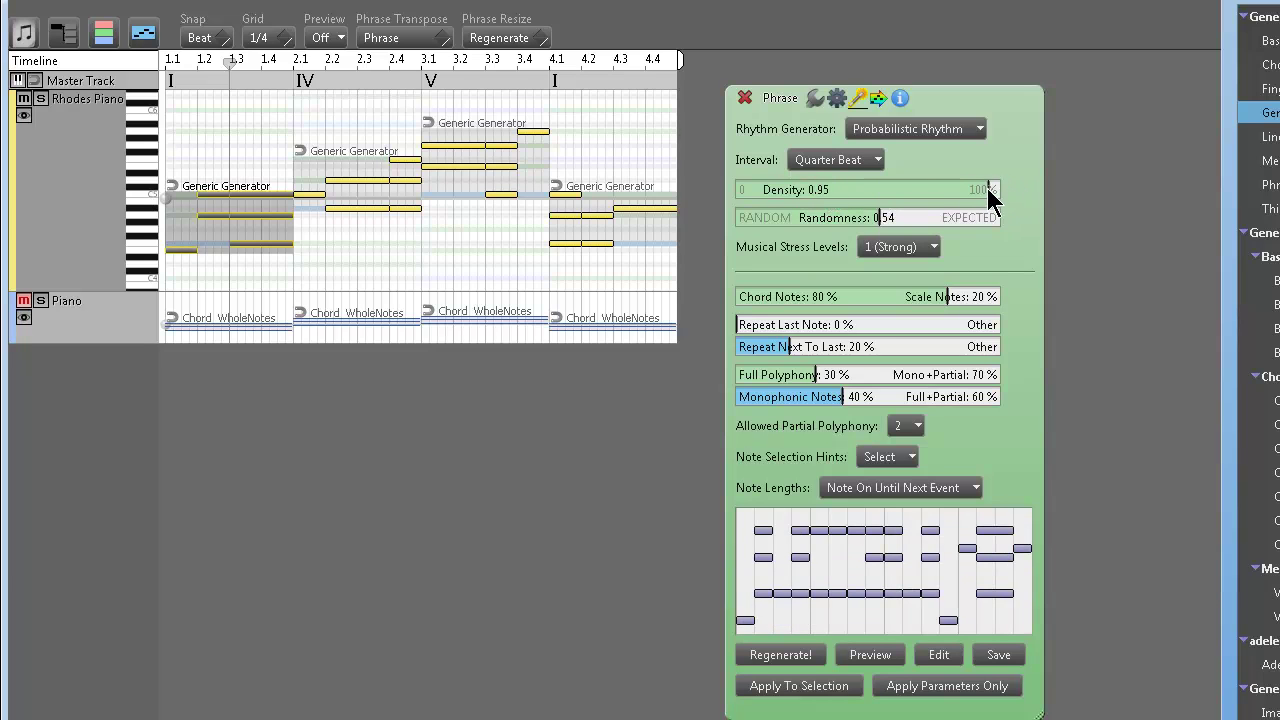
drag(983, 197, 824, 185)
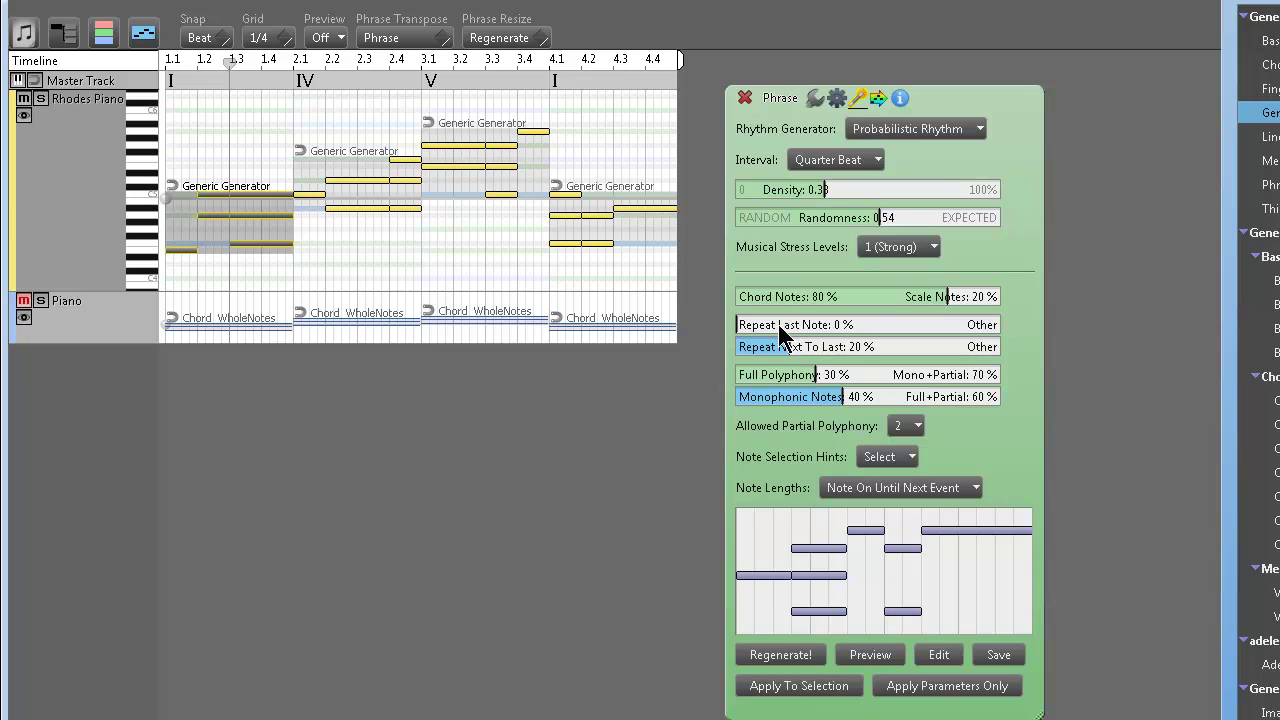
Step: Raise Repeat Last Note, then tune the Monophonic and Full Polyphony note sliders
drag(779, 325, 935, 380)
drag(775, 400, 966, 400)
drag(780, 386, 986, 396)
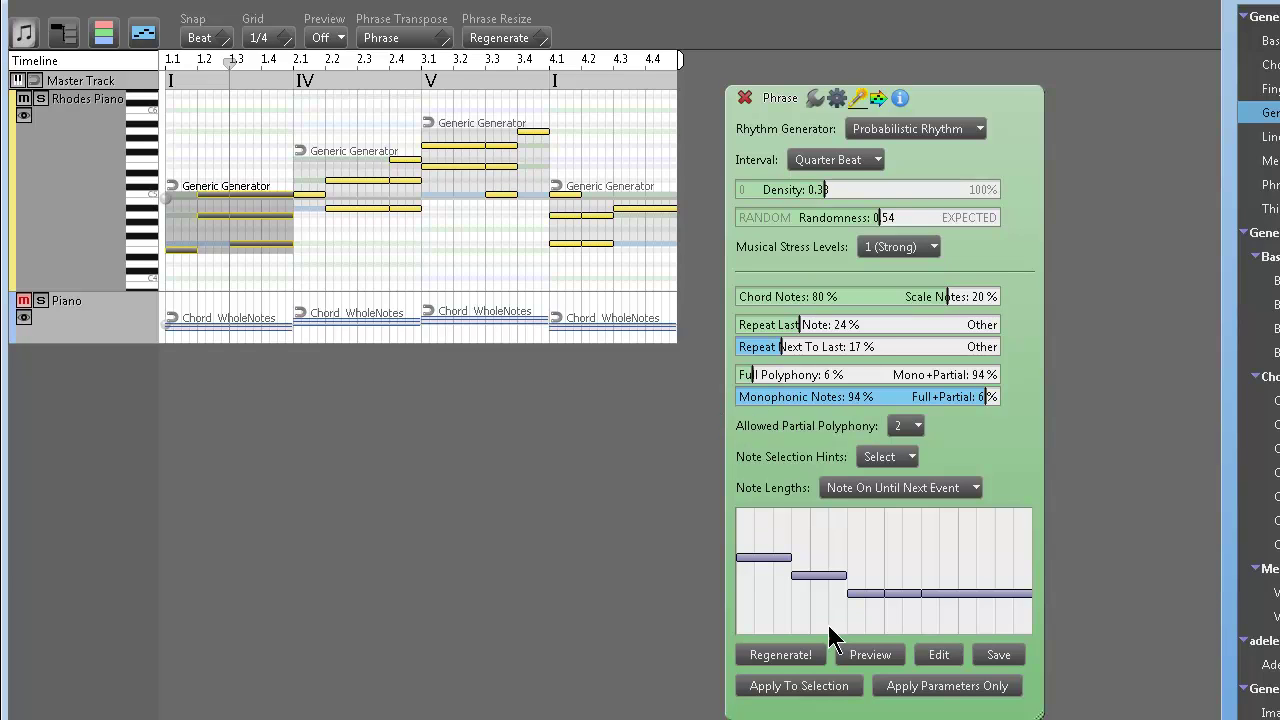
drag(757, 374, 1005, 366)
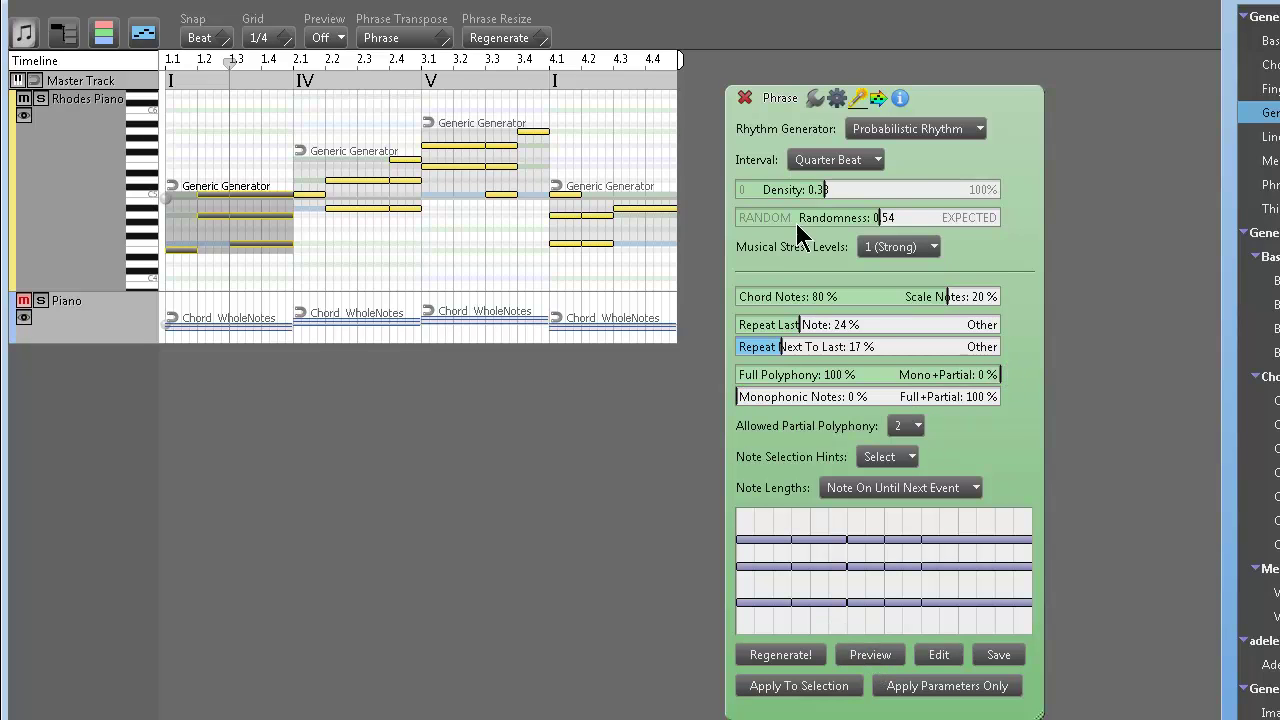
Step: Switch to Schillinger's Interference with Duration1 10, Duration3 10 and Phase3 10
click(946, 124)
click(960, 17)
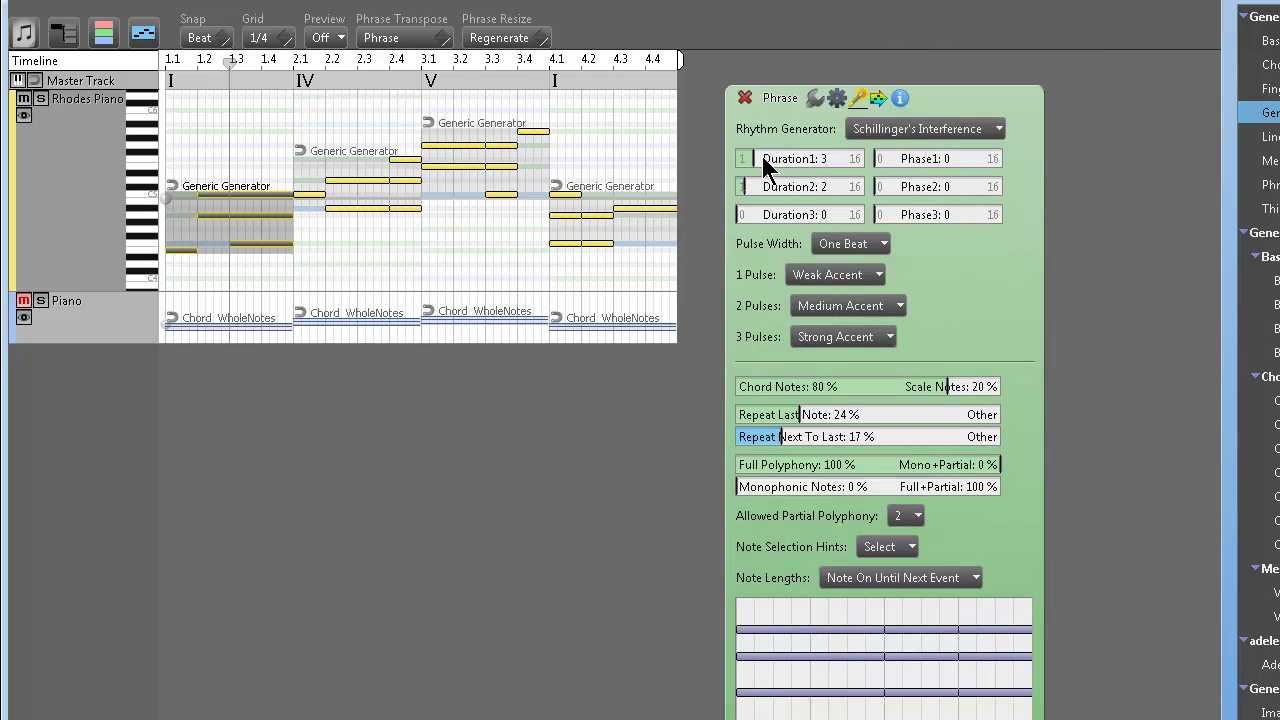
drag(762, 158, 821, 158)
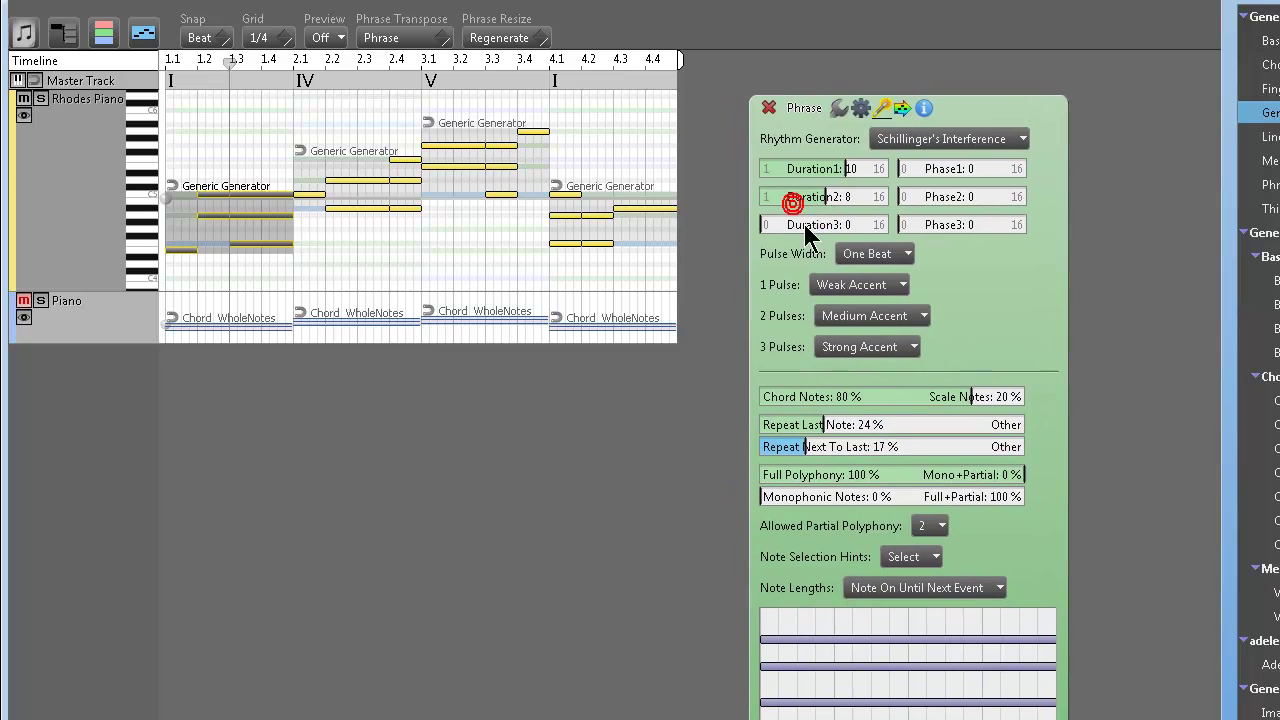
drag(805, 224, 848, 224)
drag(960, 224, 985, 224)
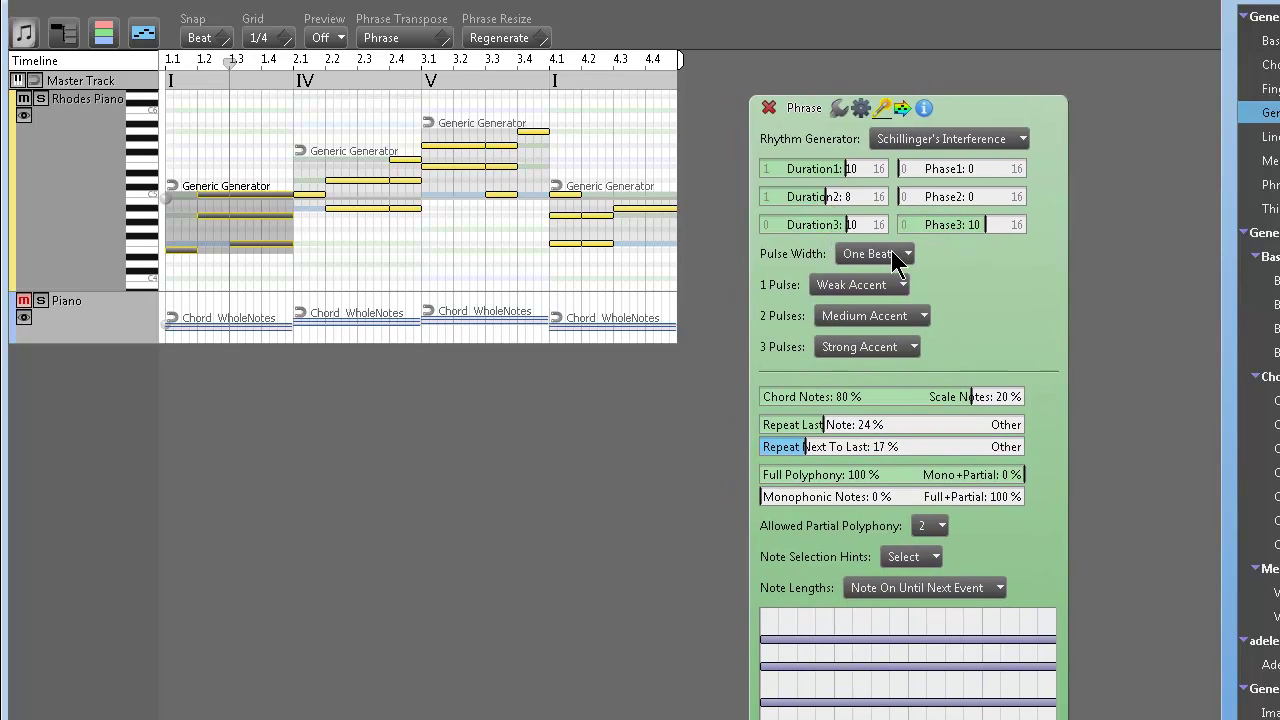
Step: Set Phase1 to 8, Phase2 to 10, and the pulse width to Quarter Beat
click(906, 254)
click(895, 274)
click(966, 170)
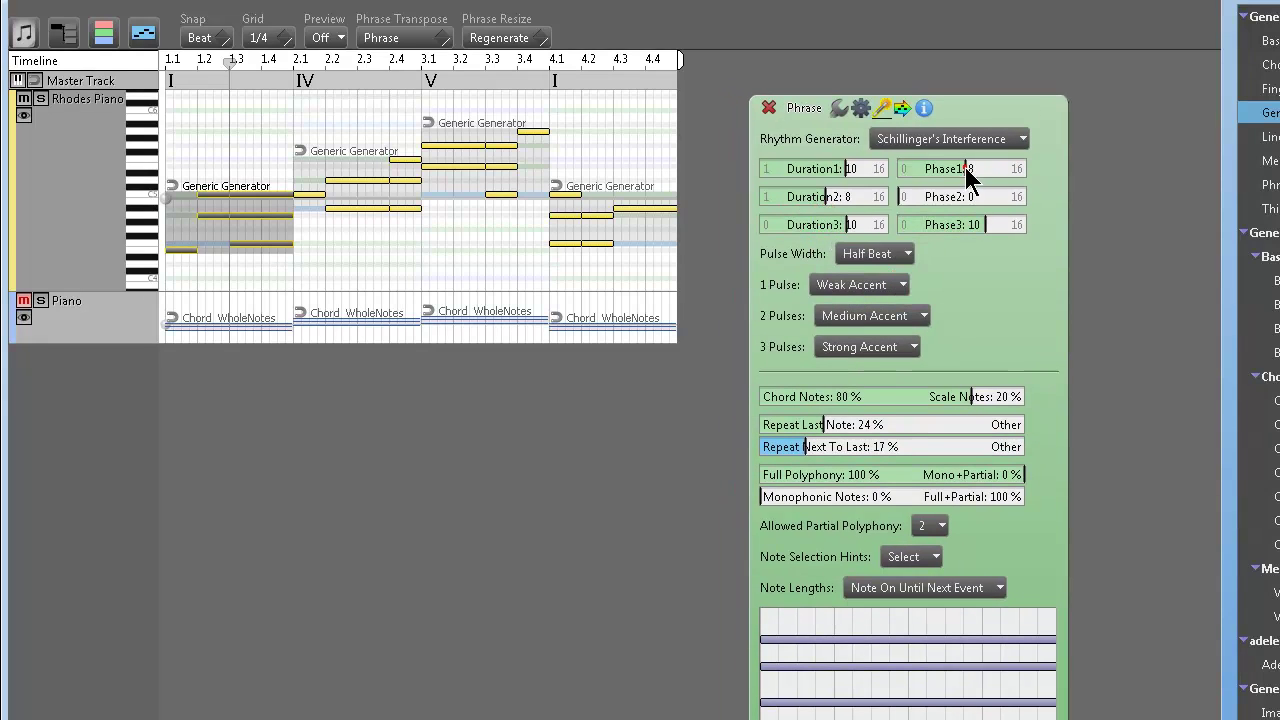
drag(964, 197, 979, 200)
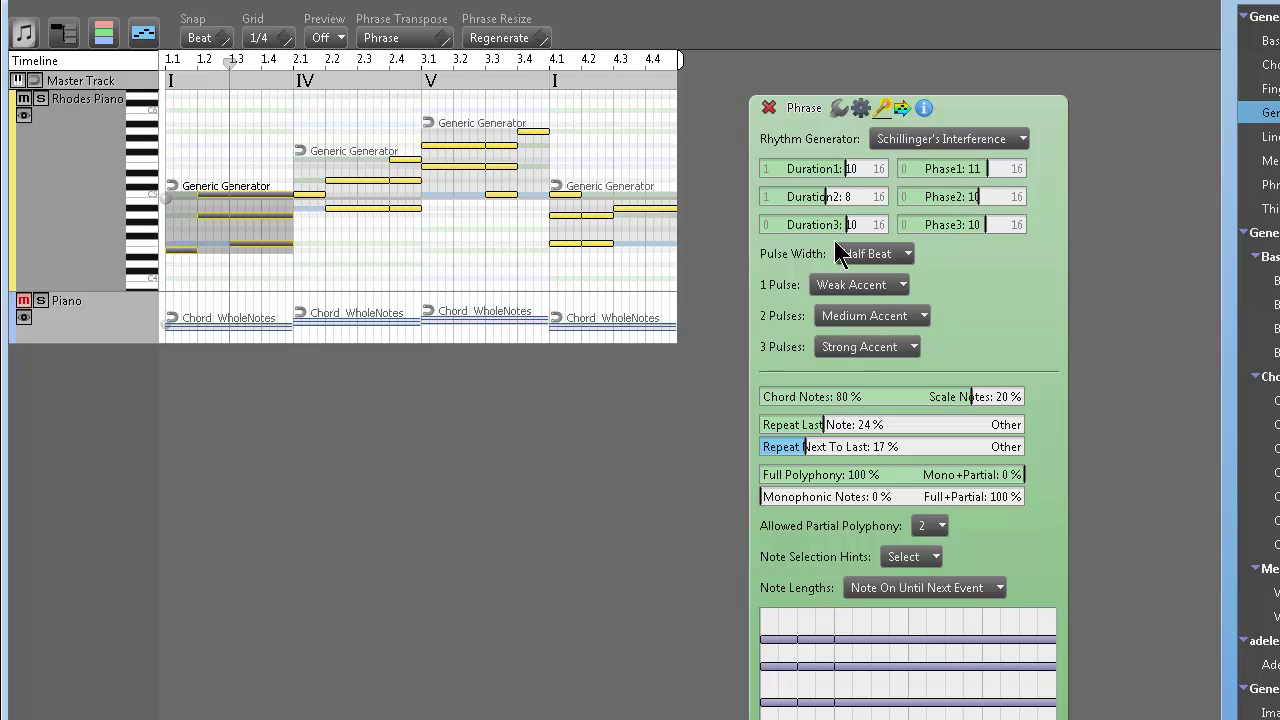
click(872, 253)
click(890, 275)
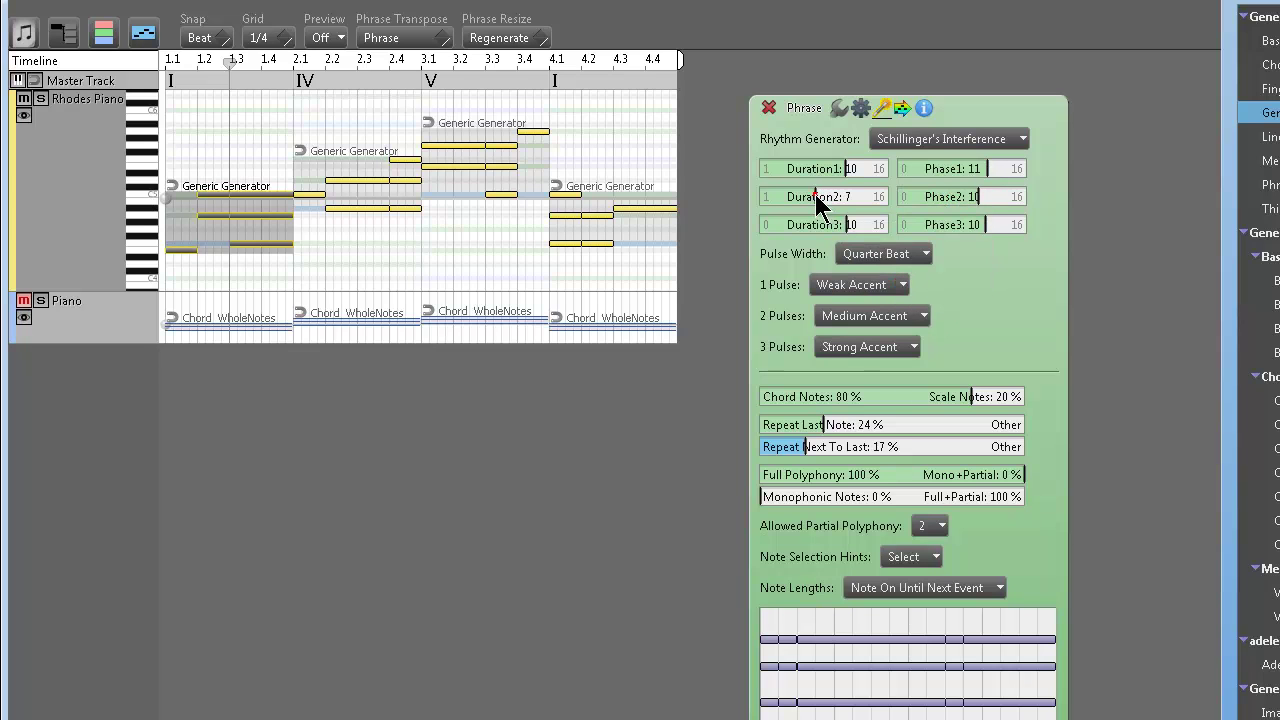
Step: Lower Duration2 to 4 and Phase1 to 1, retune durations, and set notes 40% chord, 60% scale
drag(813, 200, 777, 226)
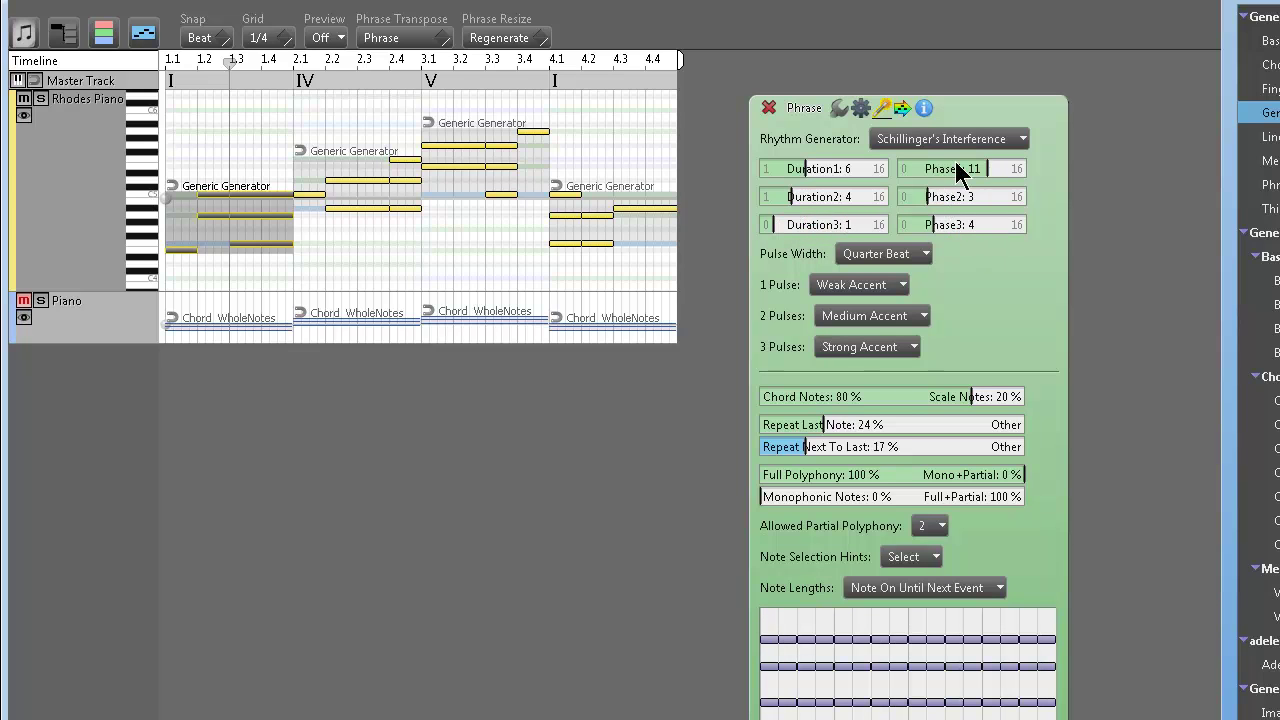
drag(995, 170, 915, 170)
click(821, 168)
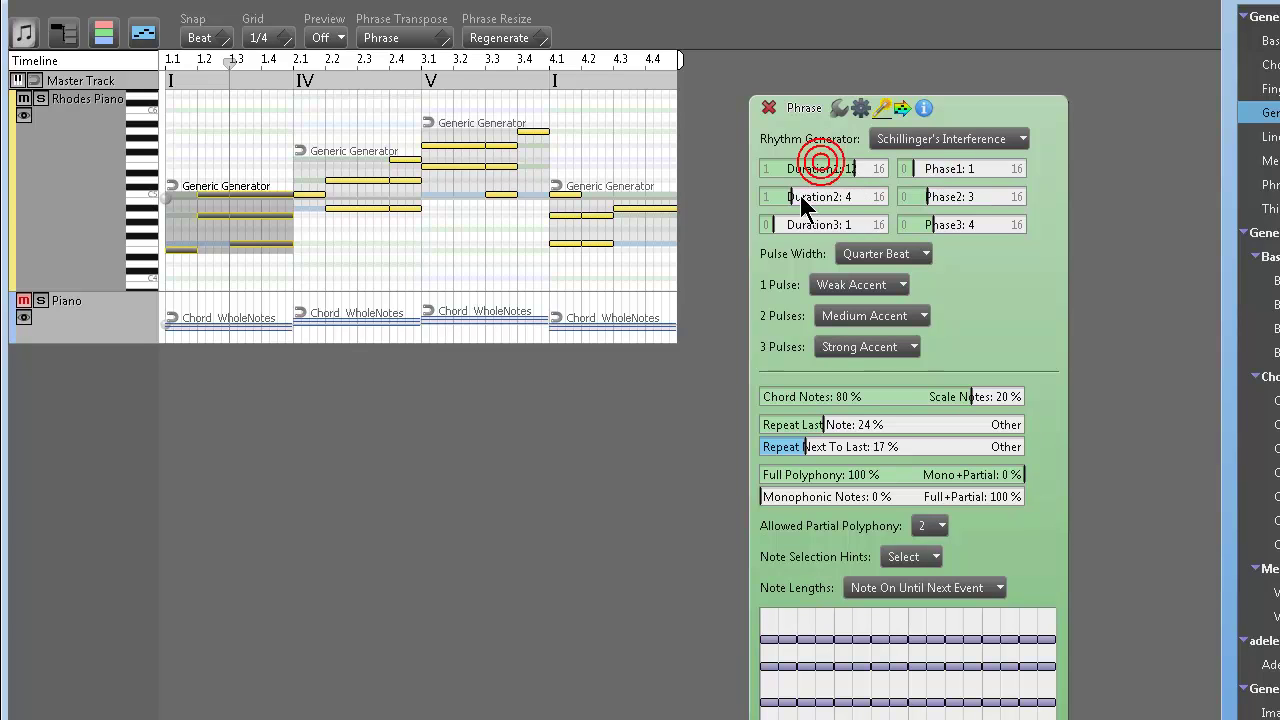
drag(806, 227, 840, 232)
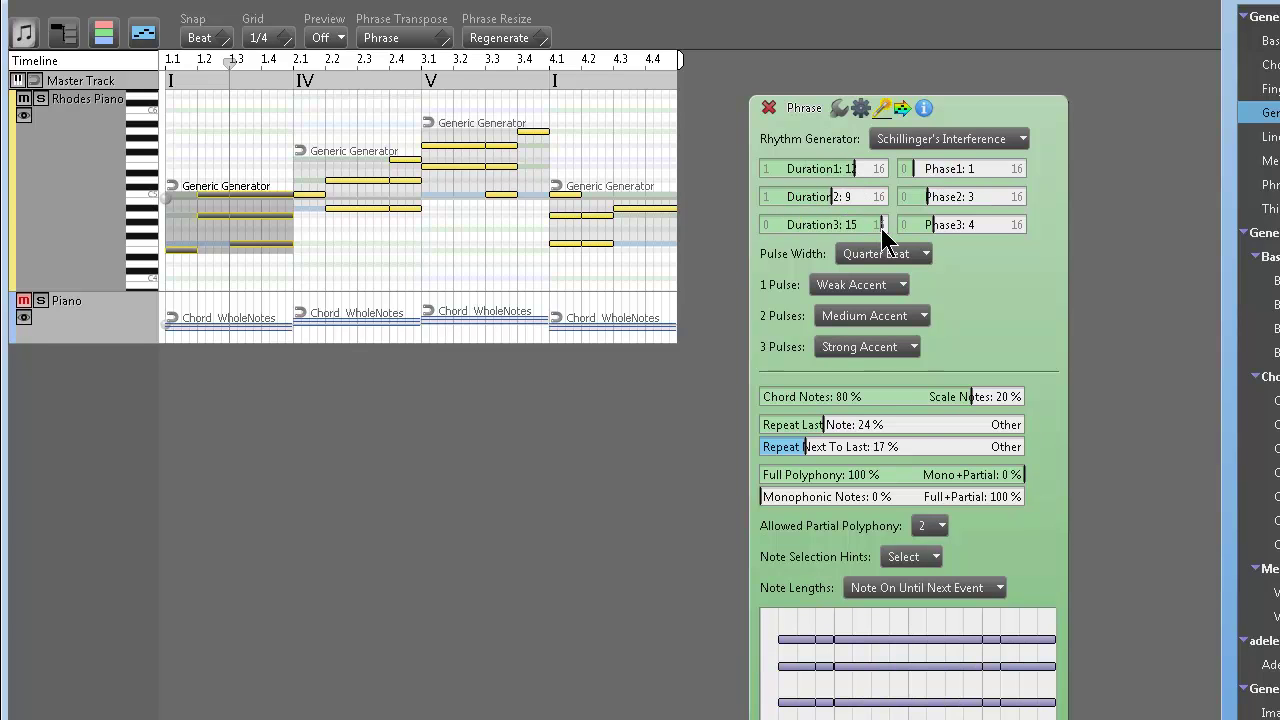
click(857, 403)
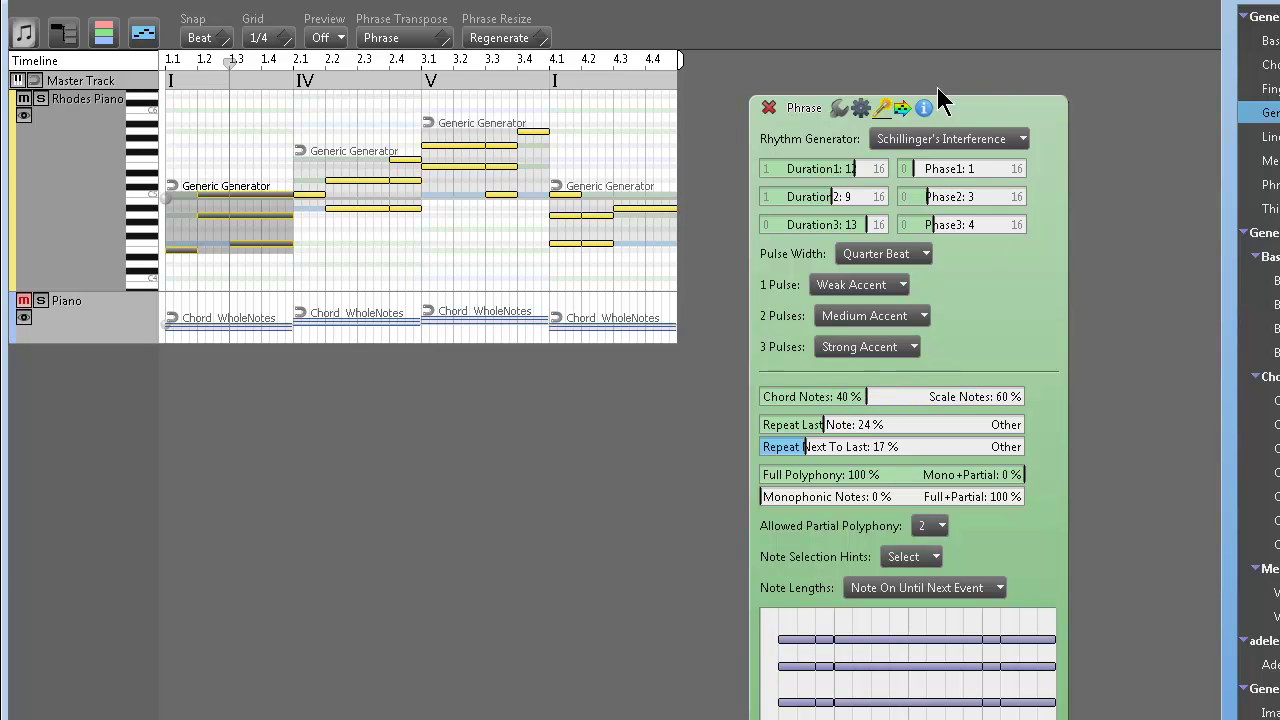
Step: Switch the rhythm generator to Subdivision with 11 subdivisions
click(1006, 139)
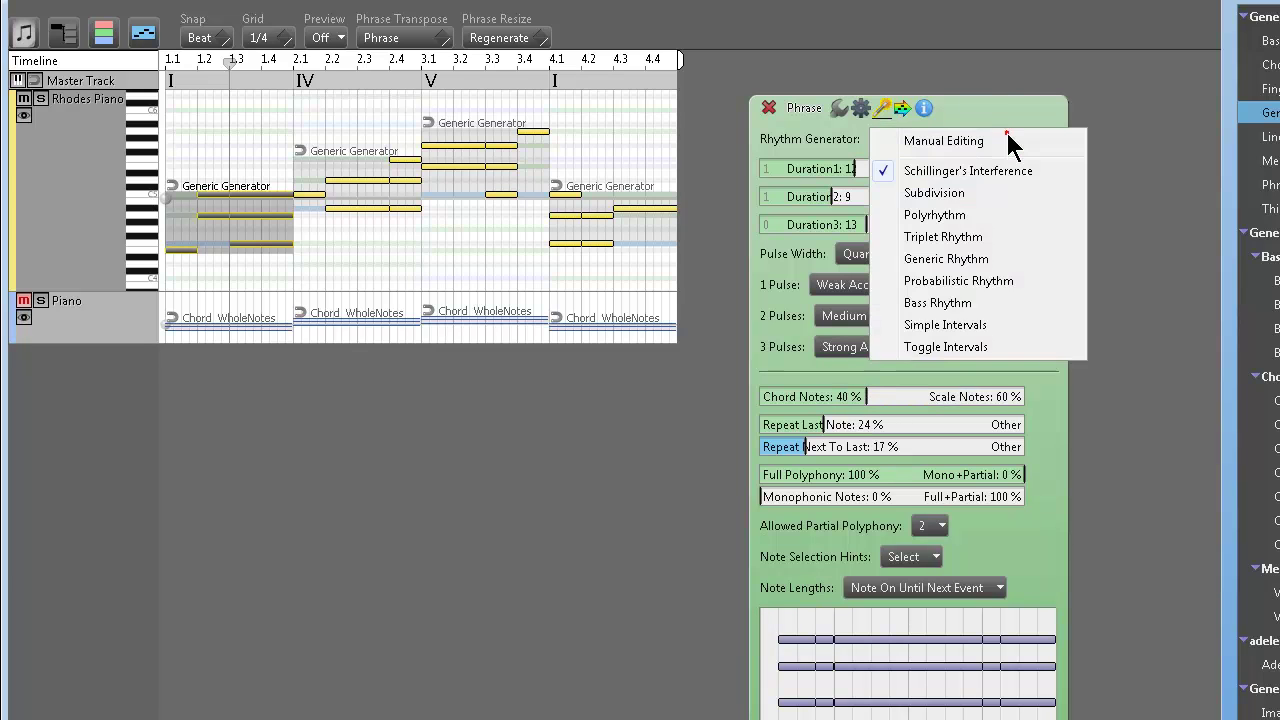
click(975, 194)
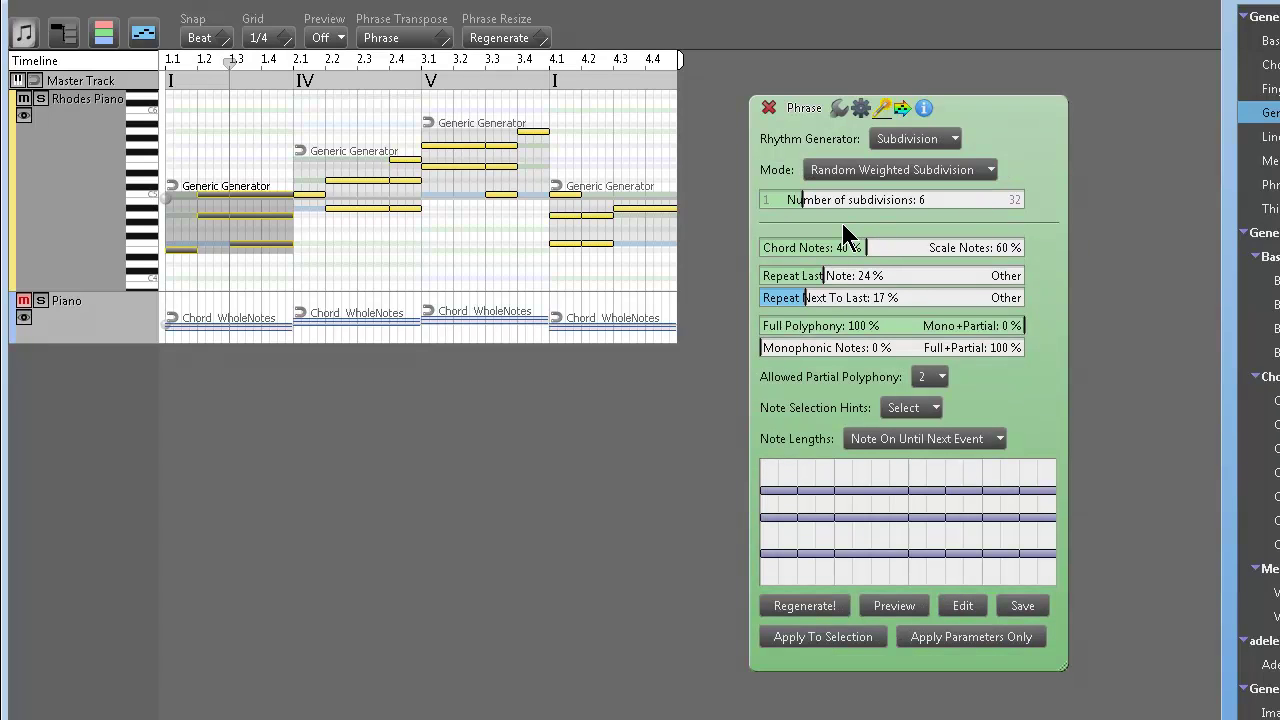
drag(820, 222, 908, 208)
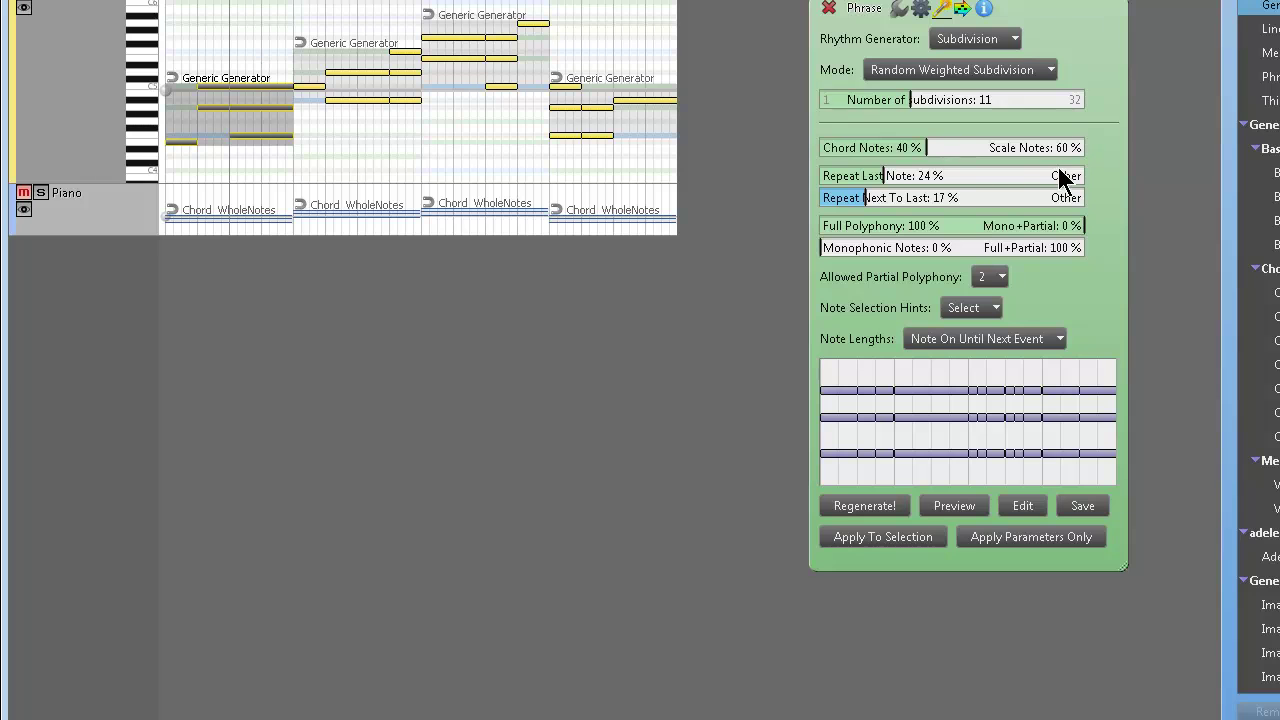
Step: Raise subdivisions to 15, use Random Subdivision mode, and set Repeat Last Note to 52%
drag(1064, 28, 956, 2)
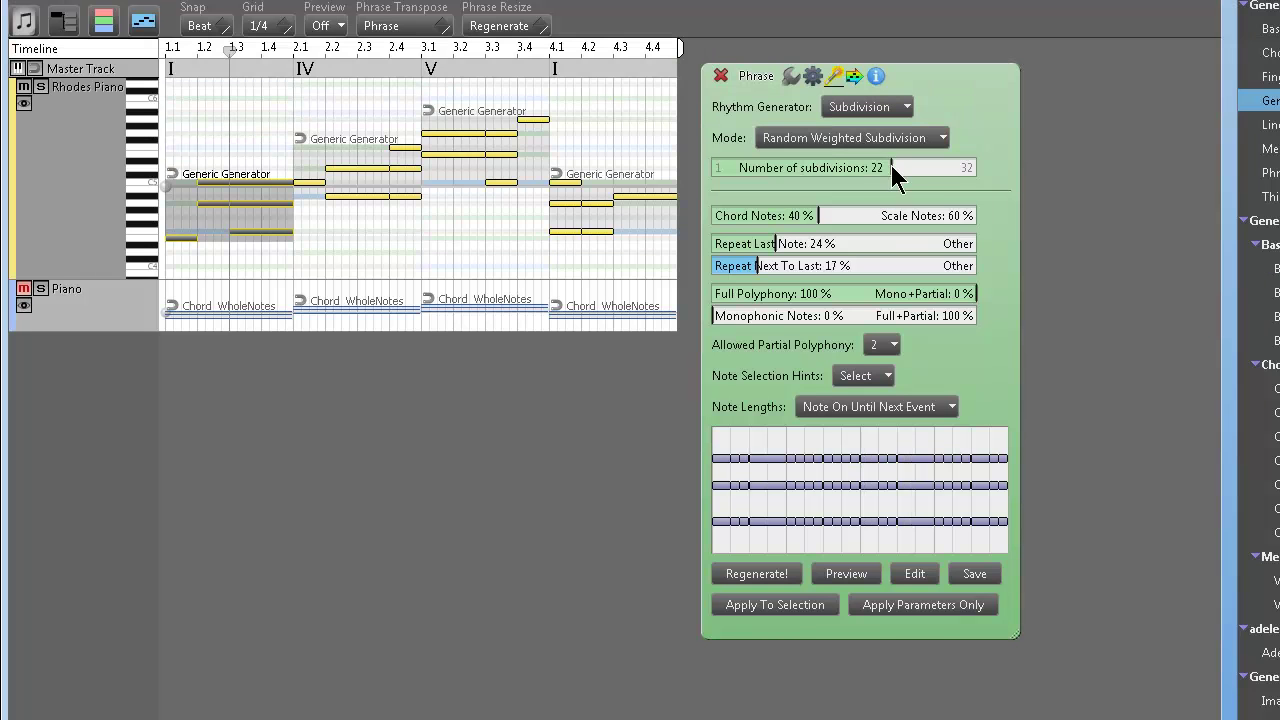
drag(894, 75, 840, 156)
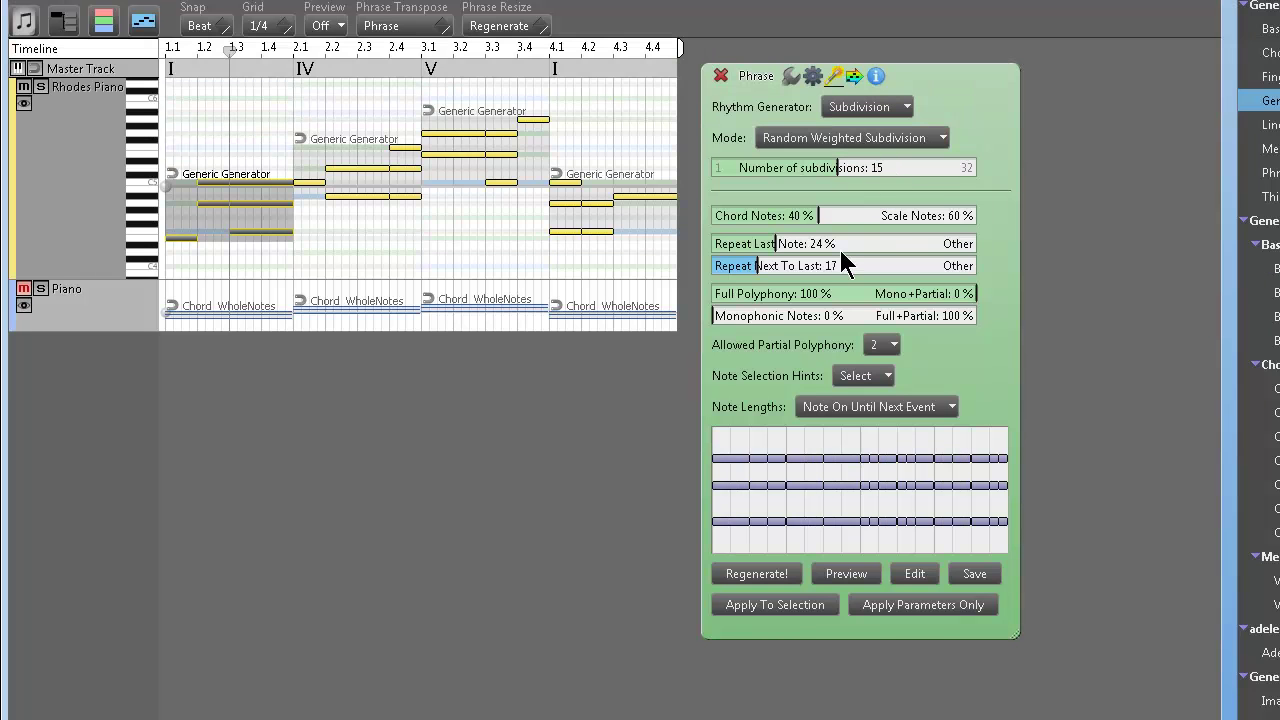
click(878, 140)
click(877, 164)
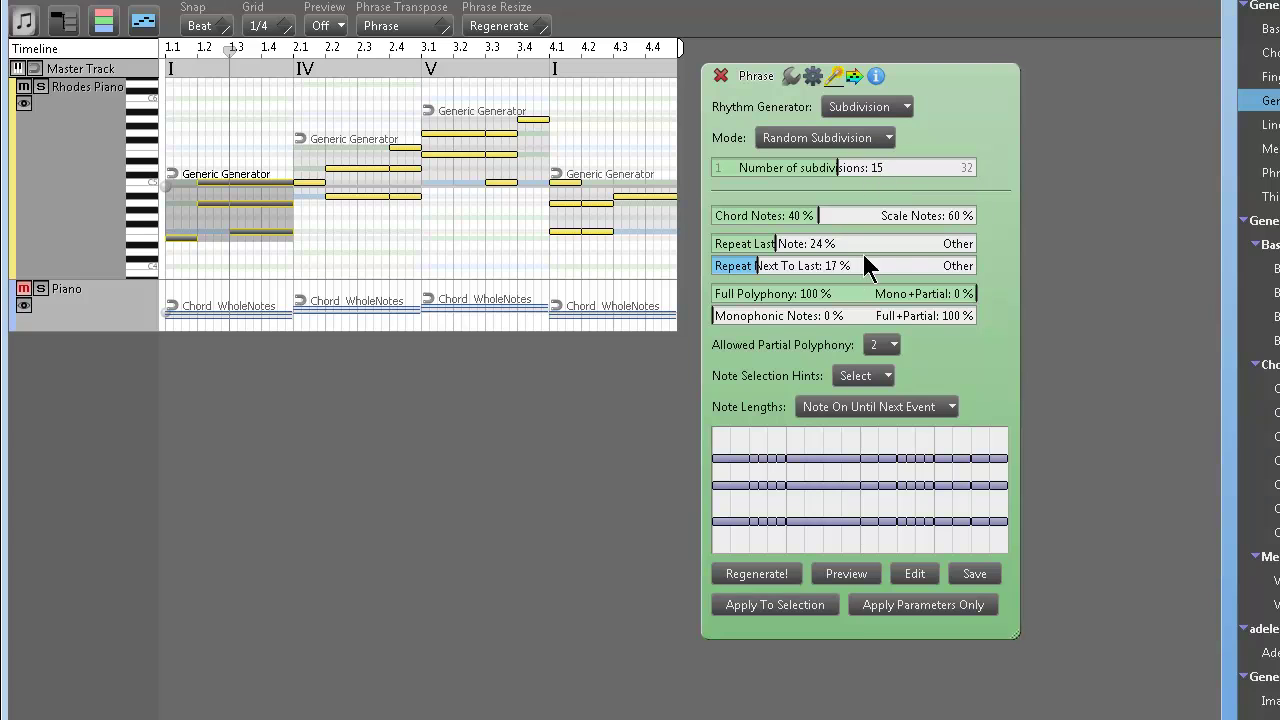
drag(803, 245, 851, 245)
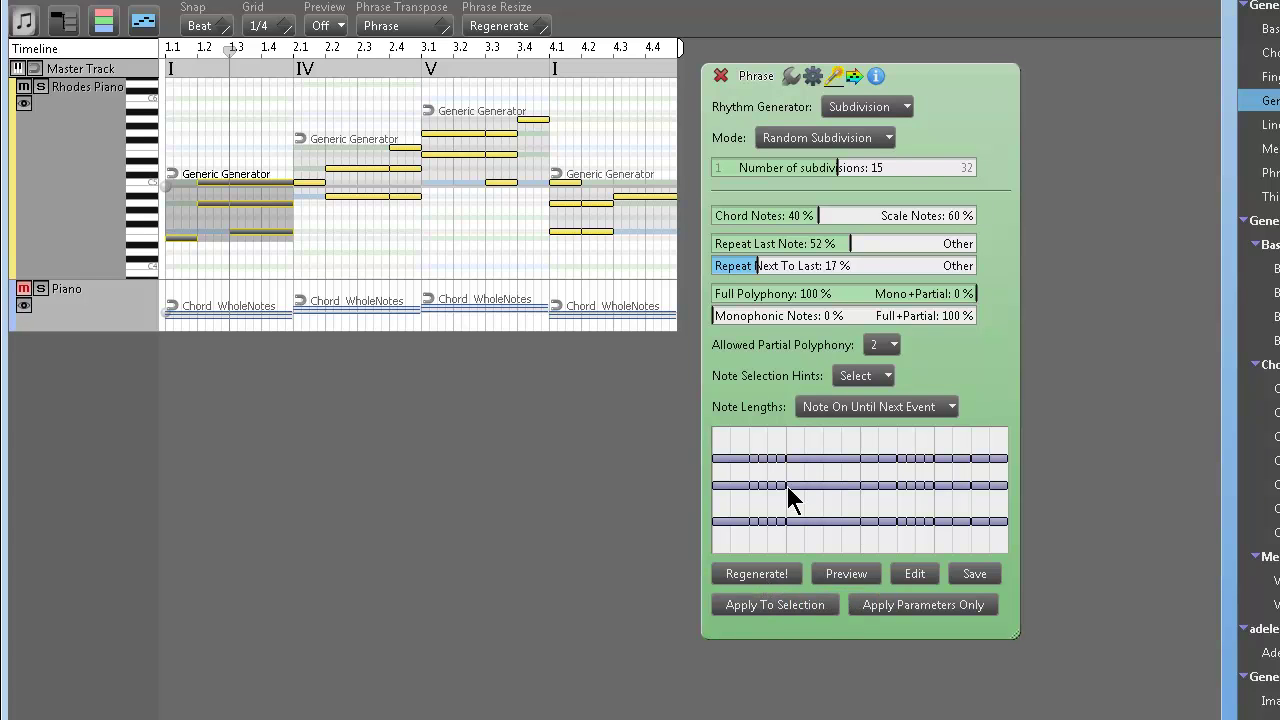
click(901, 107)
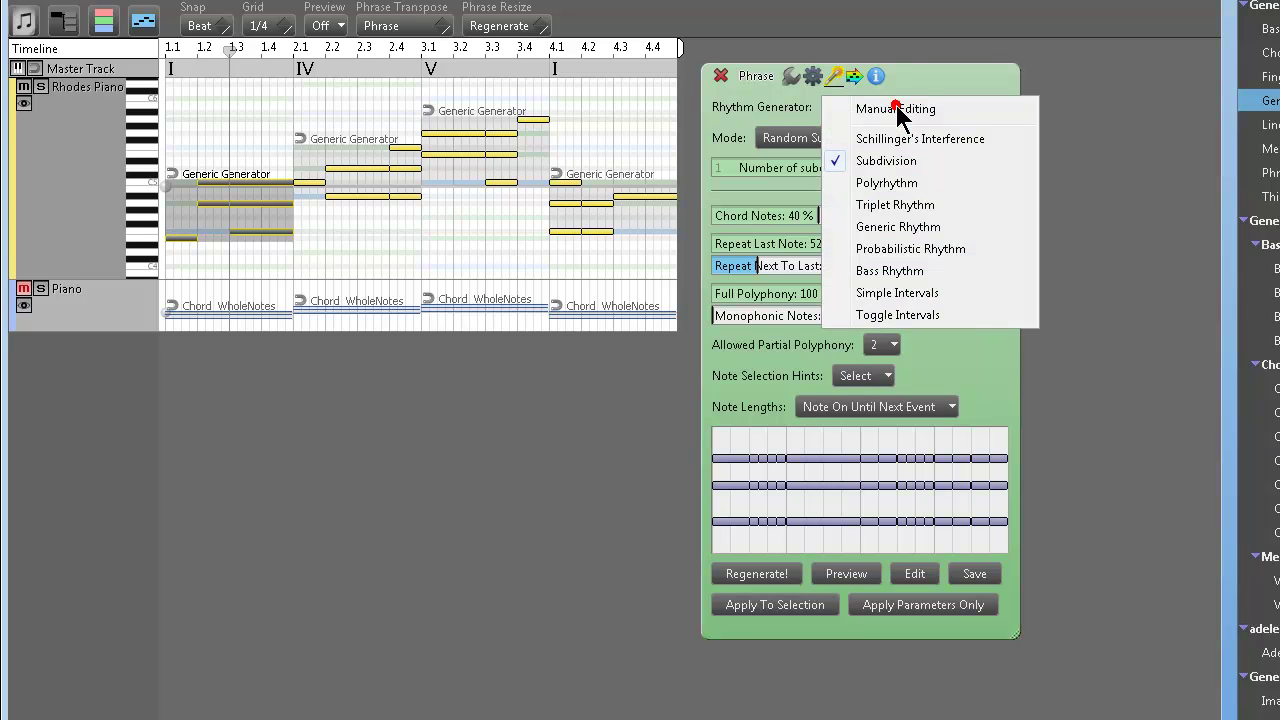
click(954, 76)
click(1262, 28)
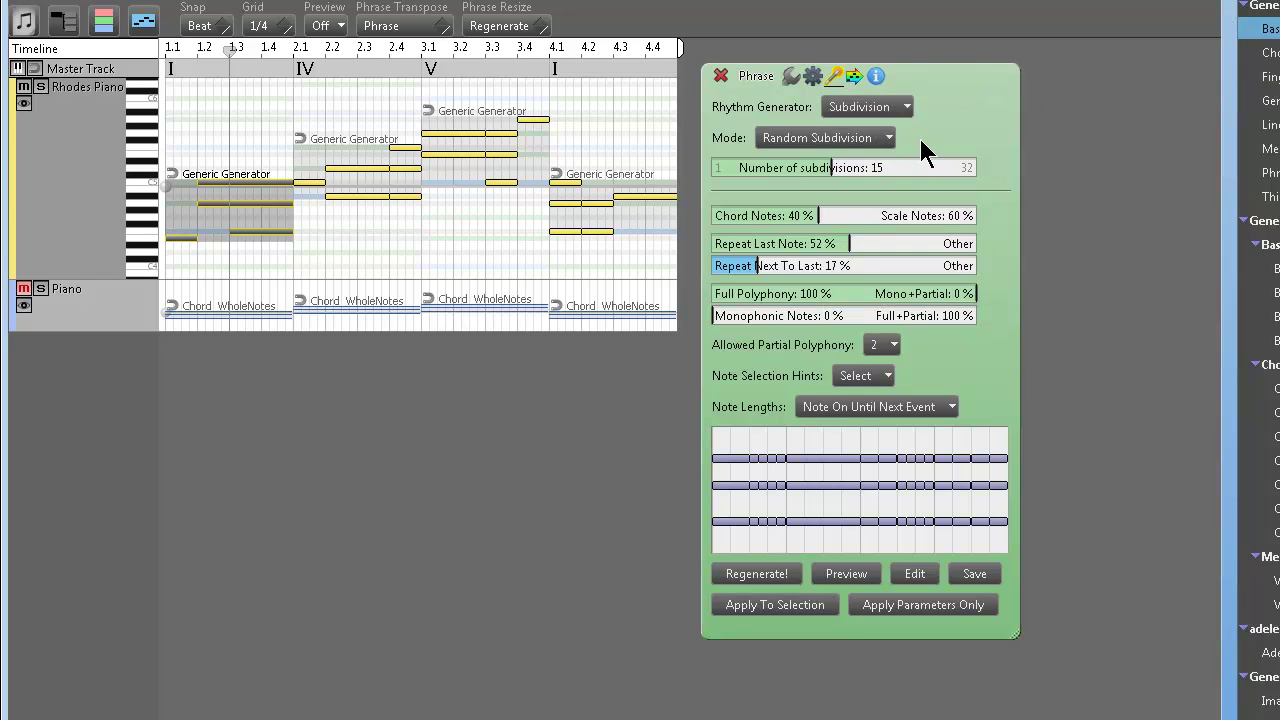
click(895, 108)
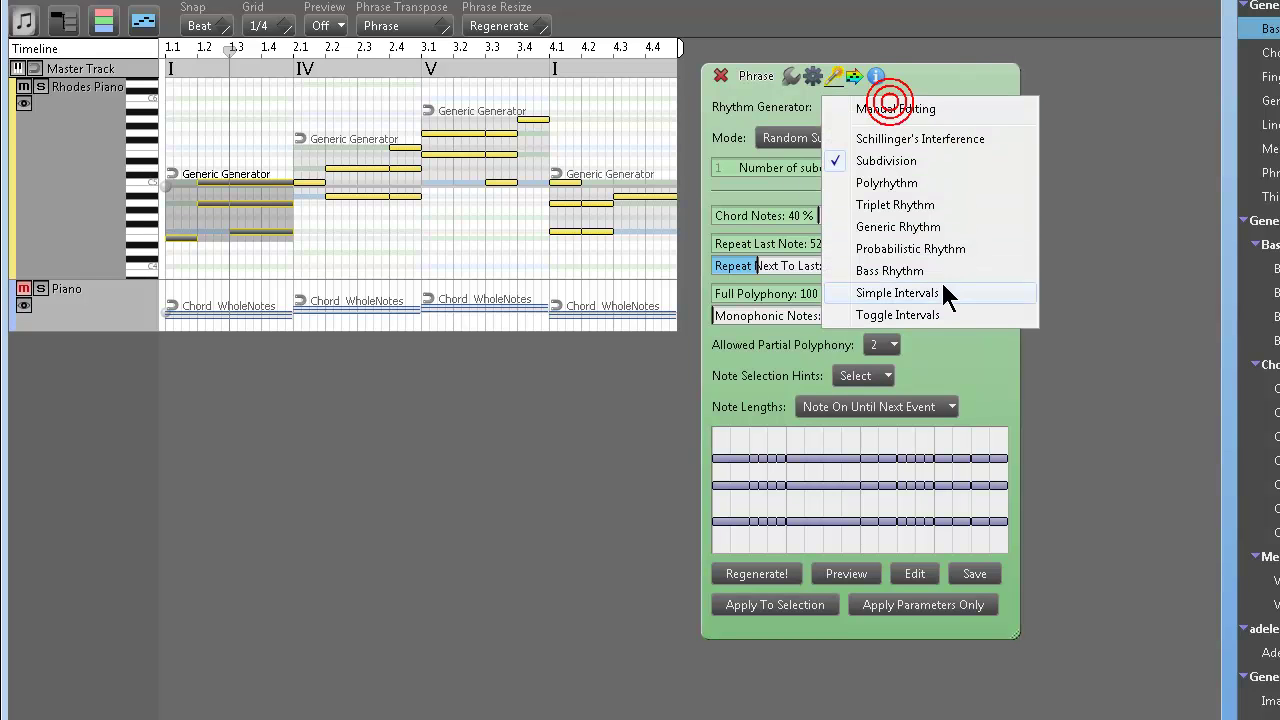
click(991, 83)
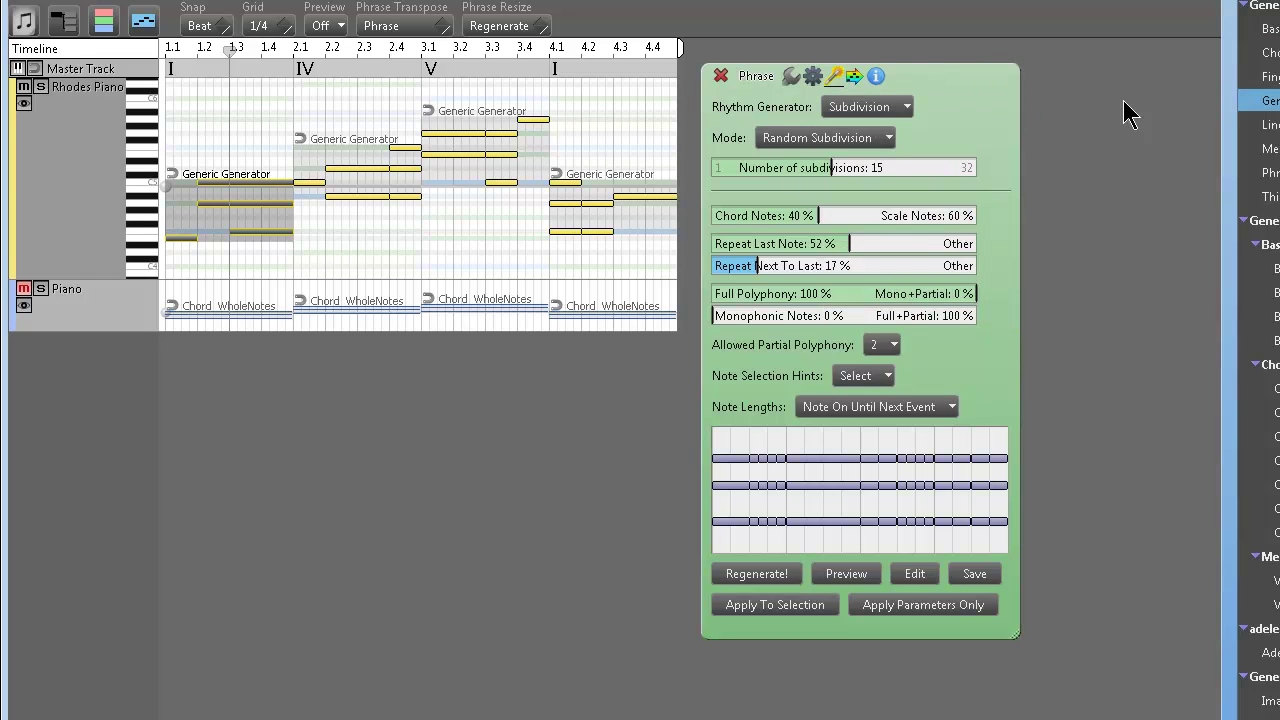
click(901, 104)
click(954, 81)
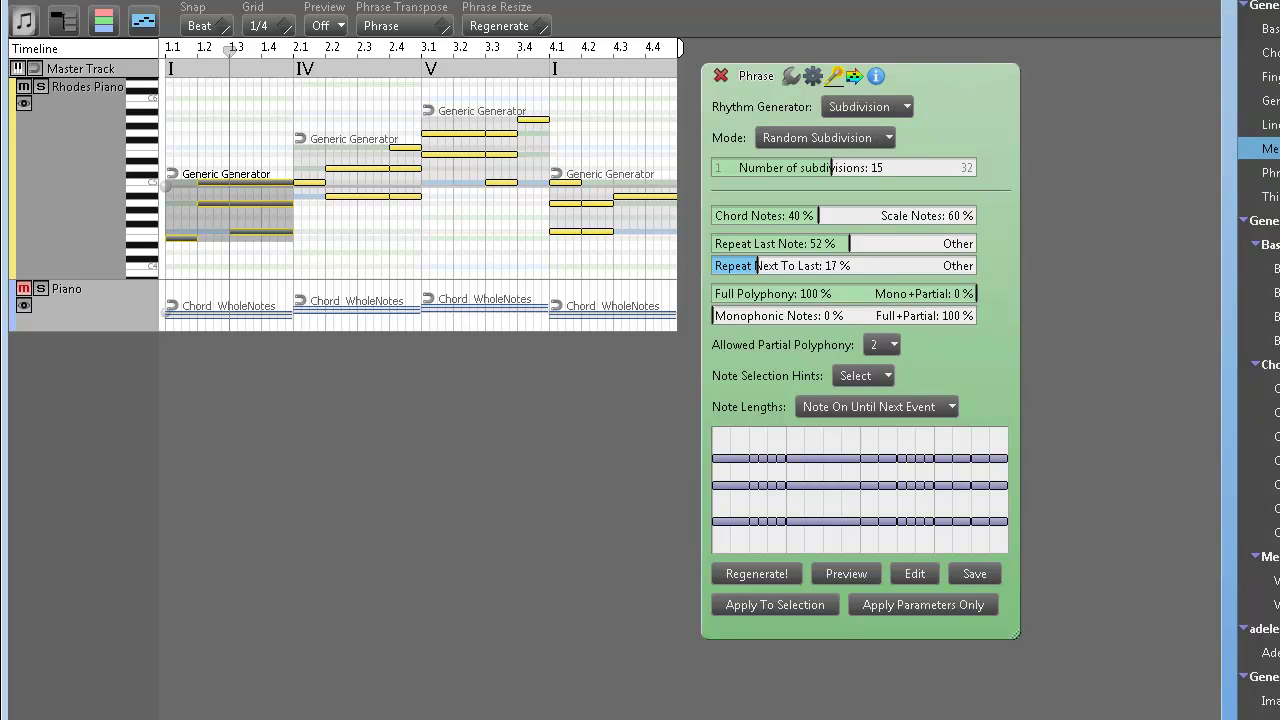
click(896, 107)
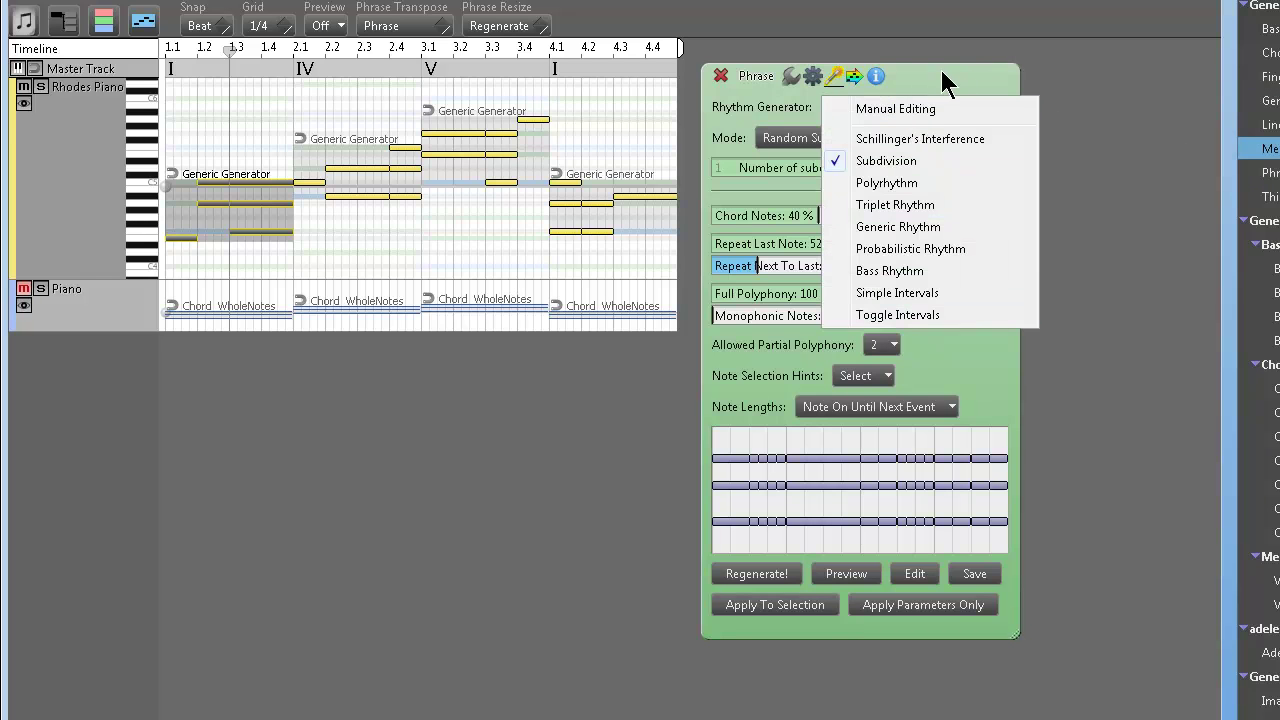
click(934, 76)
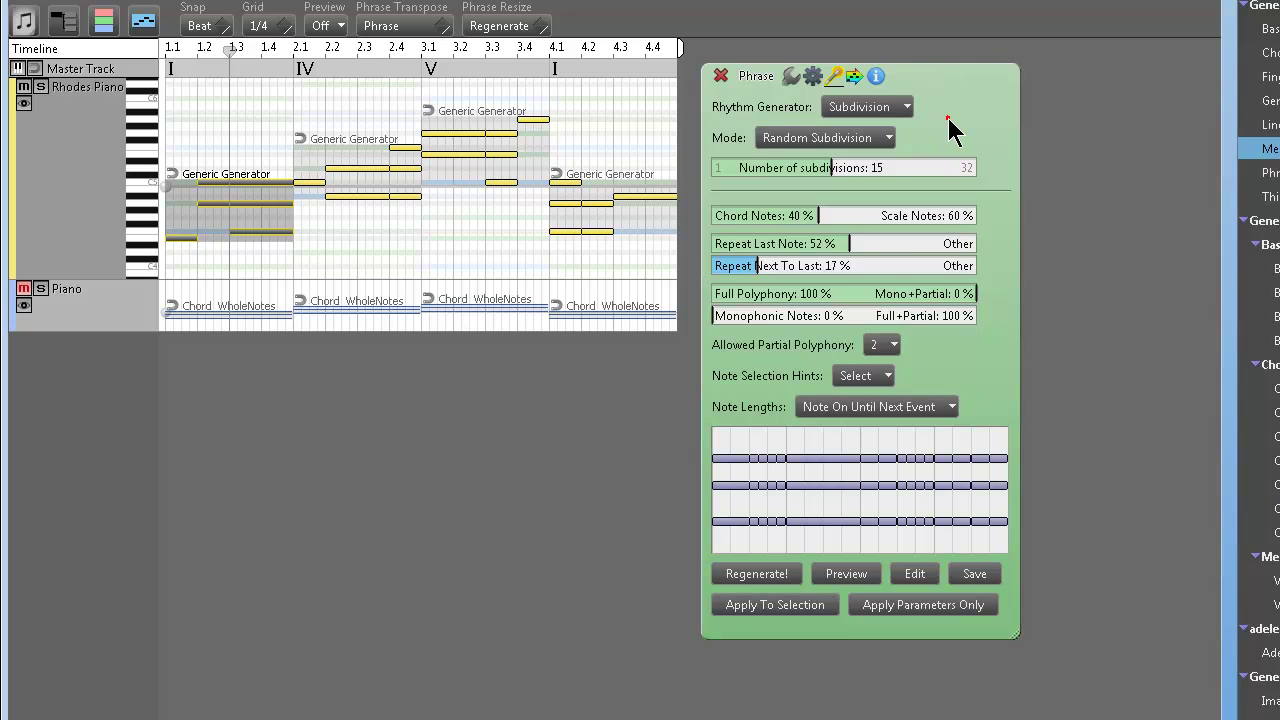
drag(951, 129, 961, 112)
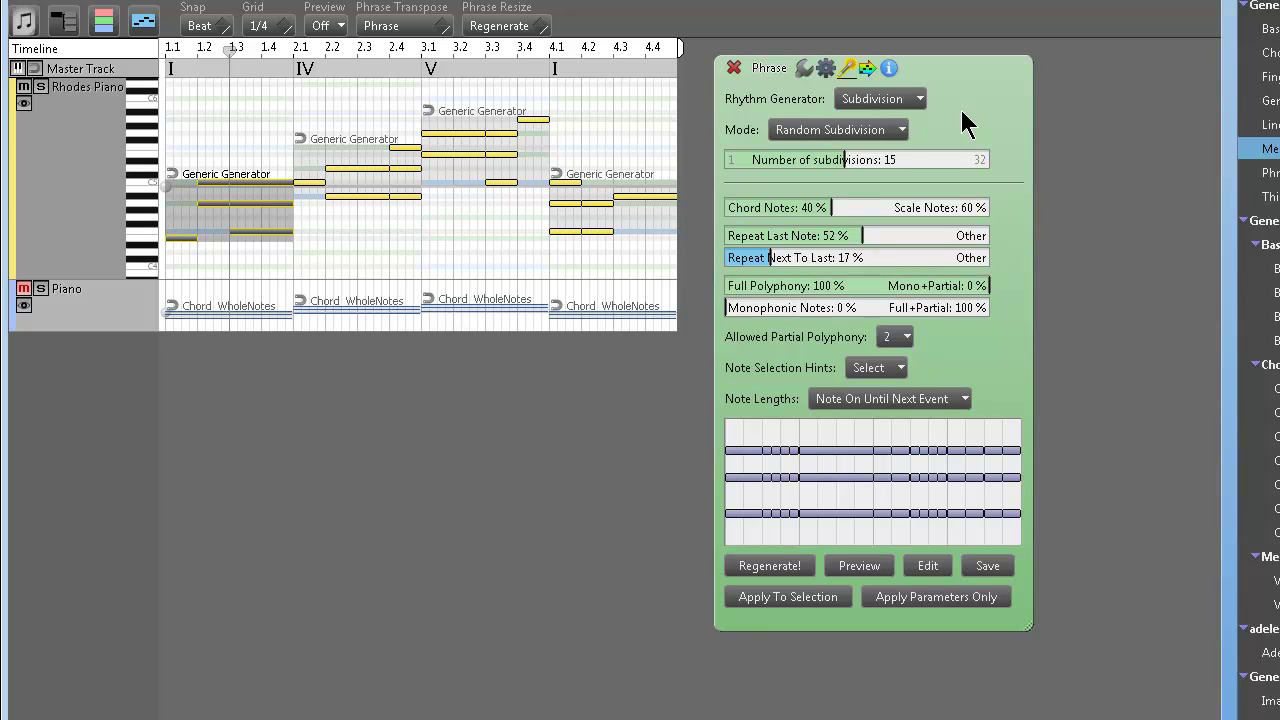